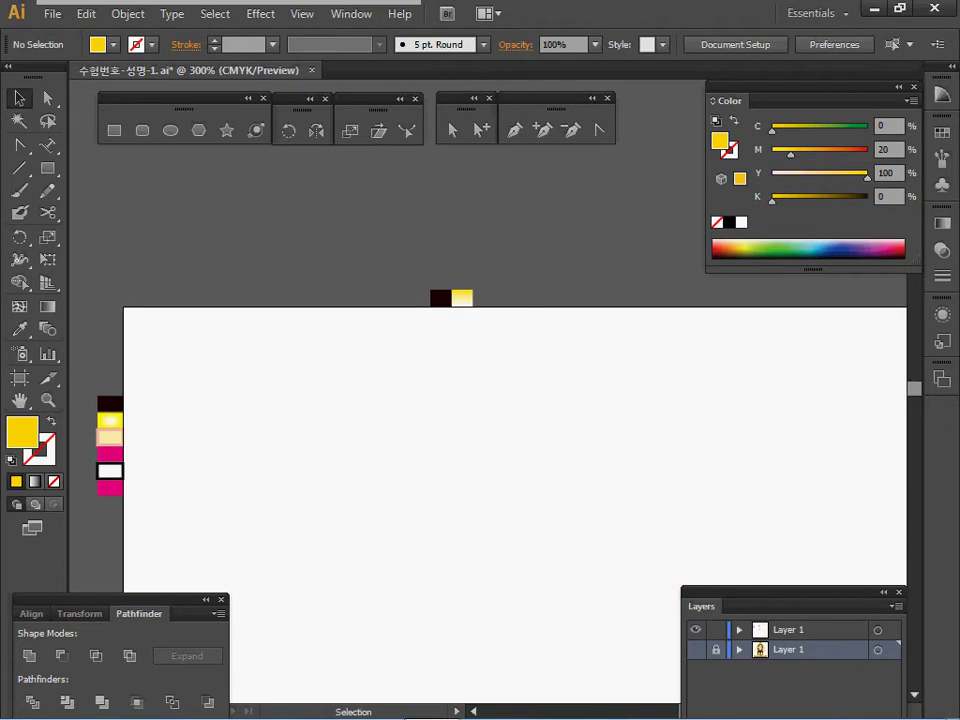
- On the visible drawing layer, create a rounded rectangle 3 mm wide and 4 mm high with a 1 mm corner radius
{"action": "left_click", "coordinate": [507, 371], "text": "ctrl"}
{"action": "left_click", "coordinate": [507, 371], "text": "ctrl"}
{"action": "left_click", "coordinate": [430, 342], "text": "ctrl"}
{"action": "left_click_drag", "start_coordinate": [263, 369], "coordinate": [475, 260]}
{"action": "left_click", "coordinate": [473, 339], "text": "ctrl"}
{"action": "left_click", "coordinate": [451, 372], "text": "ctrl+alt"}
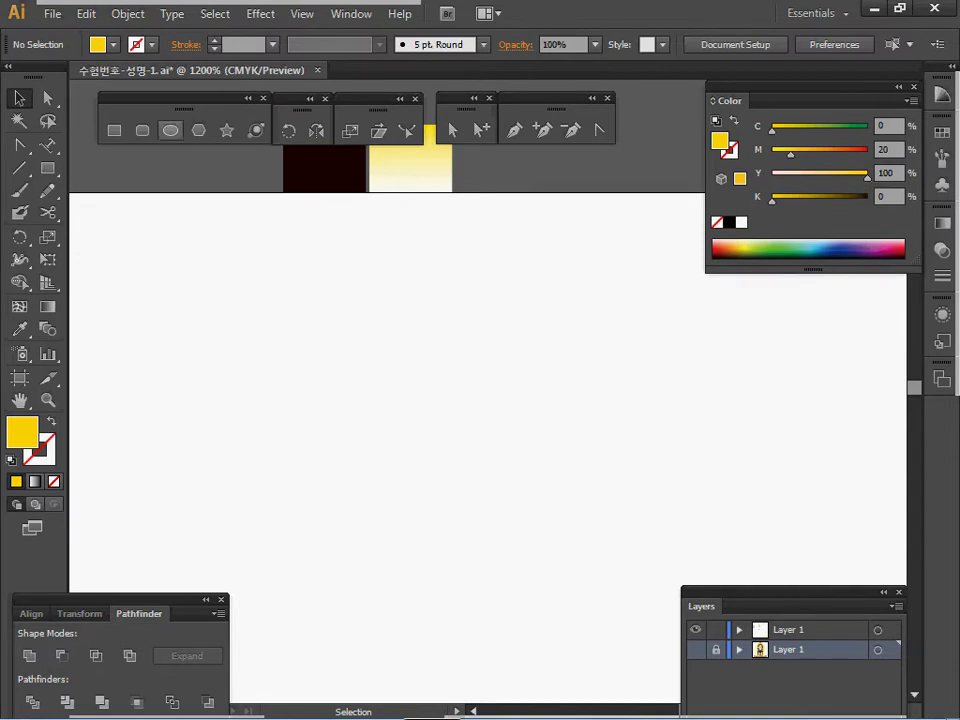
{"action": "left_click", "coordinate": [142, 131]}
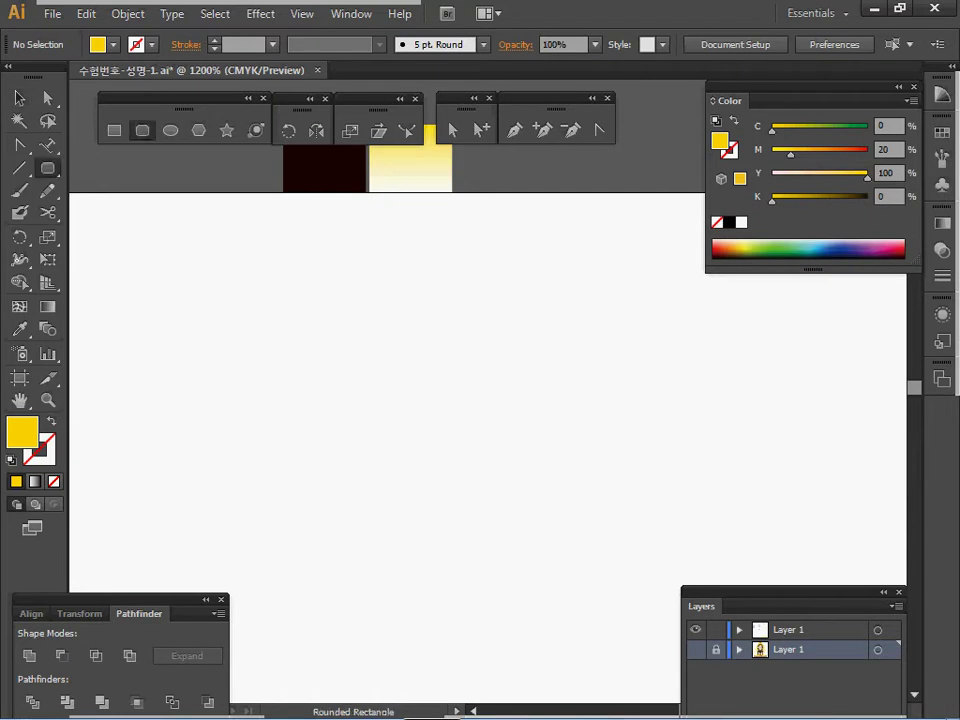
{"action": "left_click", "coordinate": [800, 630]}
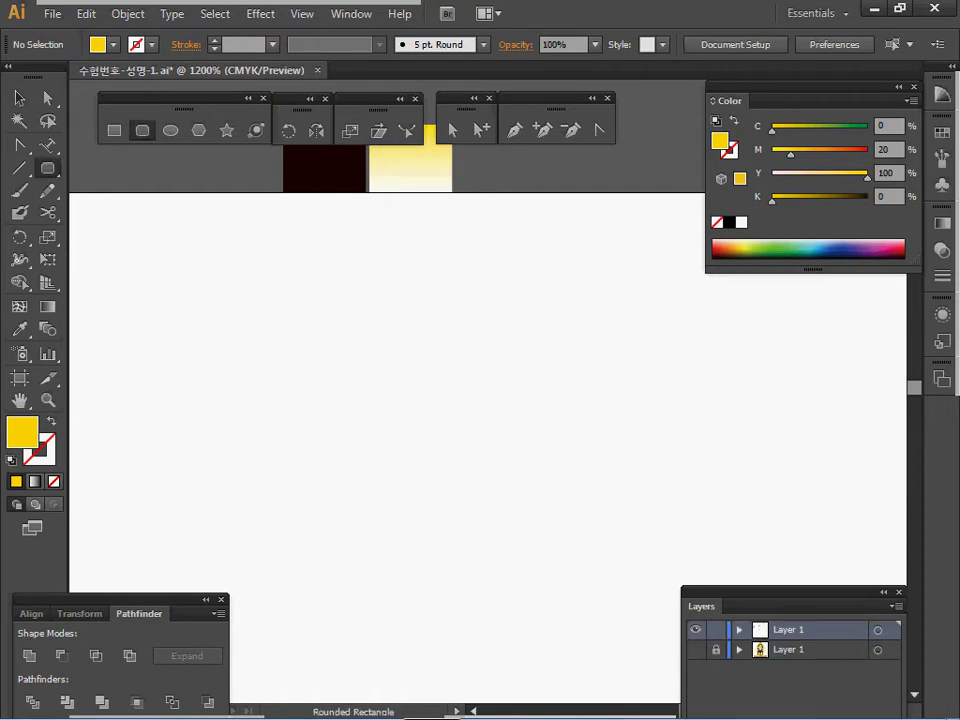
{"action": "left_click", "coordinate": [480, 360]}
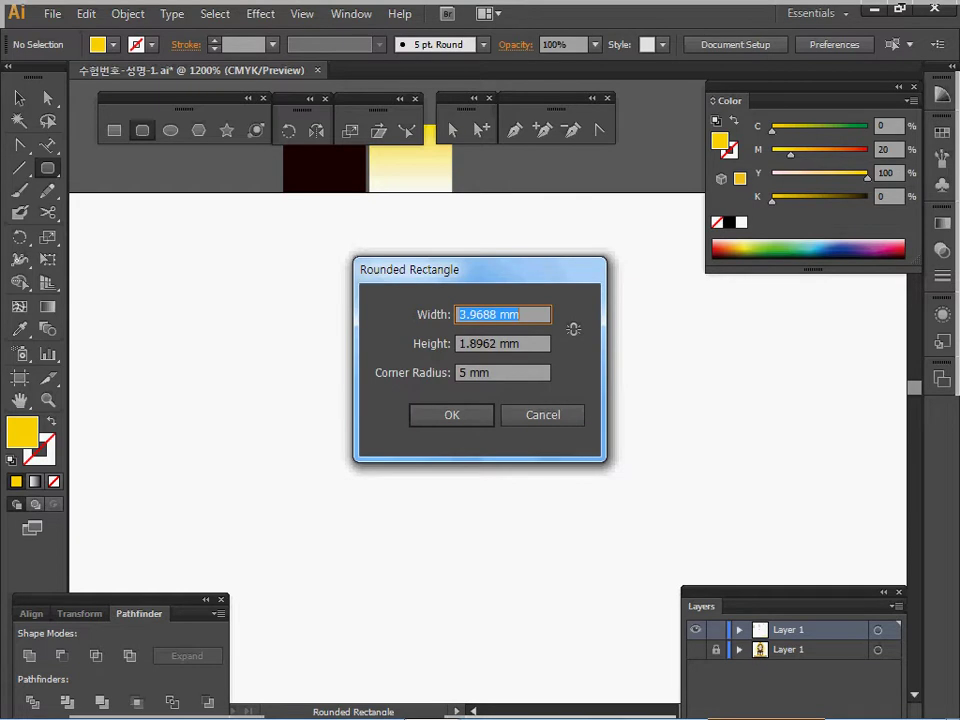
{"action": "type", "text": "3"}
{"action": "key", "text": "Tab"}
{"action": "type", "text": "4"}
{"action": "key", "text": "Tab"}
{"action": "type", "text": "1"}
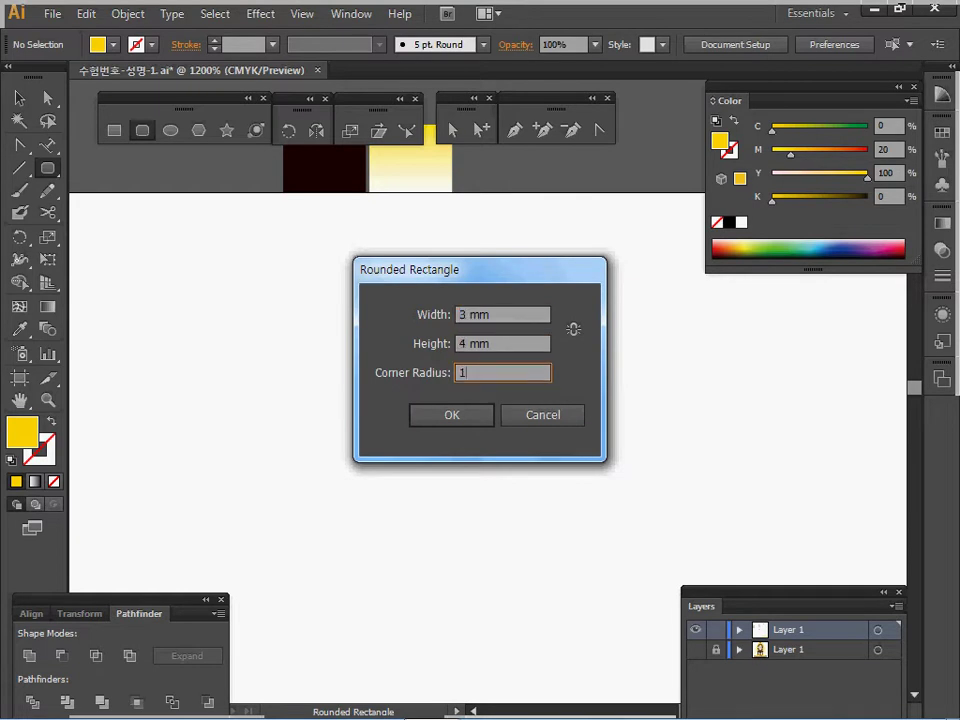
{"action": "key", "text": "Tab"}
{"action": "key", "text": "Return"}
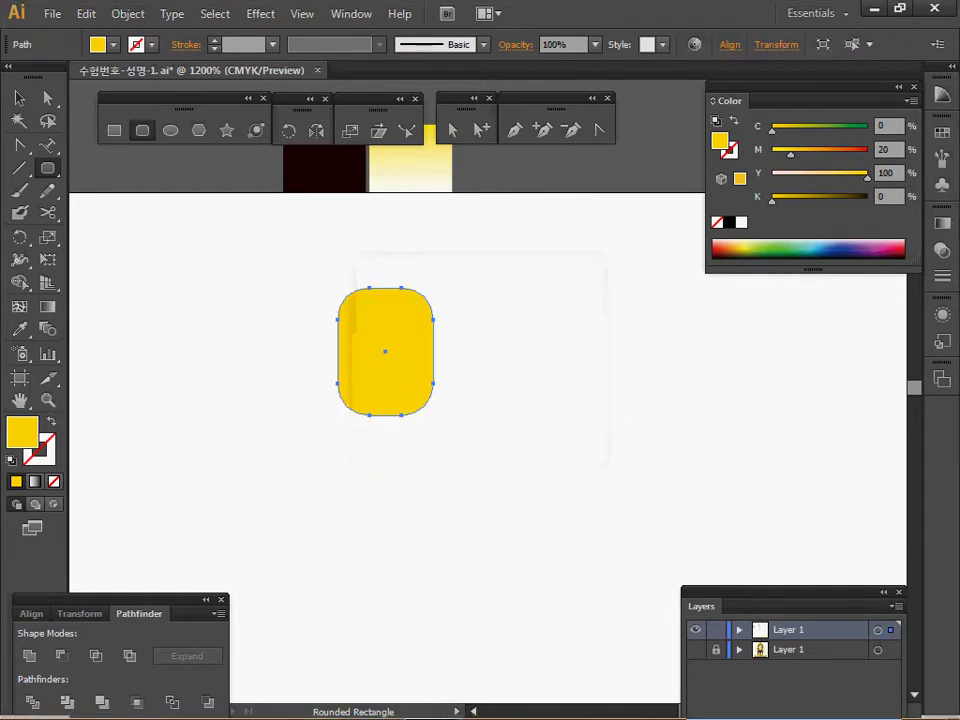
- Delete the rounded rectangle's upper anchor points and join its open ends with a straight top edge
{"action": "key", "text": "shift+x"}
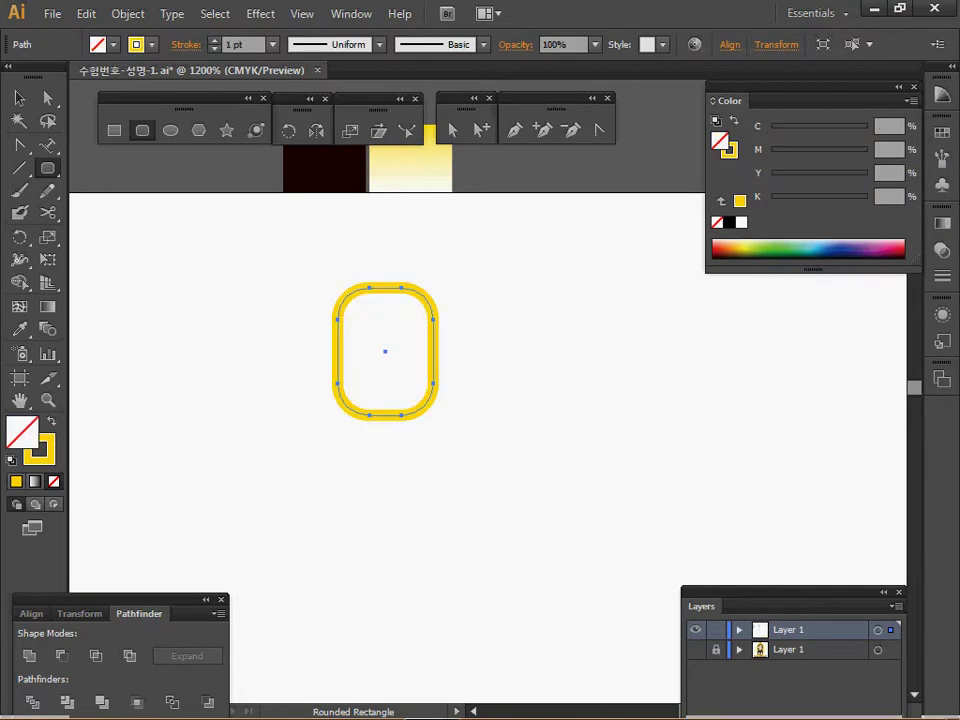
{"action": "key", "text": "a"}
{"action": "left_click_drag", "start_coordinate": [279, 244], "coordinate": [467, 302]}
{"action": "key", "text": "Delete"}
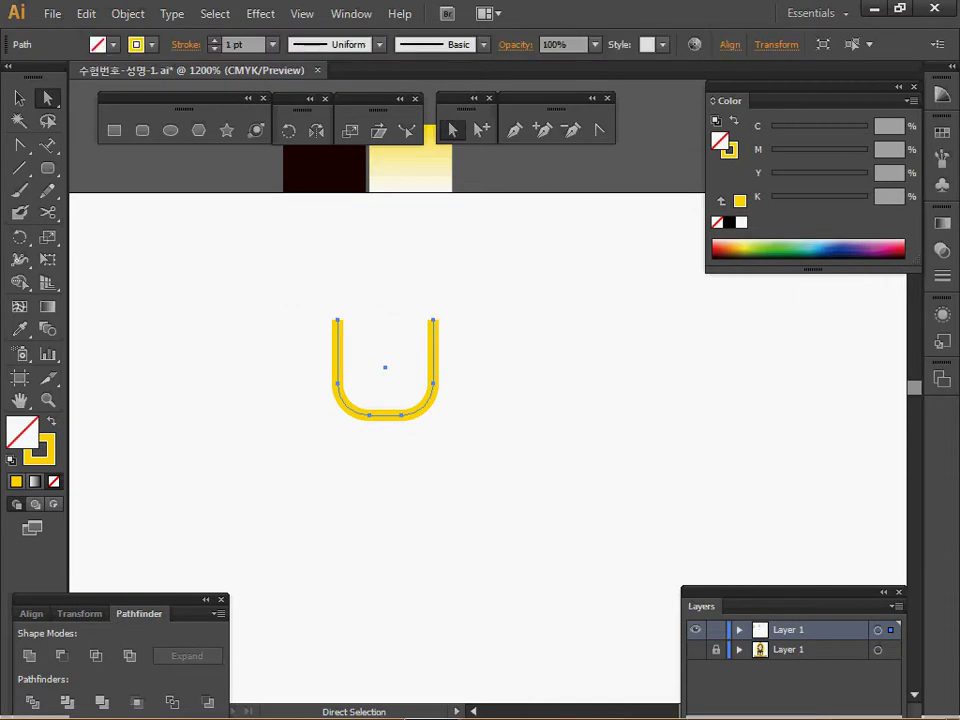
{"action": "left_click_drag", "start_coordinate": [291, 270], "coordinate": [497, 337]}
{"action": "right_click", "coordinate": [525, 307]}
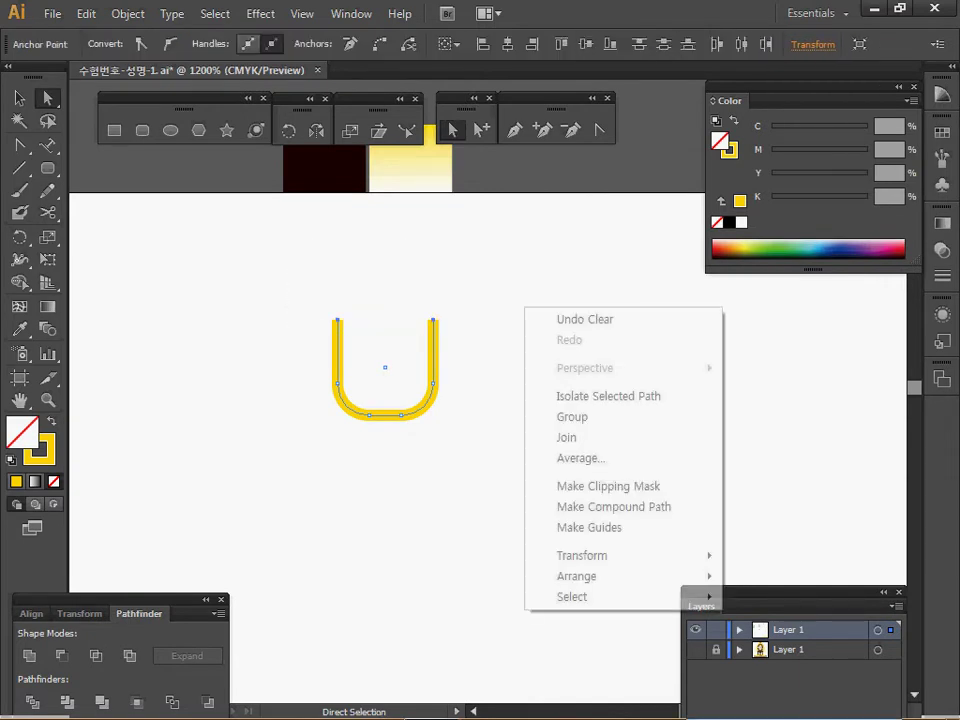
{"action": "left_click", "coordinate": [570, 437]}
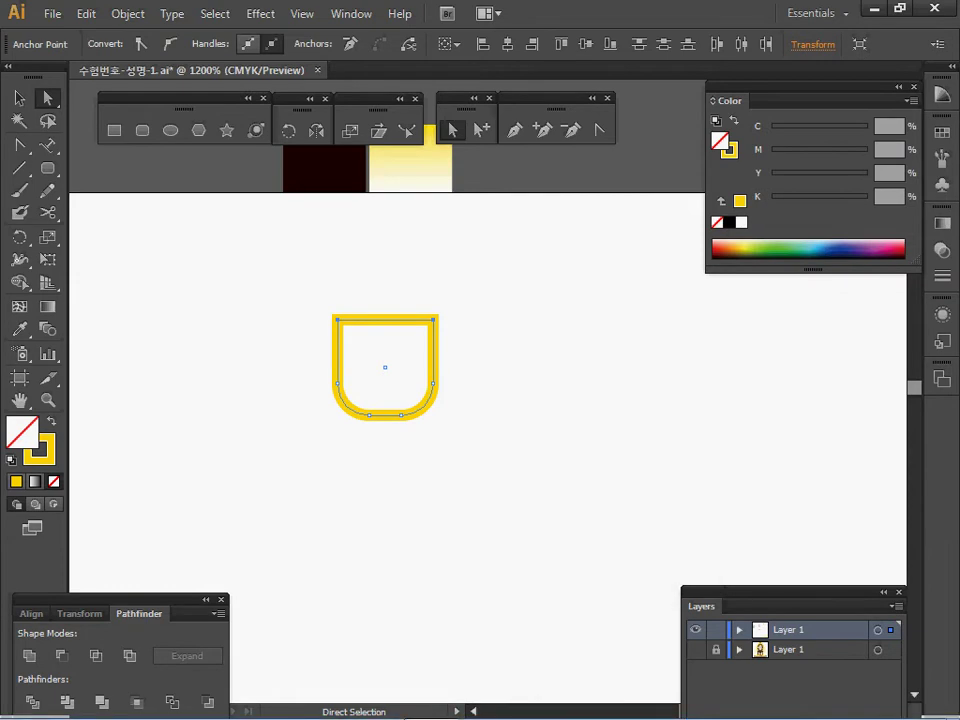
- Fill the flat-topped shape with the dark brown sampled from the colour swatch above the artboard, then deselect it
{"action": "key", "text": "i"}
{"action": "left_click", "coordinate": [325, 168]}
{"action": "left_click", "coordinate": [340, 255], "text": "ctrl"}
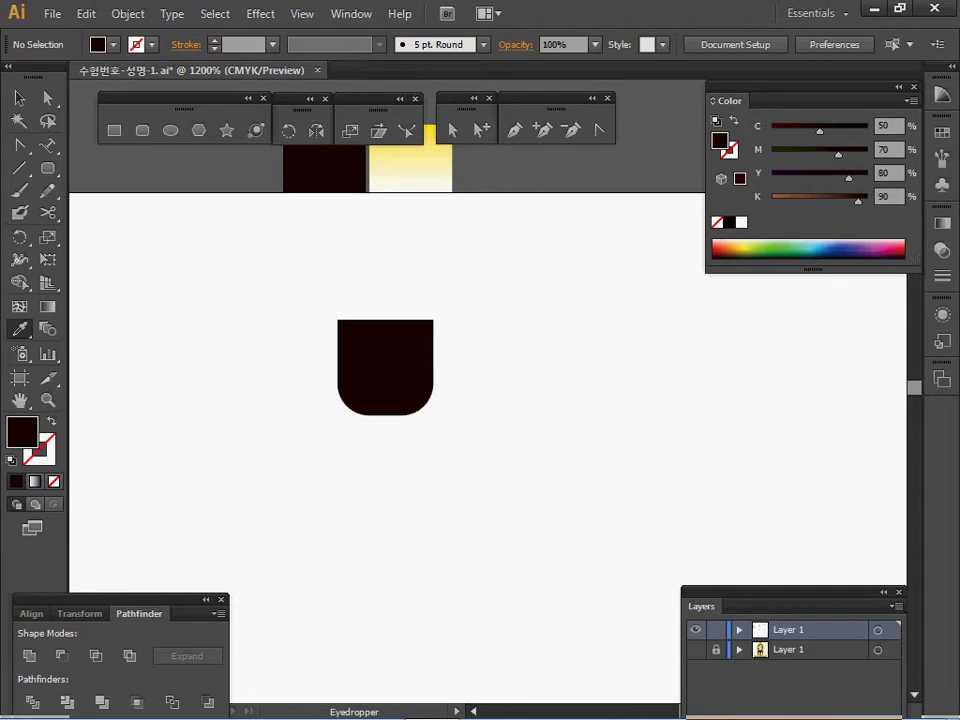
{"action": "key", "text": "ctrl"}
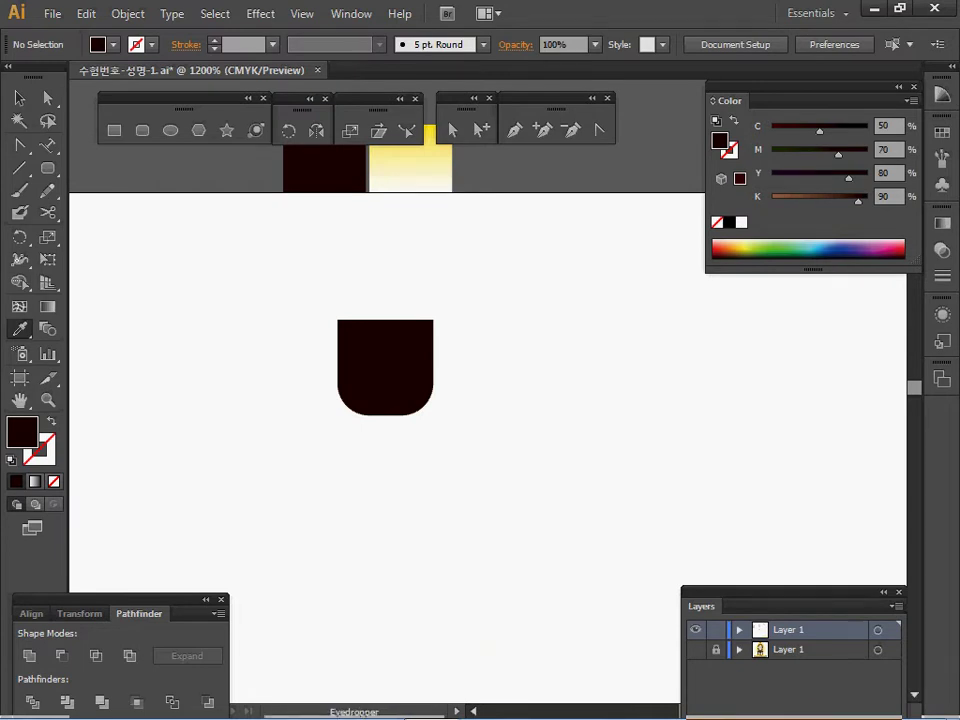
- Show the reference layer and the guides, and move the dark shape onto the matching cap above the yellow dome
{"action": "left_click", "coordinate": [696, 650]}
{"action": "left_click", "coordinate": [485, 467], "text": "ctrl+alt"}
{"action": "key", "text": "ctrl+semicolon"}
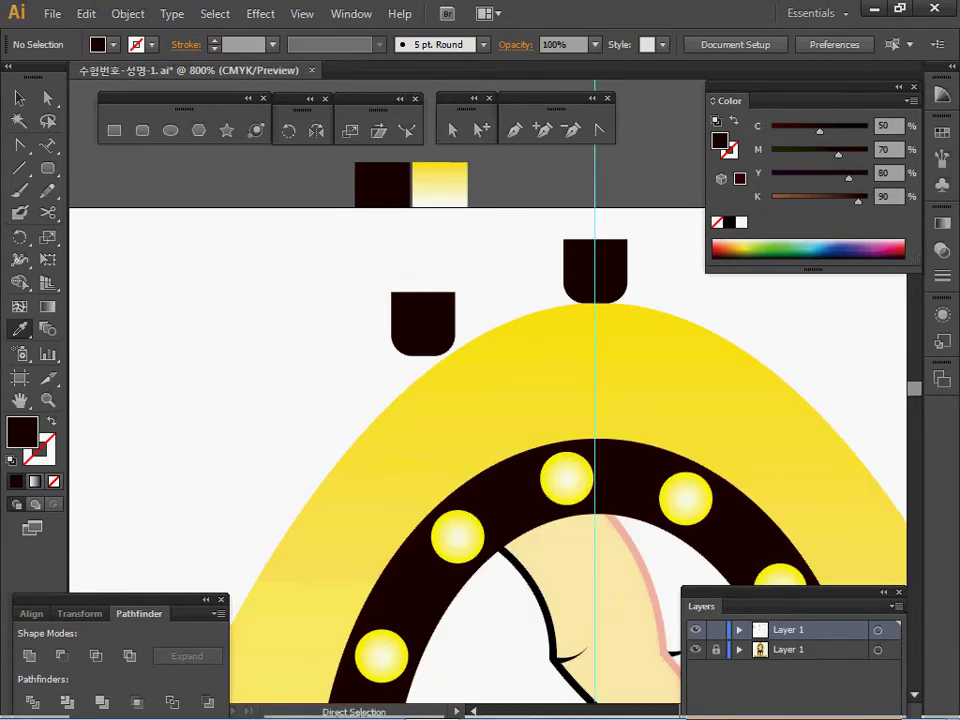
{"action": "left_click_drag", "start_coordinate": [570, 440], "coordinate": [379, 435]}
{"action": "left_click_drag", "start_coordinate": [232, 318], "coordinate": [402, 265]}
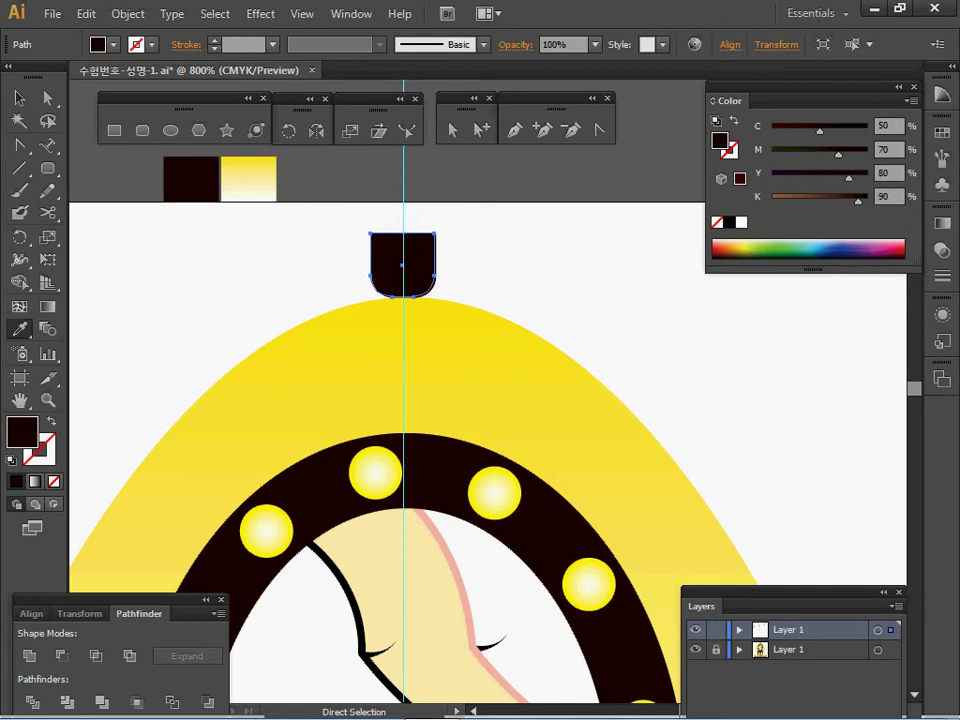
- Show the rulers, add a vertical guide through the middle of the cap, and hide the reference layer
{"action": "key", "text": "ctrl+r"}
{"action": "left_click_drag", "start_coordinate": [77, 311], "coordinate": [404, 311]}
{"action": "left_click", "coordinate": [696, 650]}
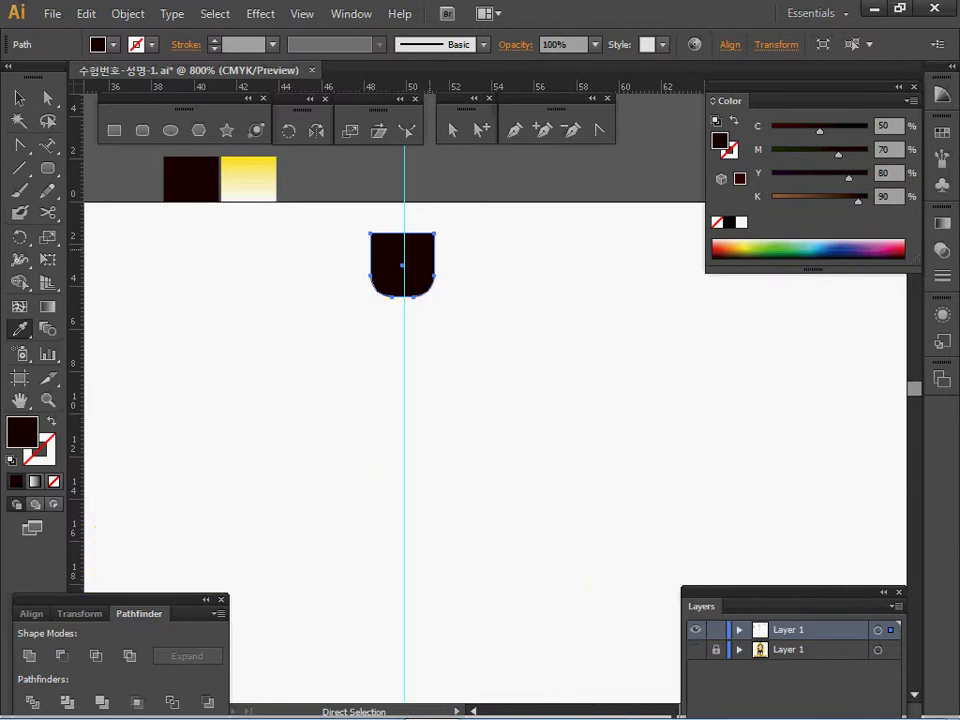
- Shift the dark cap slightly right so its centre sits on the vertical guide, and deselect it
{"action": "left_click", "coordinate": [415, 268], "text": "ctrl"}
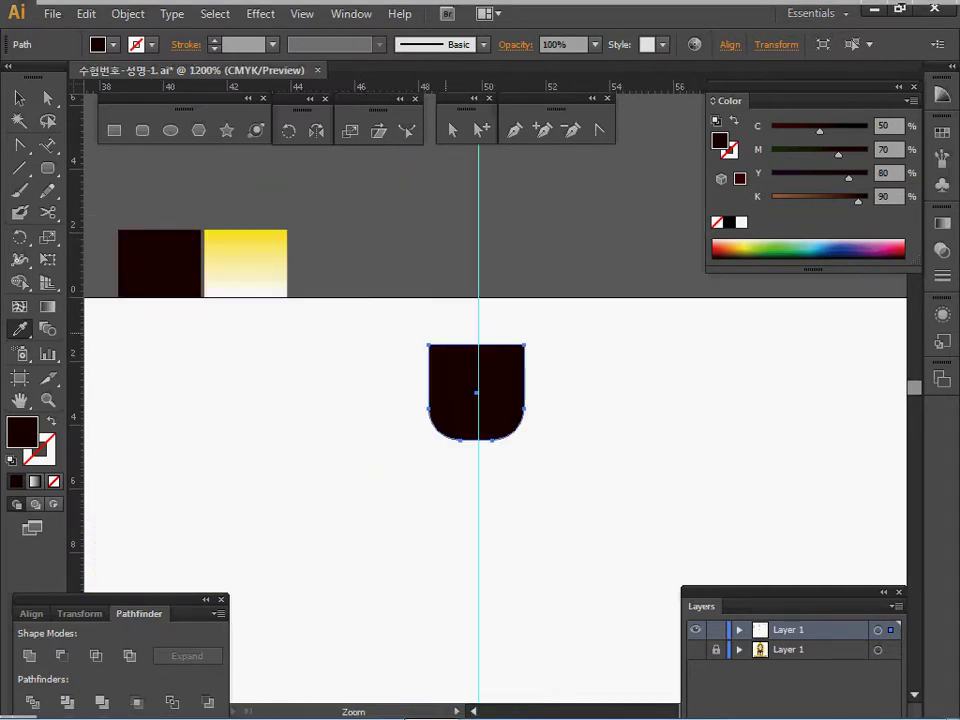
{"action": "left_click", "coordinate": [497, 396], "text": "ctrl"}
{"action": "left_click", "coordinate": [497, 396], "text": "ctrl"}
{"action": "left_click", "coordinate": [497, 396], "text": "ctrl"}
{"action": "left_click_drag", "start_coordinate": [468, 380], "coordinate": [473, 380]}
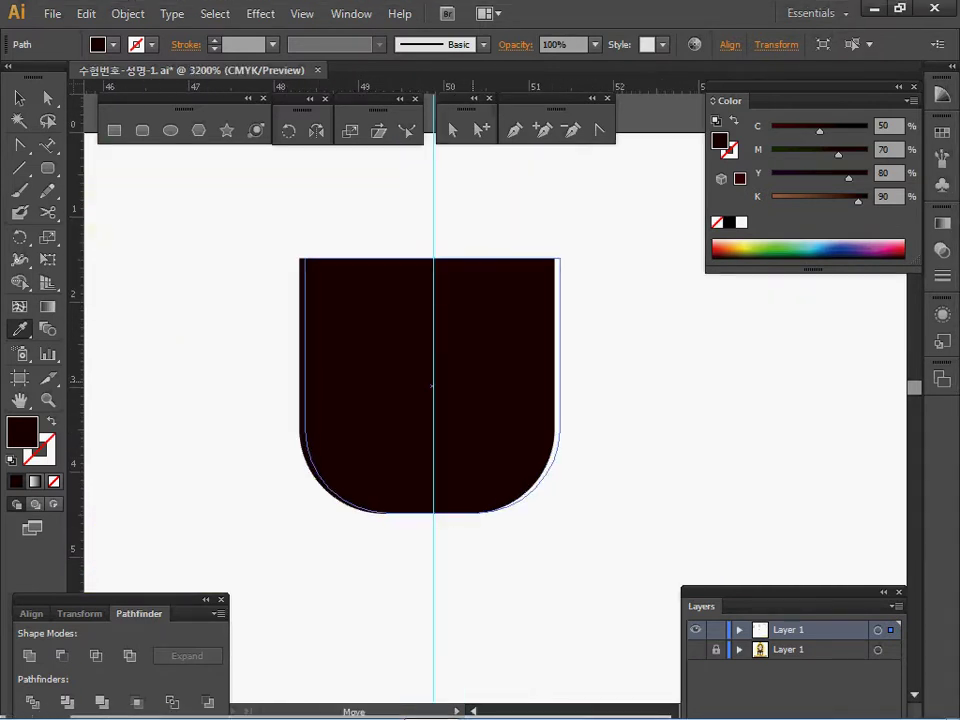
{"action": "key", "text": "ctrl+minus"}
{"action": "key", "text": "ctrl+minus"}
{"action": "key", "text": "ctrl+minus"}
{"action": "left_click", "coordinate": [517, 418], "text": "ctrl+alt"}
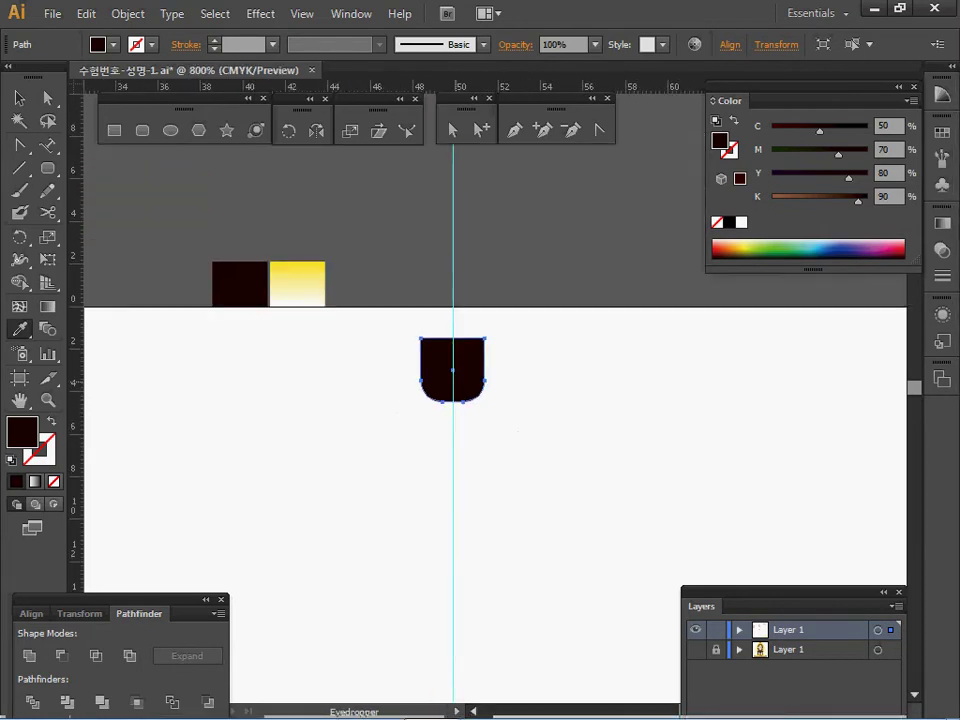
{"action": "left_click_drag", "start_coordinate": [479, 406], "coordinate": [446, 328]}
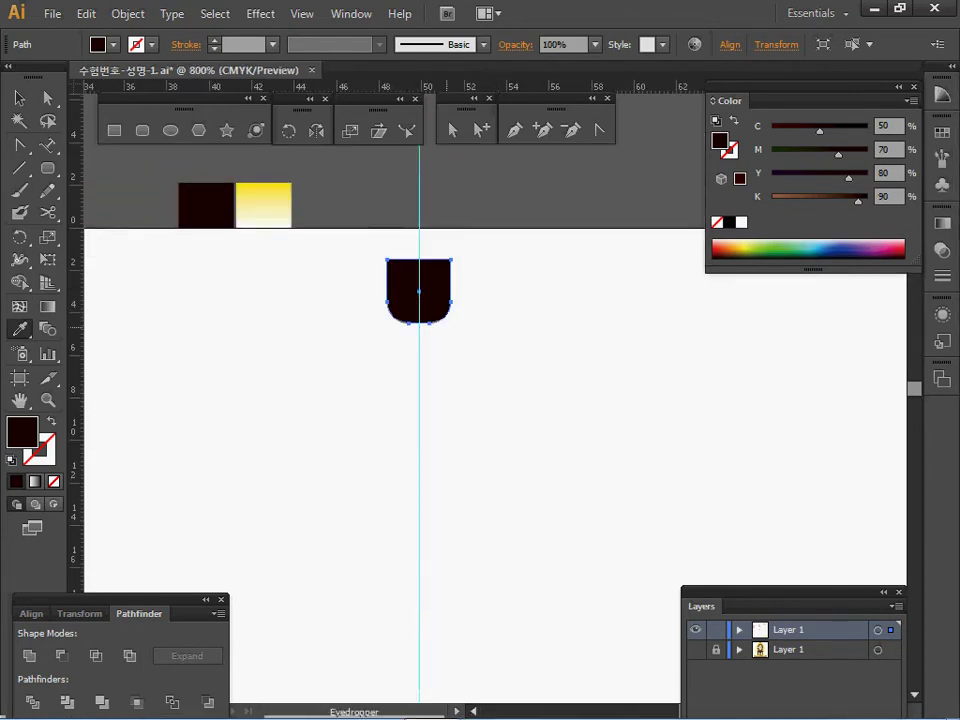
{"action": "left_click", "coordinate": [464, 355], "text": "ctrl"}
{"action": "left_click", "coordinate": [453, 357], "text": "ctrl+alt"}
{"action": "left_click", "coordinate": [453, 357], "text": "ctrl+alt"}
{"action": "left_click_drag", "start_coordinate": [536, 479], "coordinate": [472, 348]}
{"action": "left_click", "coordinate": [472, 348], "text": "ctrl"}
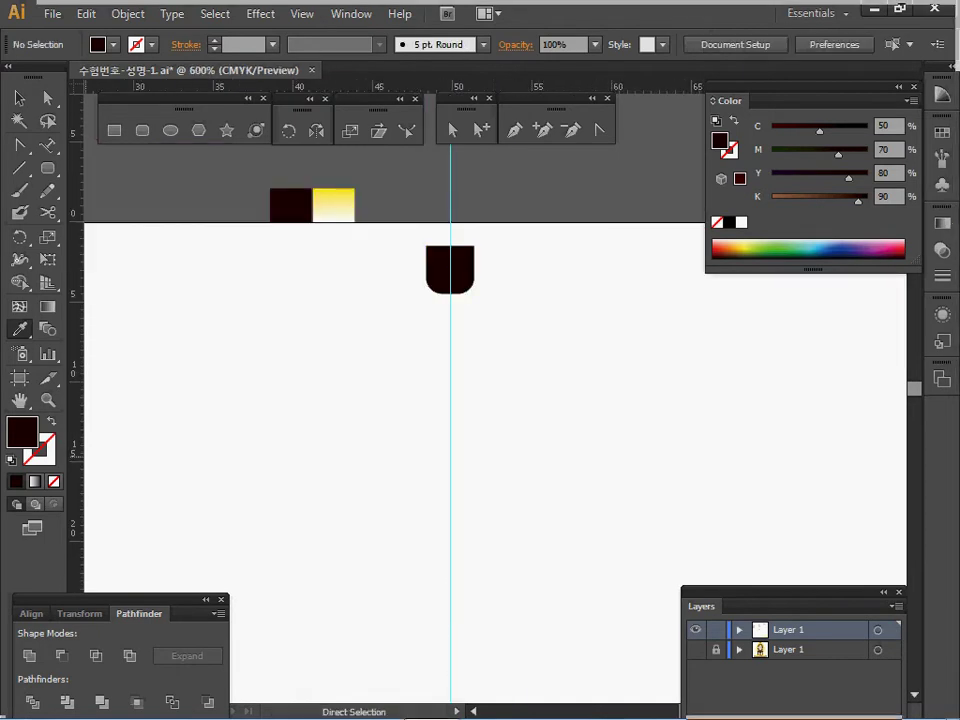
- Create an ellipse 60 mm wide and 90 mm high with the default white fill and 1 pt black stroke
{"action": "key", "text": "d"}
{"action": "left_click_drag", "start_coordinate": [412, 457], "coordinate": [378, 408]}
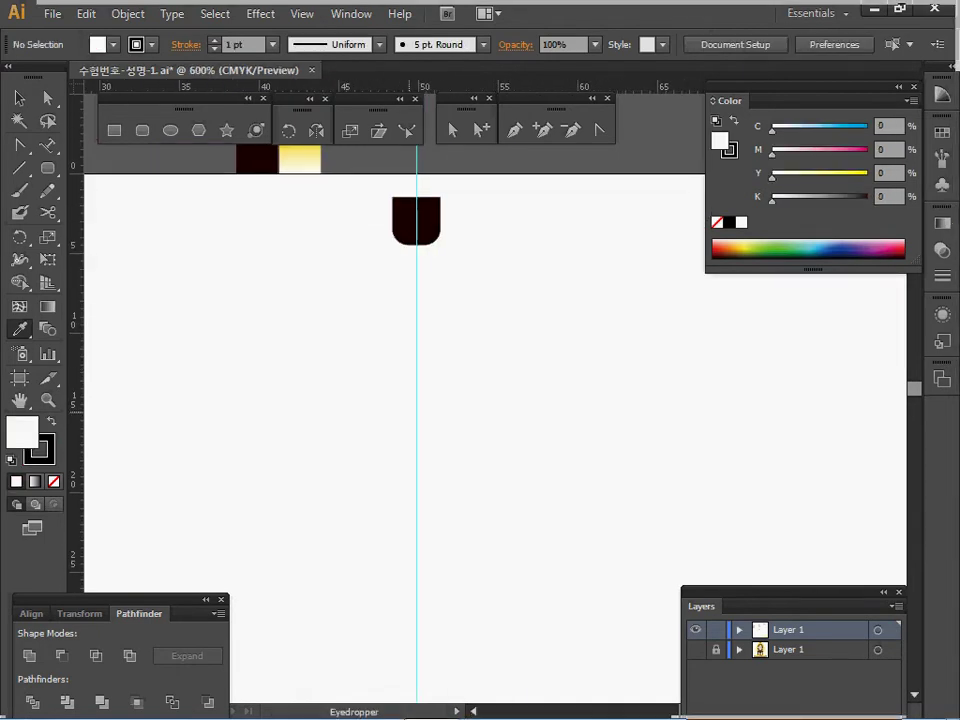
{"action": "key", "text": "l"}
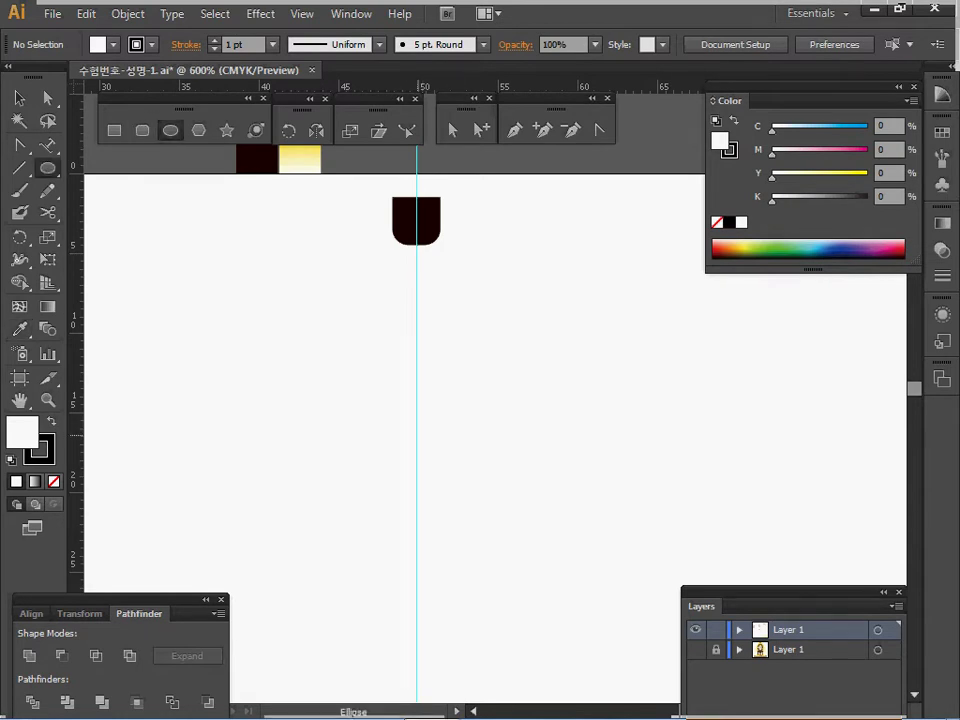
{"action": "left_click", "coordinate": [483, 571]}
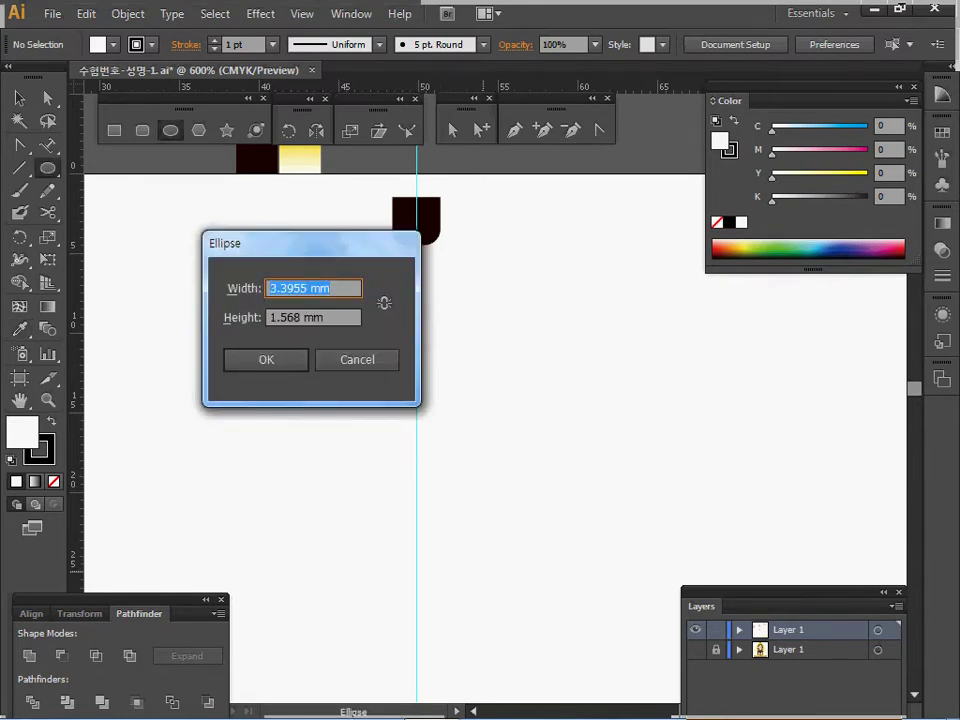
{"action": "type", "text": "60"}
{"action": "key", "text": "Tab"}
{"action": "type", "text": "60"}
{"action": "key", "text": "Return"}
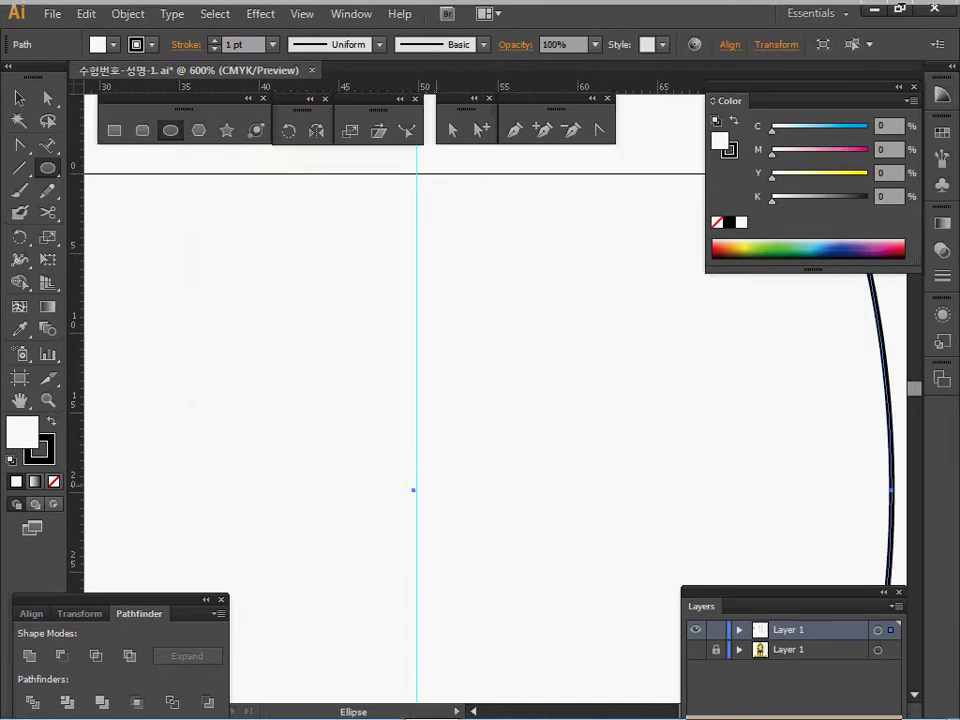
- Move the large ellipse down so its top edge meets the small dark cap
{"action": "left_click", "coordinate": [463, 512], "text": "ctrl+alt"}
{"action": "left_click", "coordinate": [468, 475], "text": "ctrl+alt"}
{"action": "left_click", "coordinate": [468, 475], "text": "ctrl+alt"}
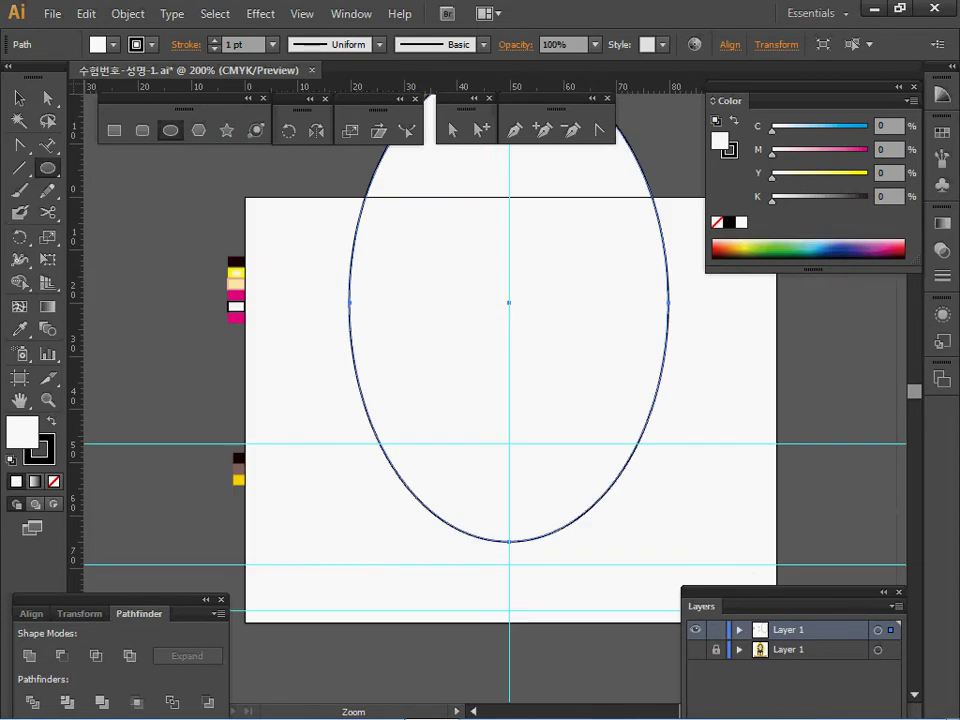
{"action": "left_click_drag", "start_coordinate": [490, 360], "coordinate": [374, 557]}
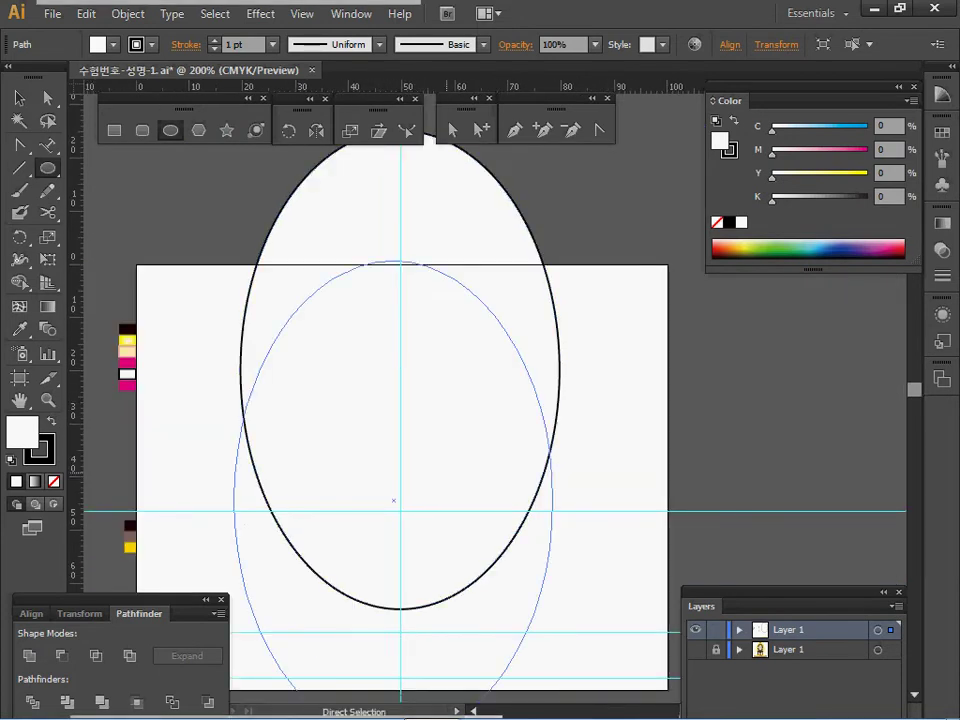
{"action": "left_click_drag", "start_coordinate": [394, 500], "coordinate": [394, 518]}
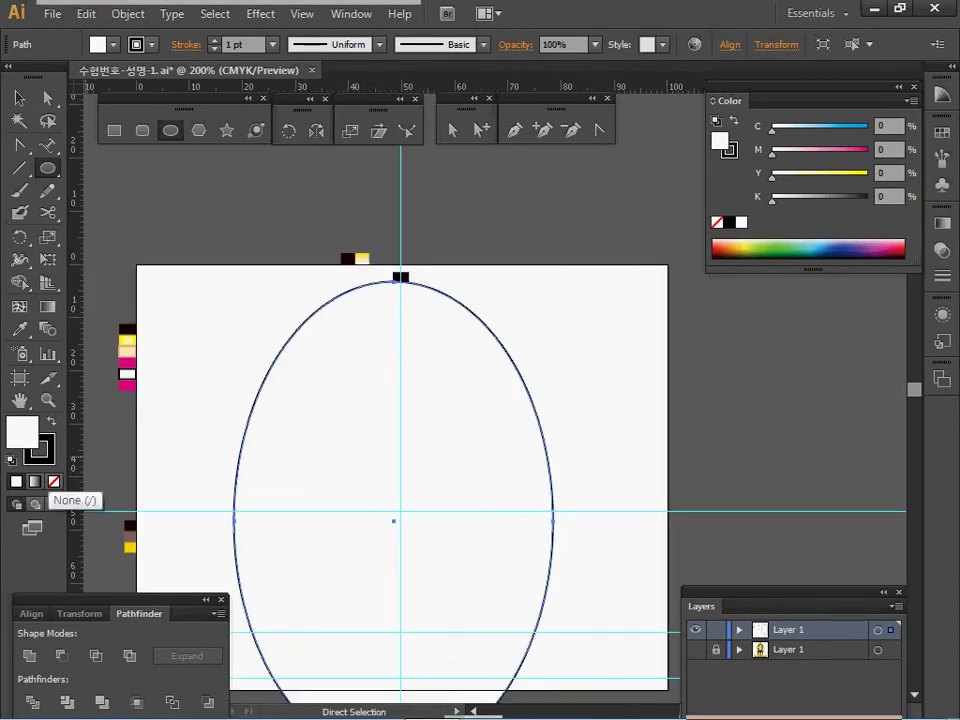
- Remove the ellipse's fill and shift it right towards the vertical guide, with its top just under the cap
{"action": "key", "text": "slash"}
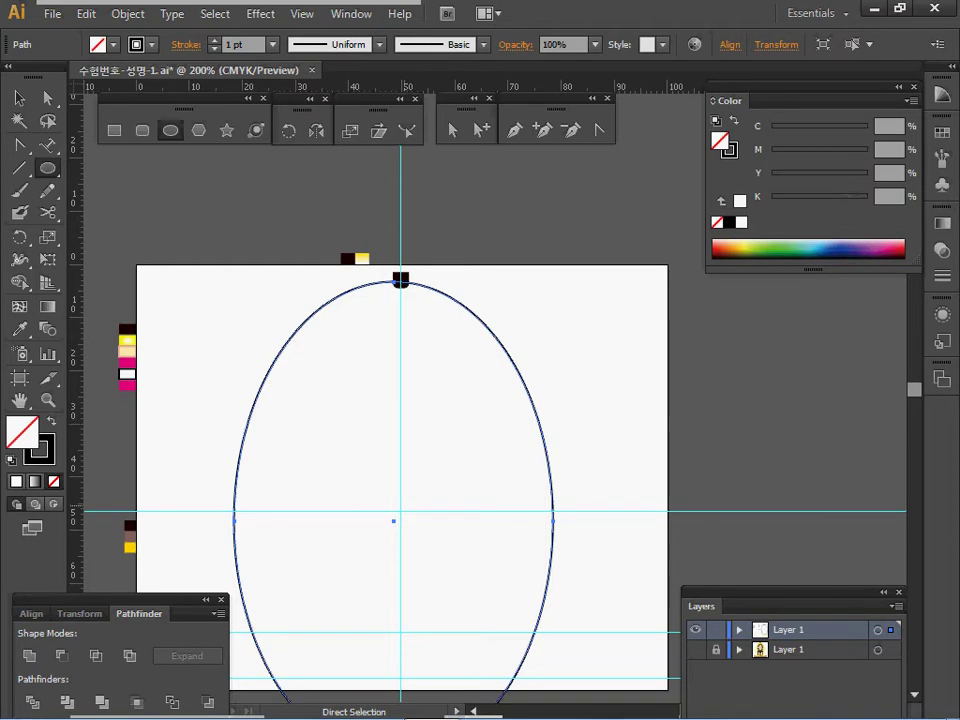
{"action": "left_click_drag", "start_coordinate": [394, 521], "coordinate": [415, 426]}
{"action": "left_click_drag", "start_coordinate": [411, 178], "coordinate": [402, 170]}
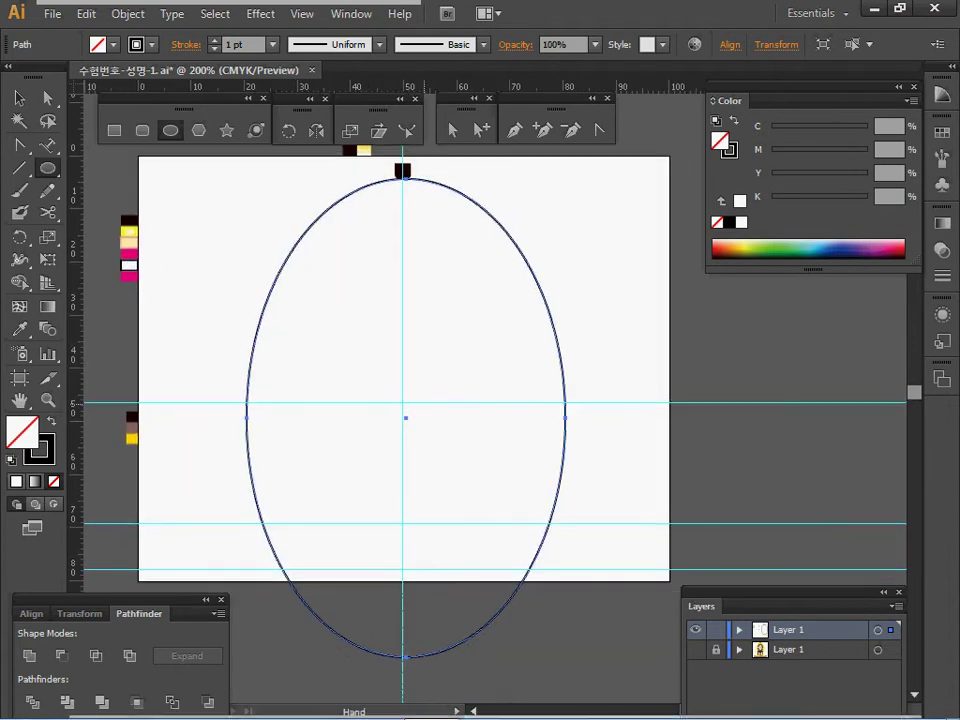
{"action": "left_click_drag", "start_coordinate": [406, 418], "coordinate": [406, 418]}
- Delete the ellipse's bottom anchor point to leave an open arch
{"action": "key", "text": "a"}
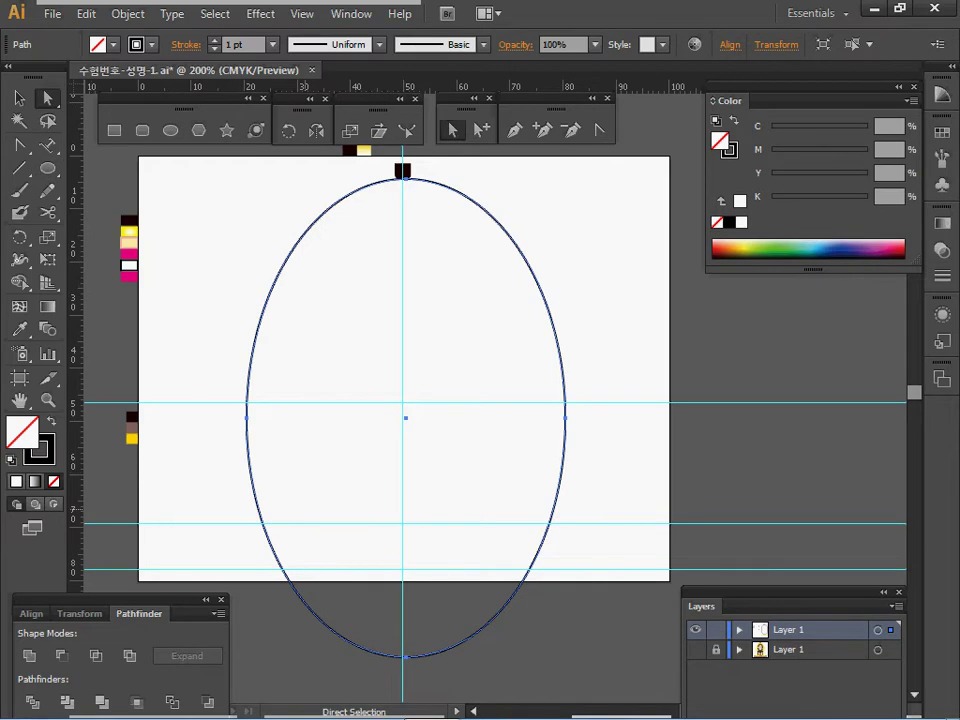
{"action": "left_click_drag", "start_coordinate": [382, 656], "coordinate": [438, 673]}
{"action": "key", "text": "Delete"}
- Stretch the arch's two open ends down between the two lowest guides and join them with a straight base line
{"action": "left_click_drag", "start_coordinate": [216, 431], "coordinate": [599, 376]}
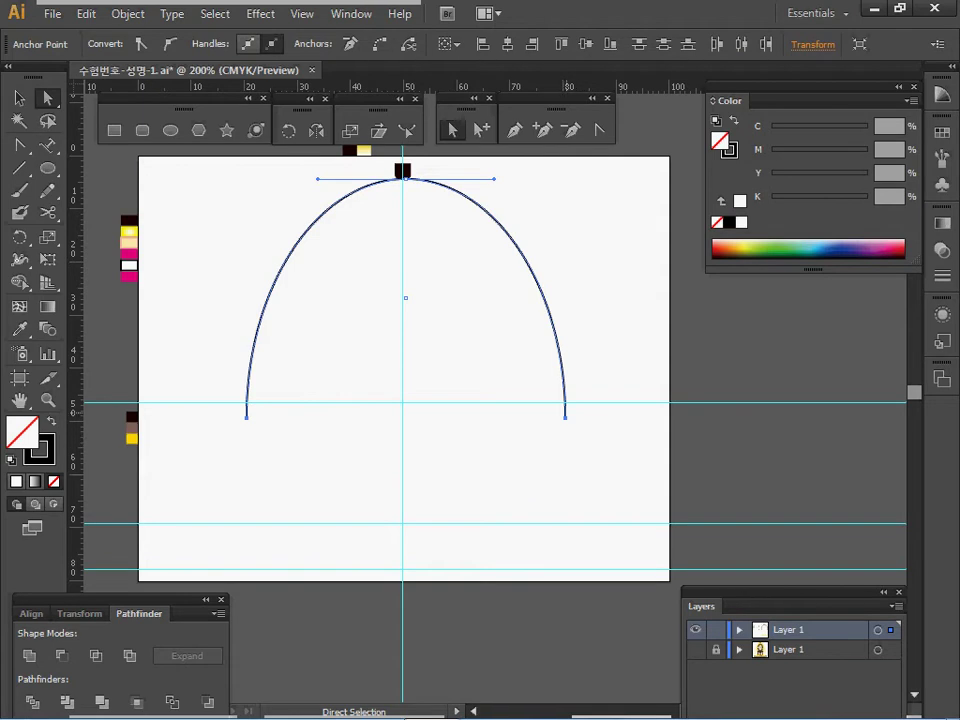
{"action": "left_click_drag", "start_coordinate": [565, 418], "coordinate": [565, 547]}
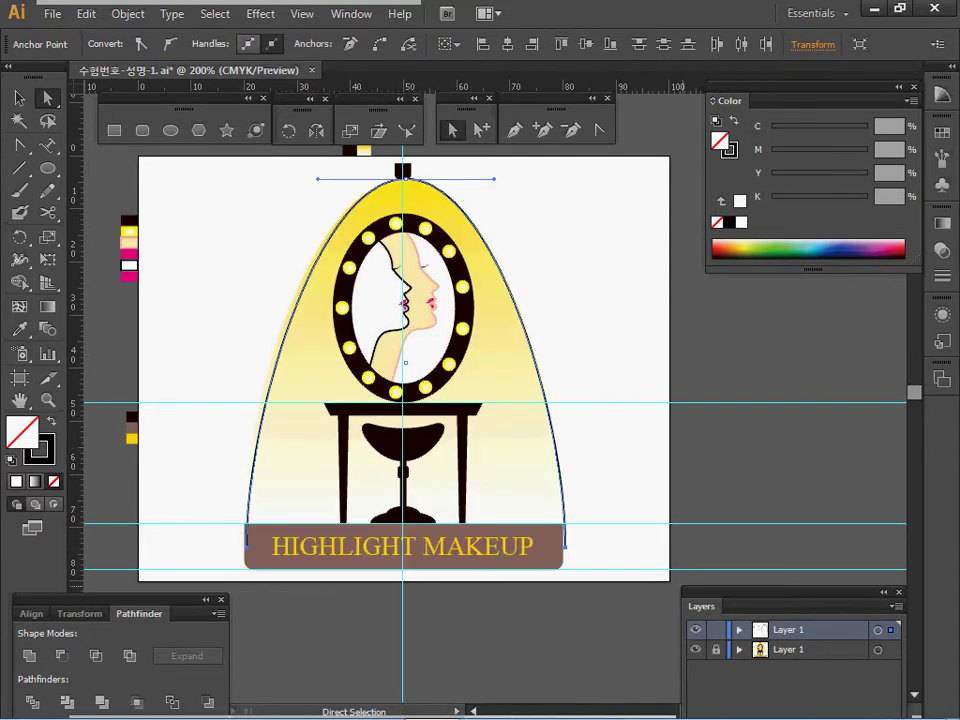
{"action": "right_click", "coordinate": [428, 436]}
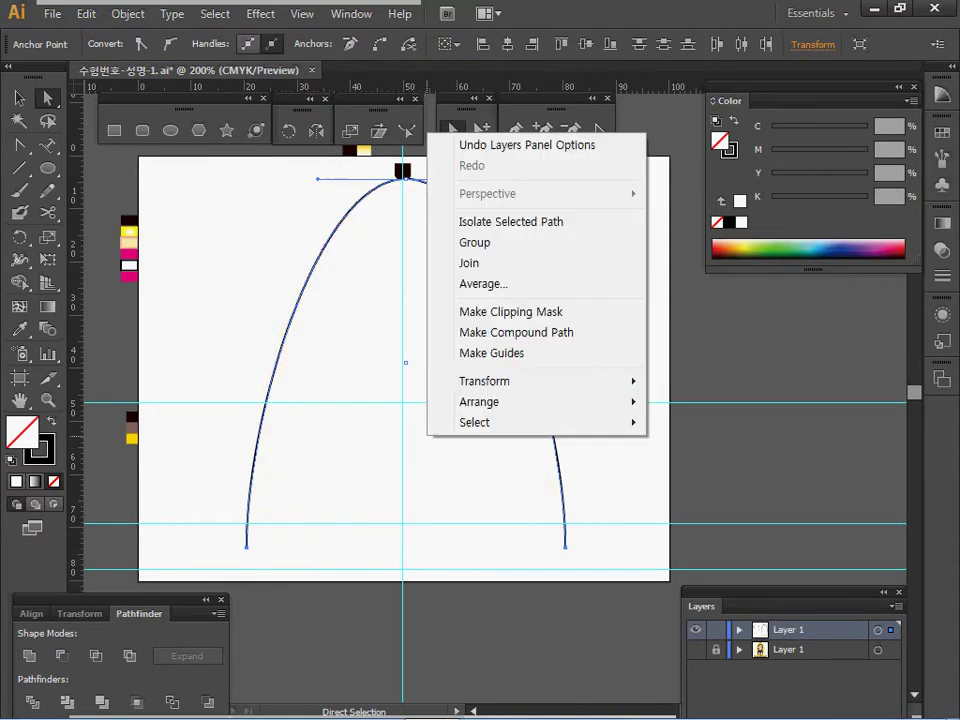
{"action": "left_click", "coordinate": [469, 263]}
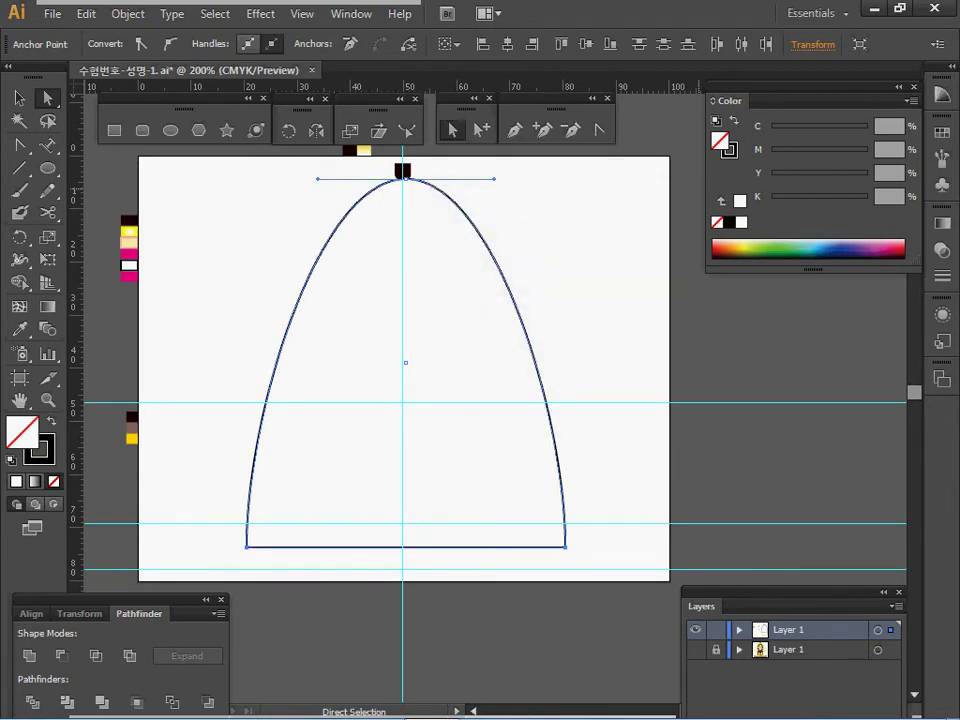
- Show the locked reference layer and fill the arch with the white-to-yellow linear gradient sampled from the swatch above the artboard
{"action": "left_click", "coordinate": [941, 222]}
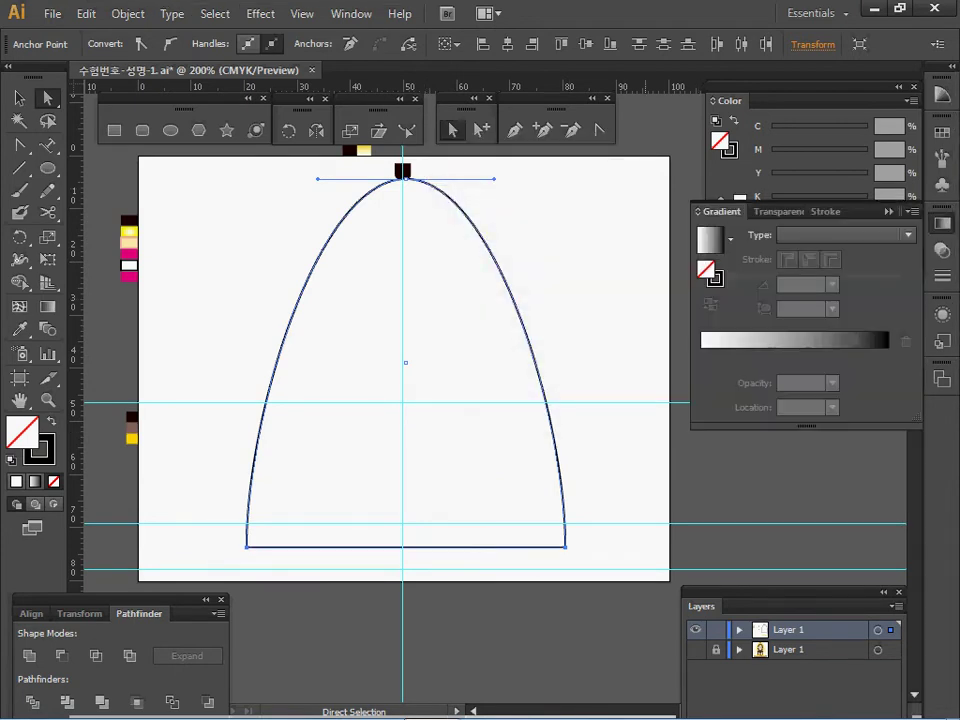
{"action": "left_click", "coordinate": [695, 650]}
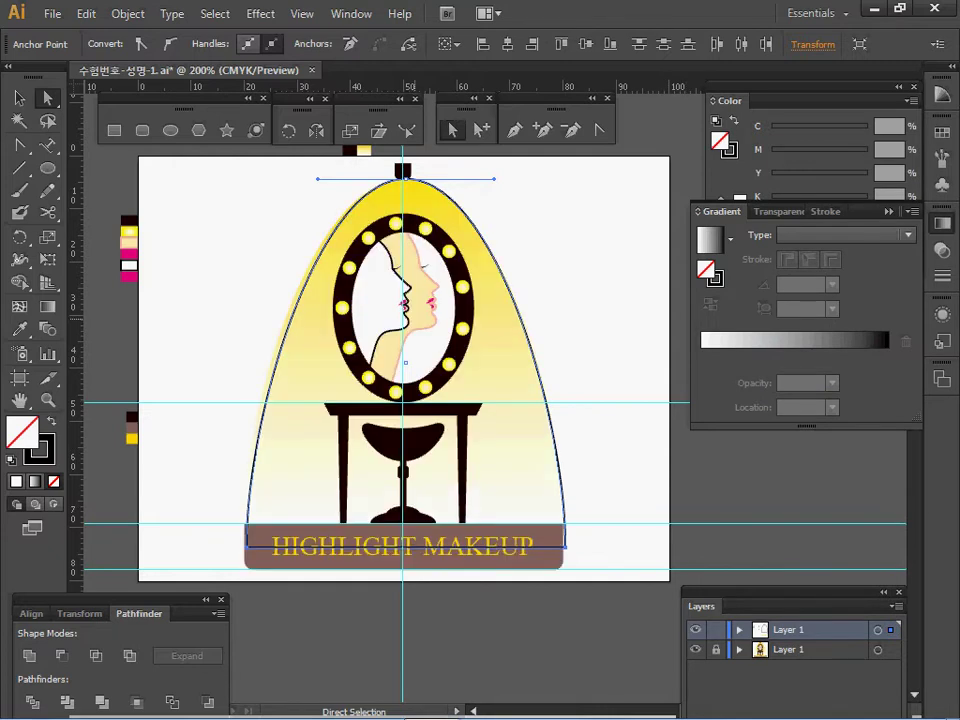
{"action": "left_click", "coordinate": [20, 330]}
{"action": "left_click", "coordinate": [364, 151]}
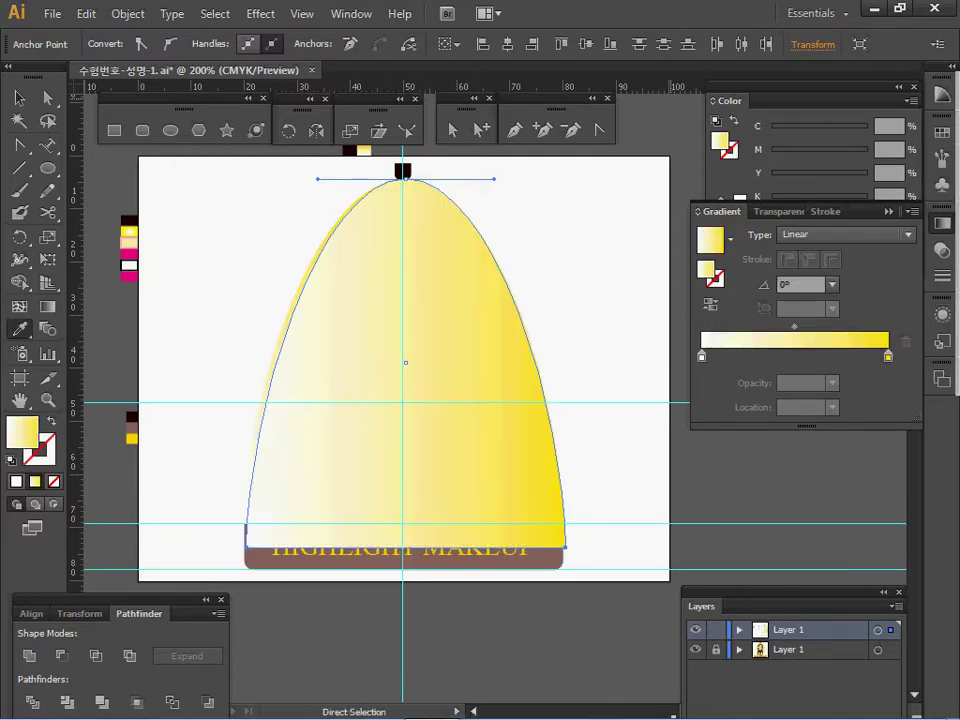
{"action": "left_click", "coordinate": [941, 222]}
{"action": "left_click", "coordinate": [941, 222]}
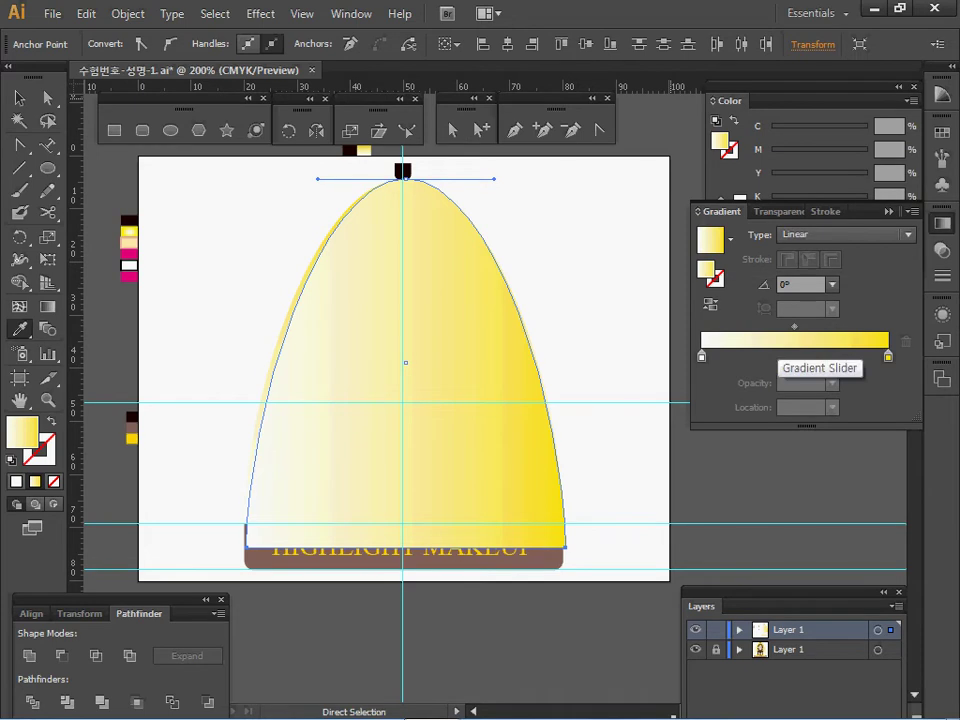
- Examine the colours of the arch gradient's white and yellow stops and its gradient type
{"action": "double_click", "coordinate": [702, 357]}
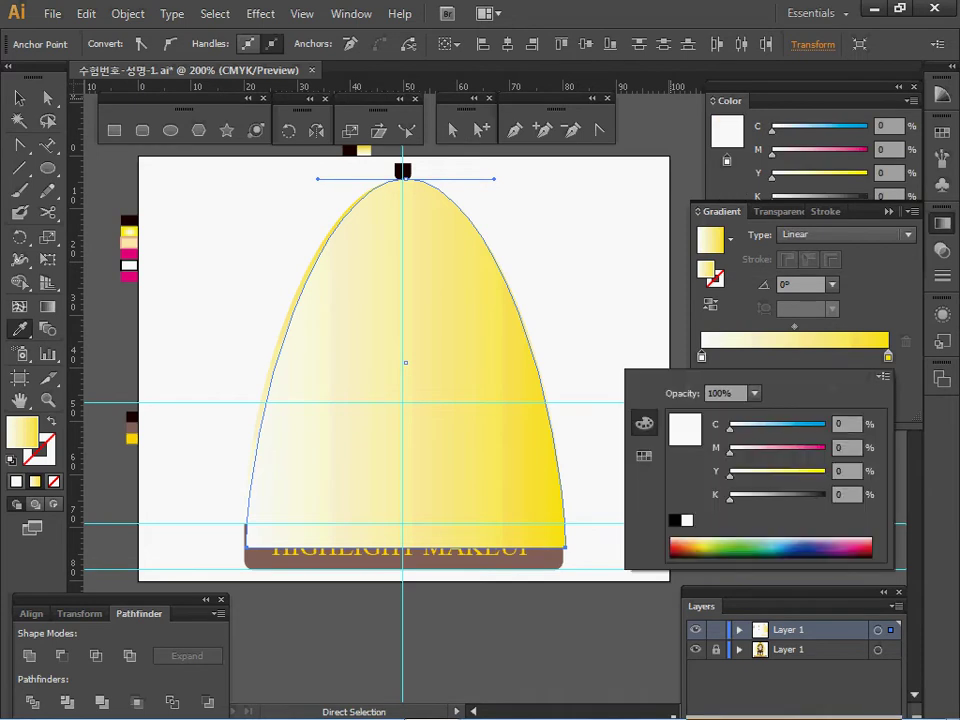
{"action": "left_click", "coordinate": [888, 357]}
{"action": "left_click", "coordinate": [888, 357]}
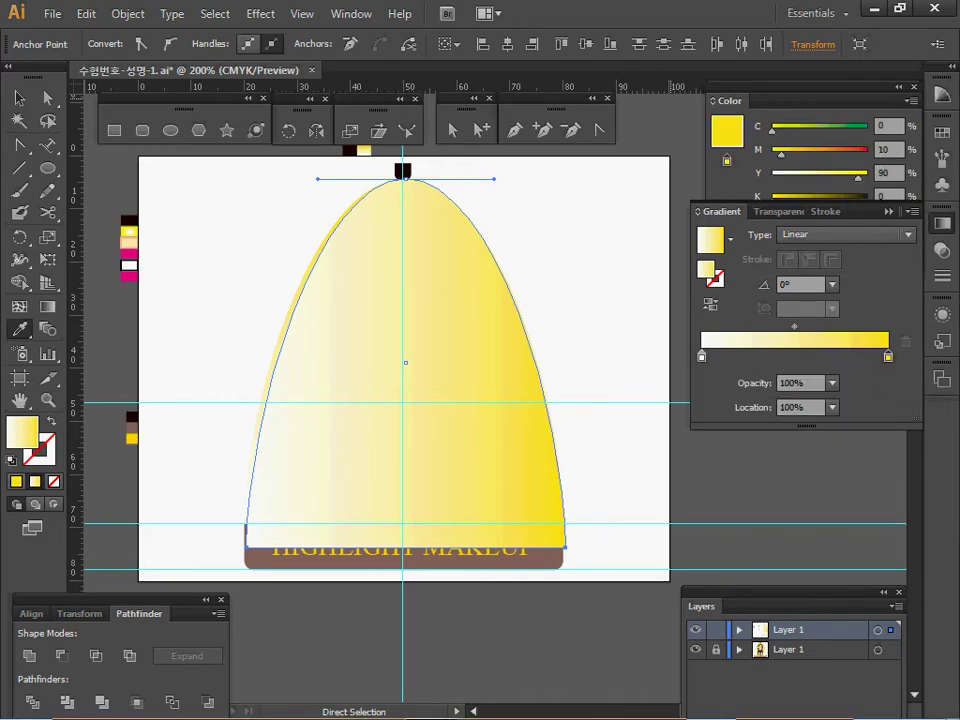
{"action": "double_click", "coordinate": [888, 357]}
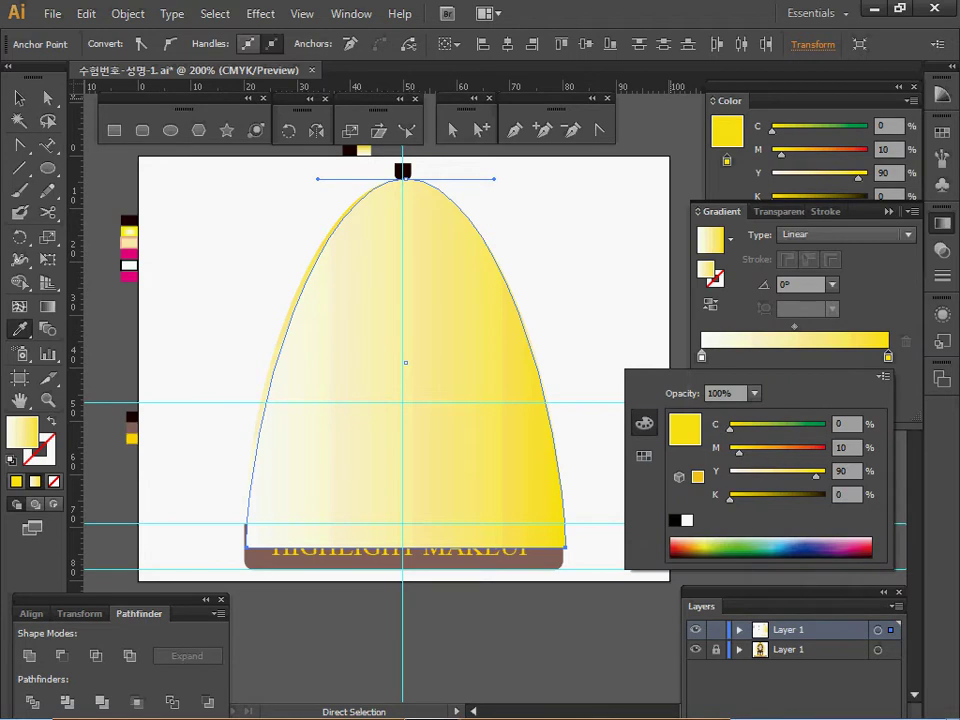
{"action": "left_click", "coordinate": [846, 235]}
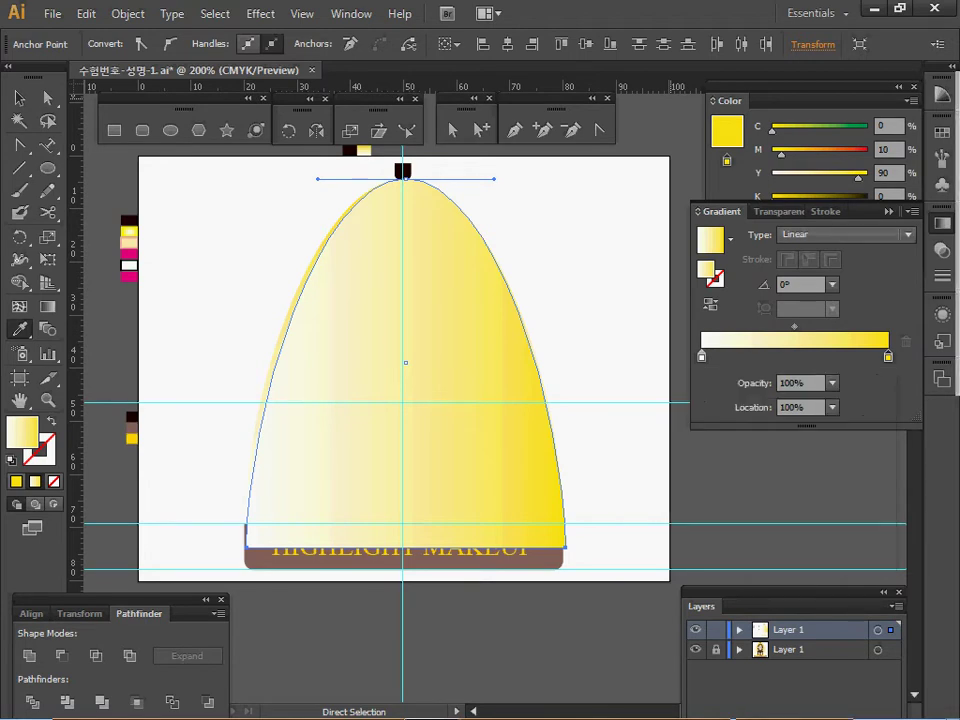
{"action": "left_click", "coordinate": [846, 235]}
{"action": "left_click", "coordinate": [838, 275]}
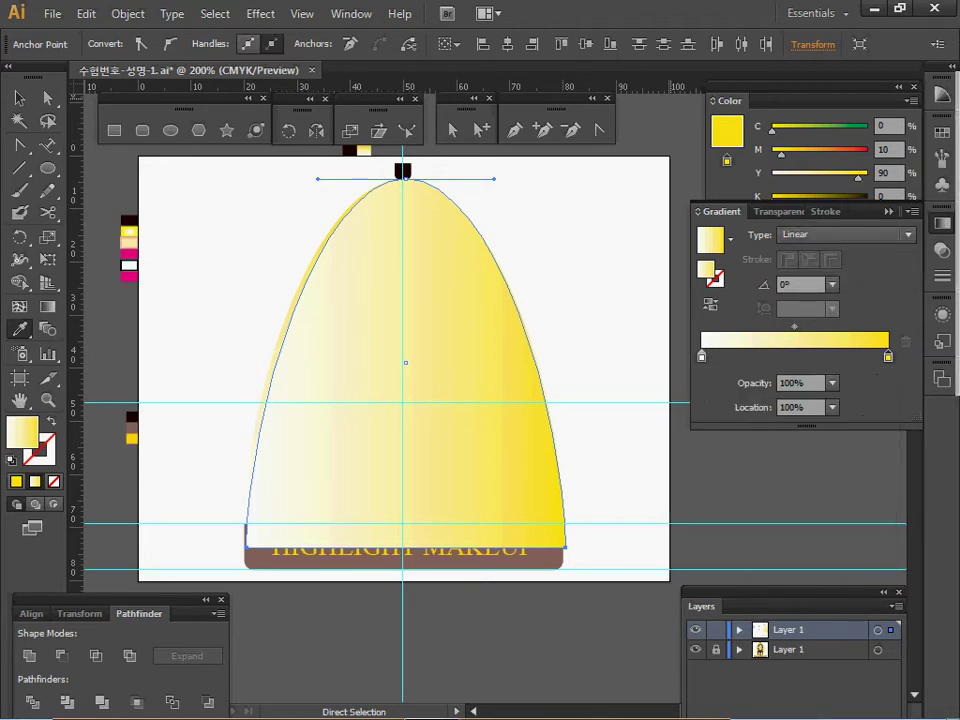
- Set the arch's gradient angle to 90° and hide the reference layer
{"action": "left_click", "coordinate": [811, 285]}
{"action": "left_click_drag", "start_coordinate": [811, 285], "coordinate": [776, 285]}
{"action": "type", "text": "90"}
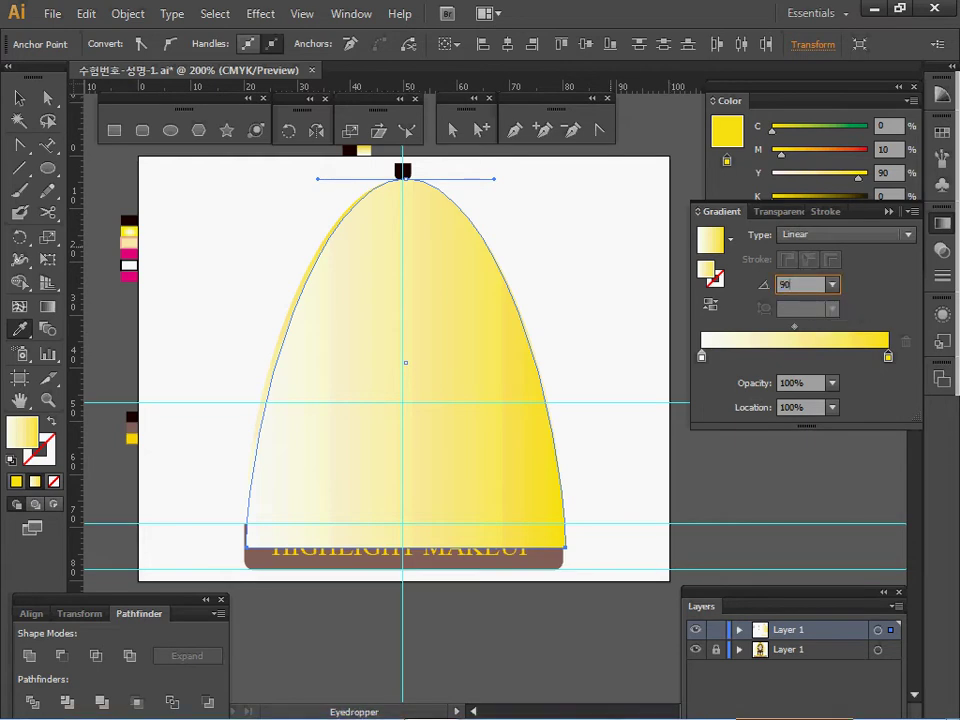
{"action": "key", "text": "Return"}
{"action": "left_click", "coordinate": [942, 223]}
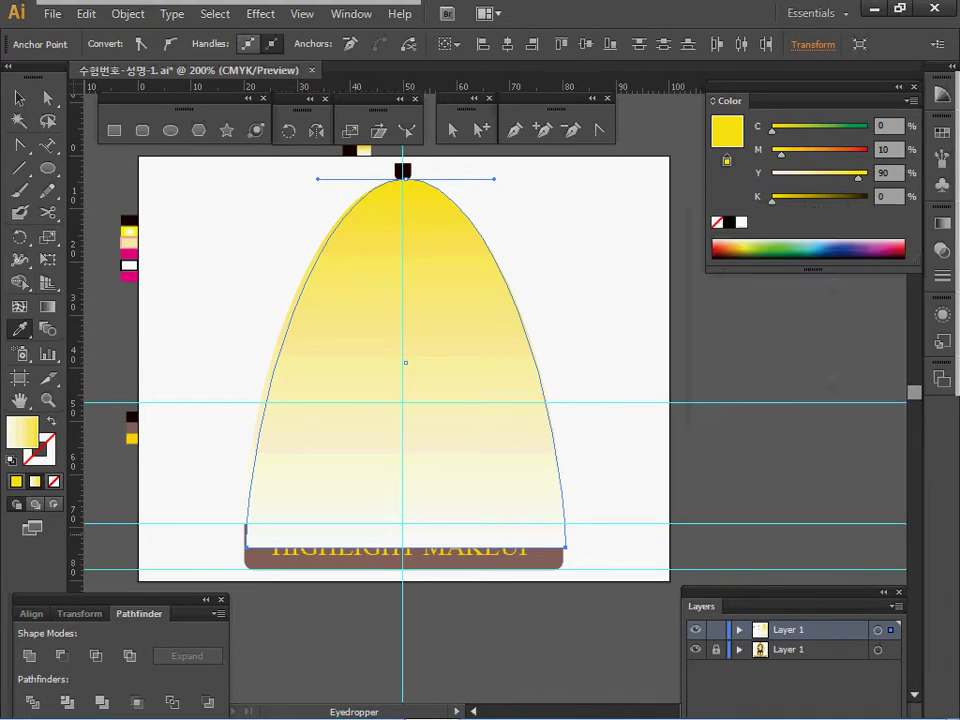
{"action": "left_click", "coordinate": [696, 650]}
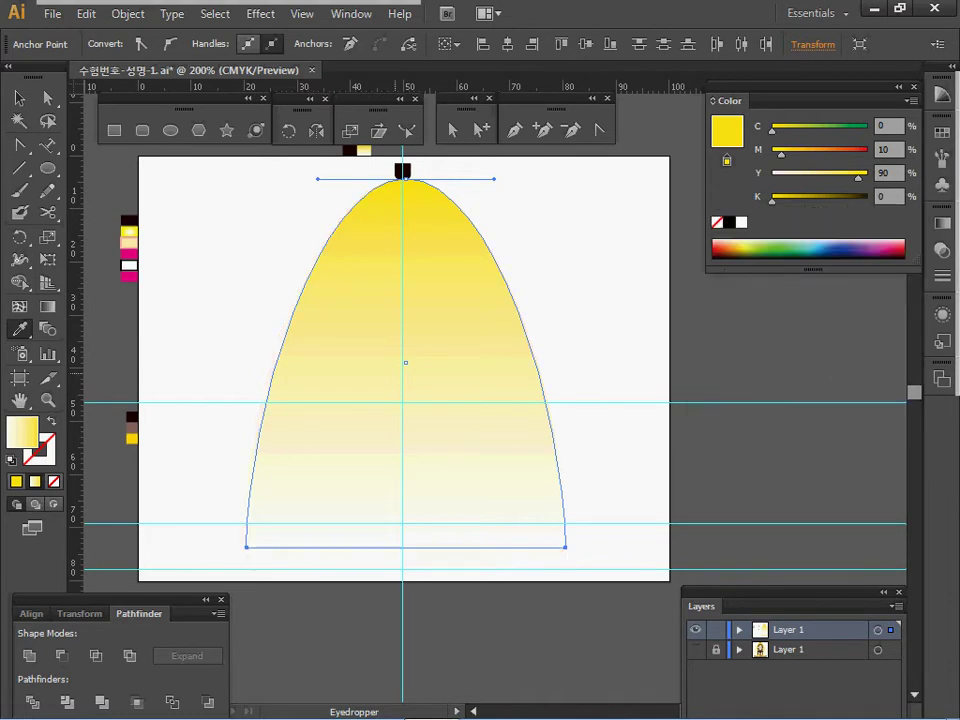
- Save the document and deselect the gradient-filled arch
{"action": "key", "text": "ctrl"}
{"action": "key", "text": "ctrl+s"}
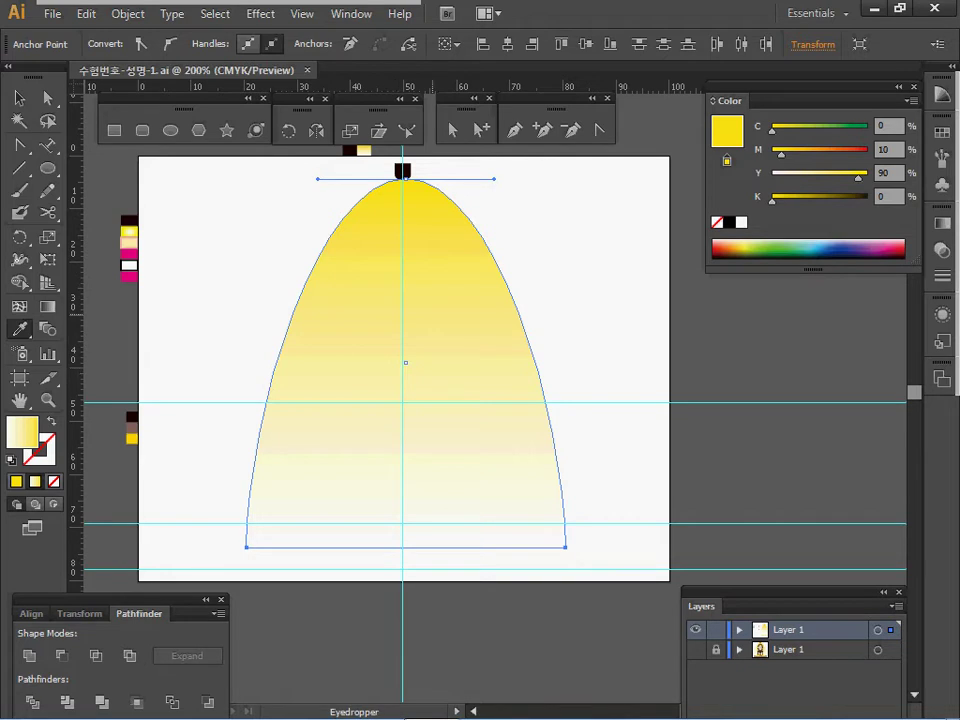
{"action": "left_click", "coordinate": [178, 313], "text": "ctrl"}
- Show the reference layer and bring the profile face drawing beside the artboard into close view
{"action": "key", "text": "ctrl+space"}
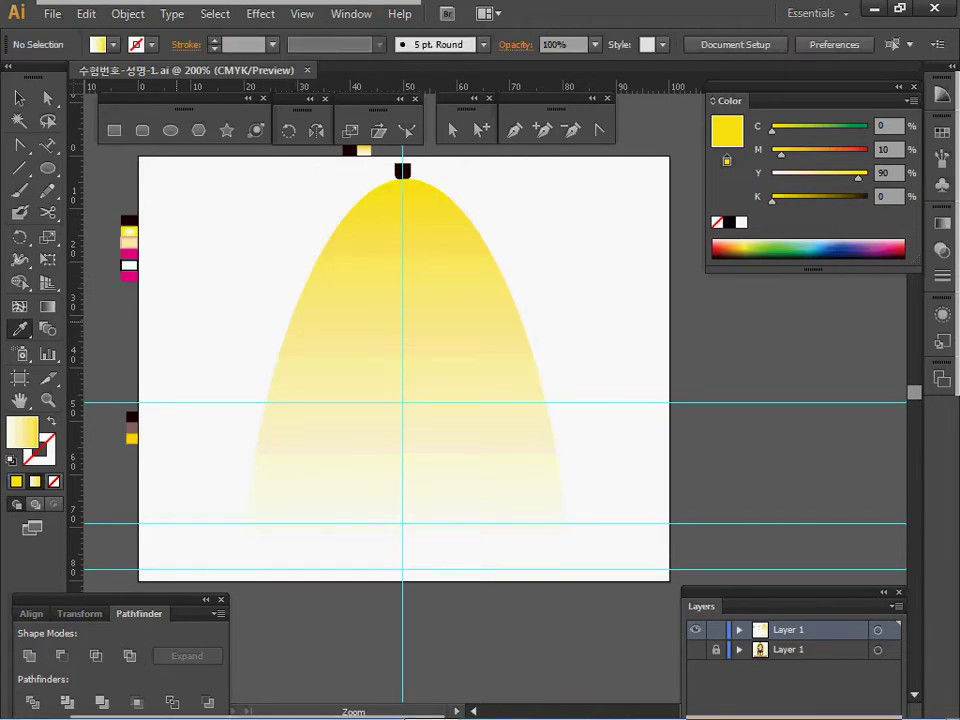
{"action": "left_click", "coordinate": [177, 321], "text": "ctrl"}
{"action": "left_click", "coordinate": [418, 367], "text": "ctrl"}
{"action": "left_click", "coordinate": [695, 650]}
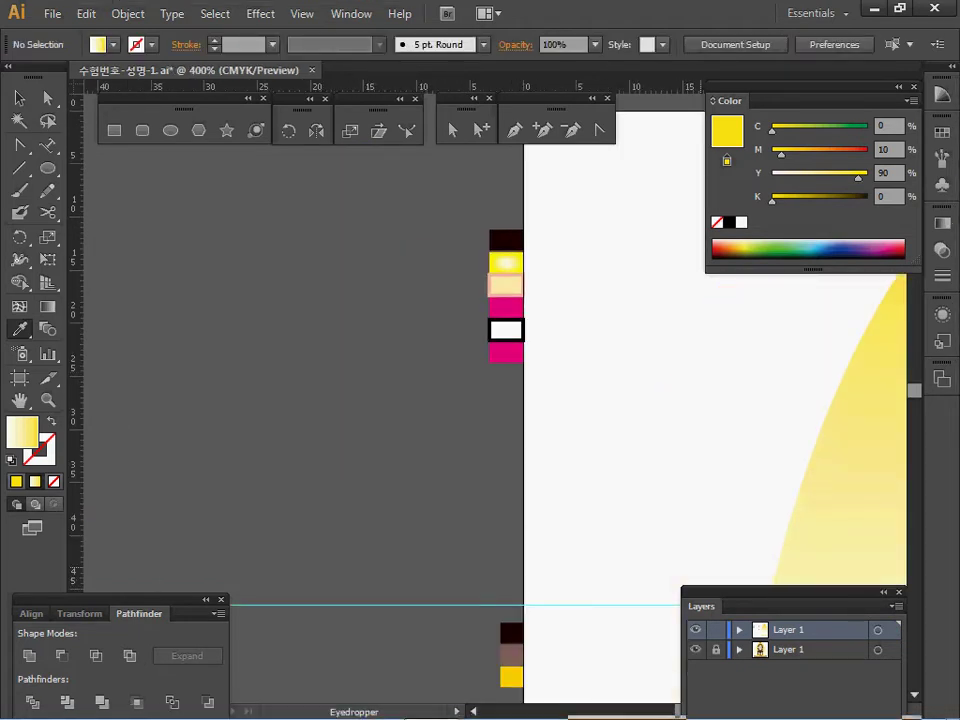
{"action": "key", "text": "space"}
{"action": "left_click_drag", "start_coordinate": [600, 420], "coordinate": [435, 549]}
{"action": "left_click_drag", "start_coordinate": [477, 507], "coordinate": [586, 326]}
{"action": "left_click_drag", "start_coordinate": [123, 364], "coordinate": [391, 377]}
{"action": "left_click", "coordinate": [351, 375], "text": "ctrl"}
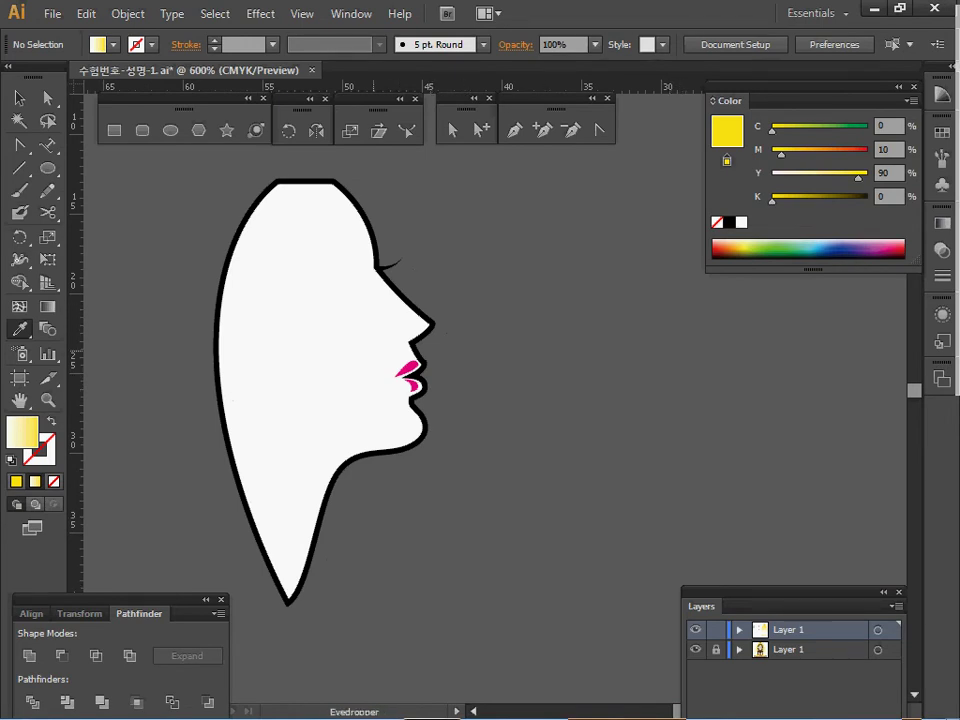
- Hide the rulers and save the document
{"action": "key", "text": "v"}
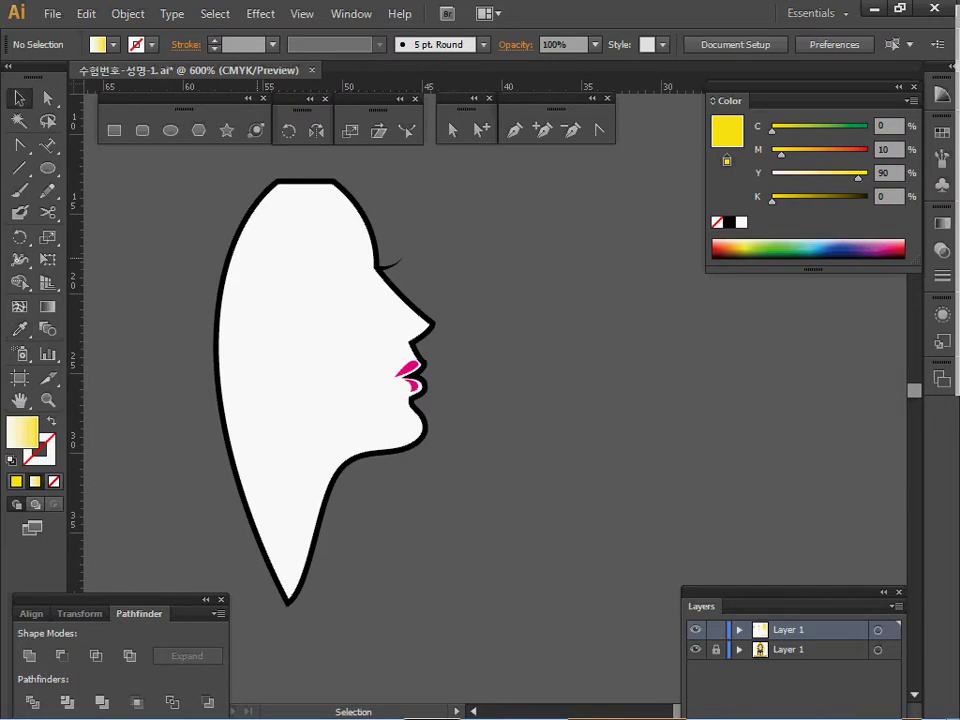
{"action": "key", "text": "ctrl+r"}
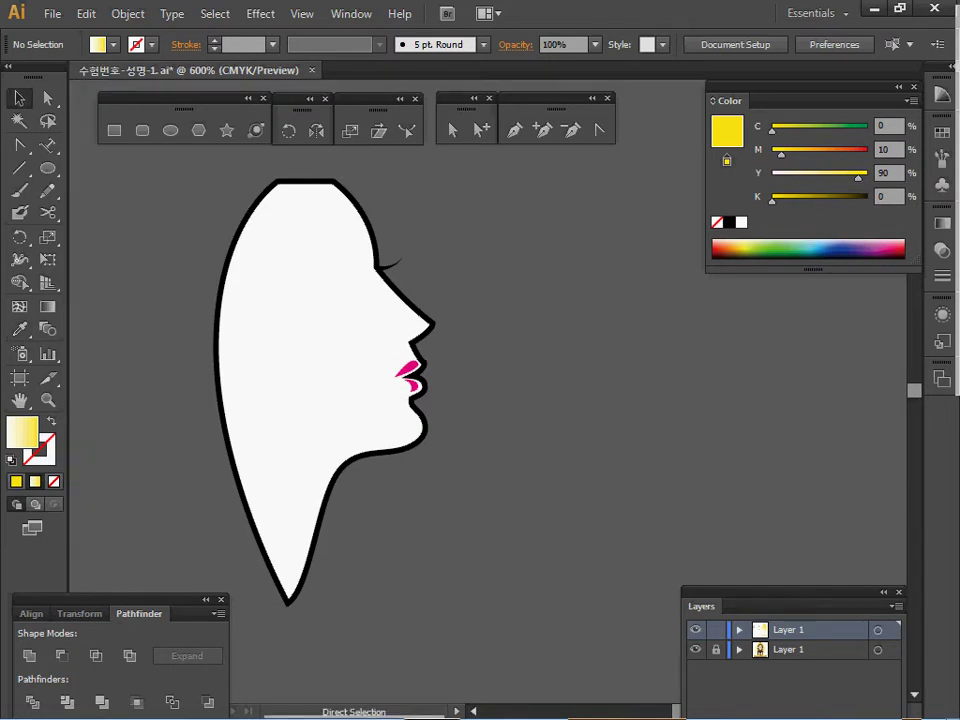
{"action": "key", "text": "ctrl+s"}
- Try tracing the back of the head from the neck tip to the crown with the Pen, using no fill and a black stroke
{"action": "key", "text": "p"}
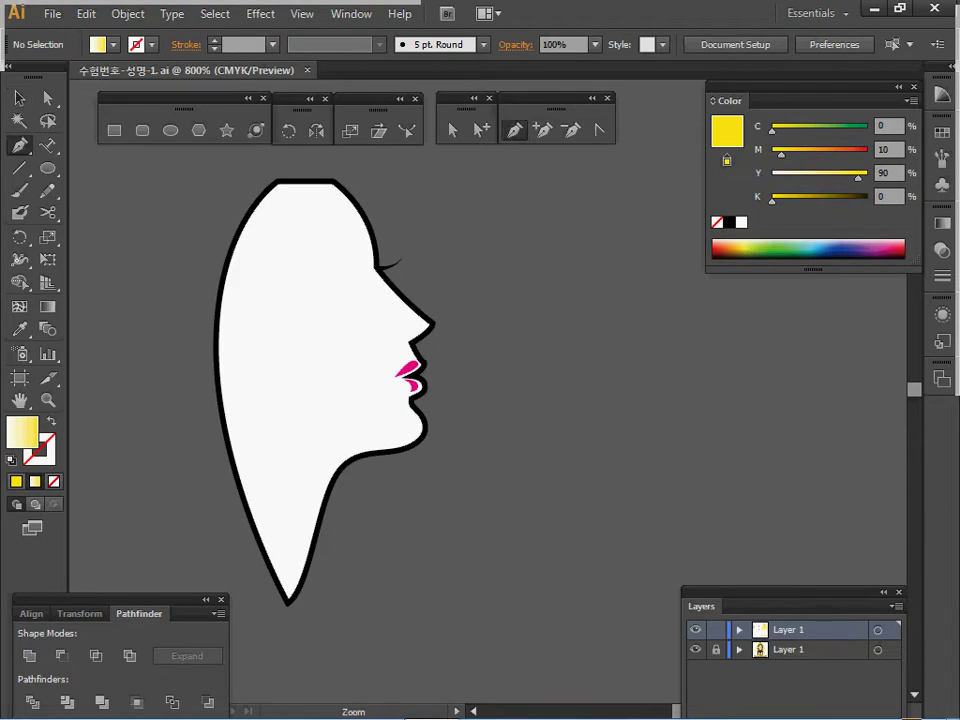
{"action": "left_click", "coordinate": [457, 285], "text": "ctrl"}
{"action": "left_click_drag", "start_coordinate": [457, 285], "coordinate": [518, 184]}
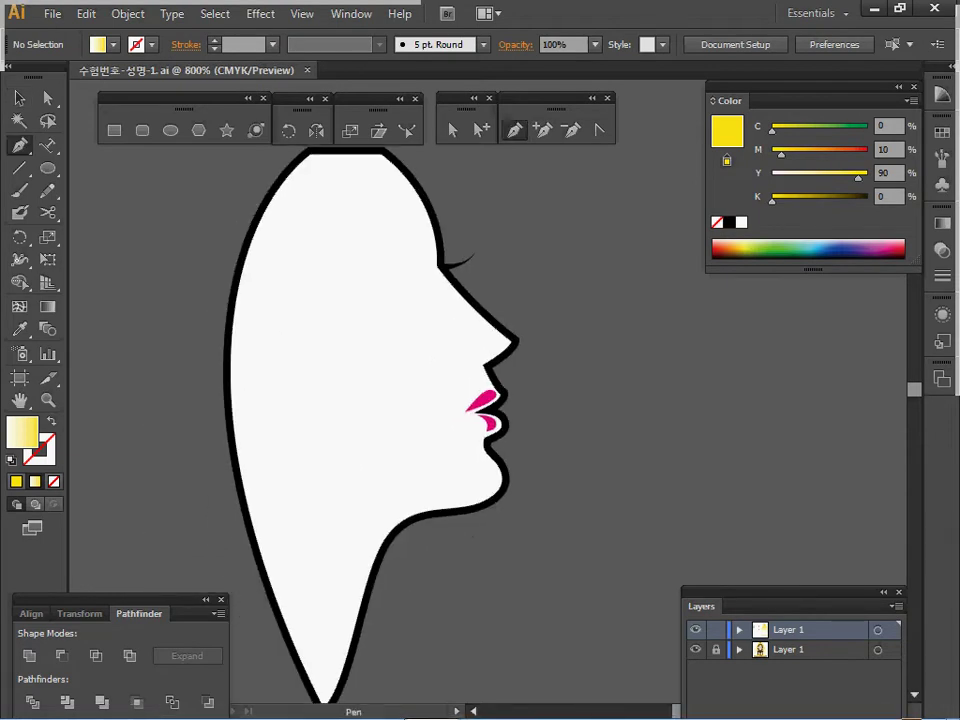
{"action": "left_click_drag", "start_coordinate": [460, 480], "coordinate": [483, 514]}
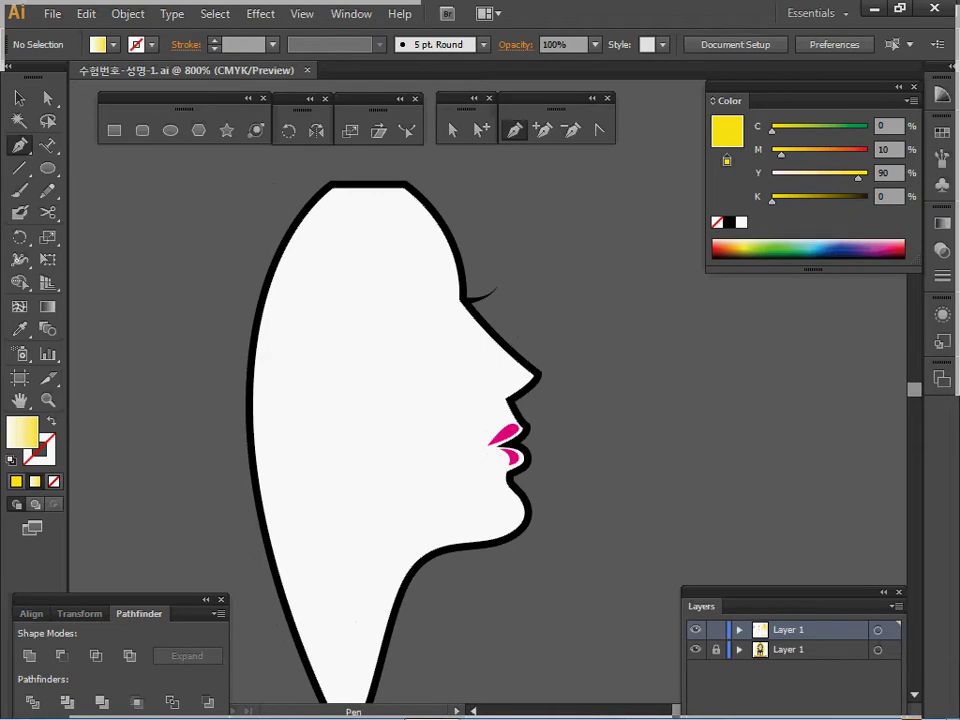
{"action": "left_click_drag", "start_coordinate": [587, 274], "coordinate": [486, 261]}
{"action": "left_click", "coordinate": [486, 261], "text": "ctrl+alt"}
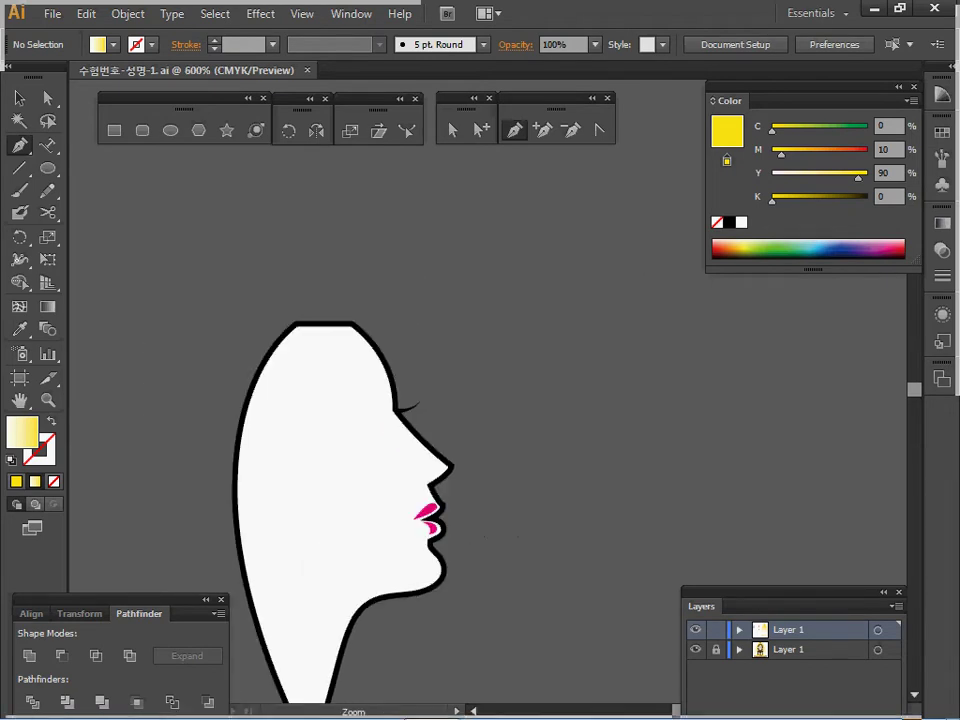
{"action": "left_click_drag", "start_coordinate": [482, 410], "coordinate": [478, 274]}
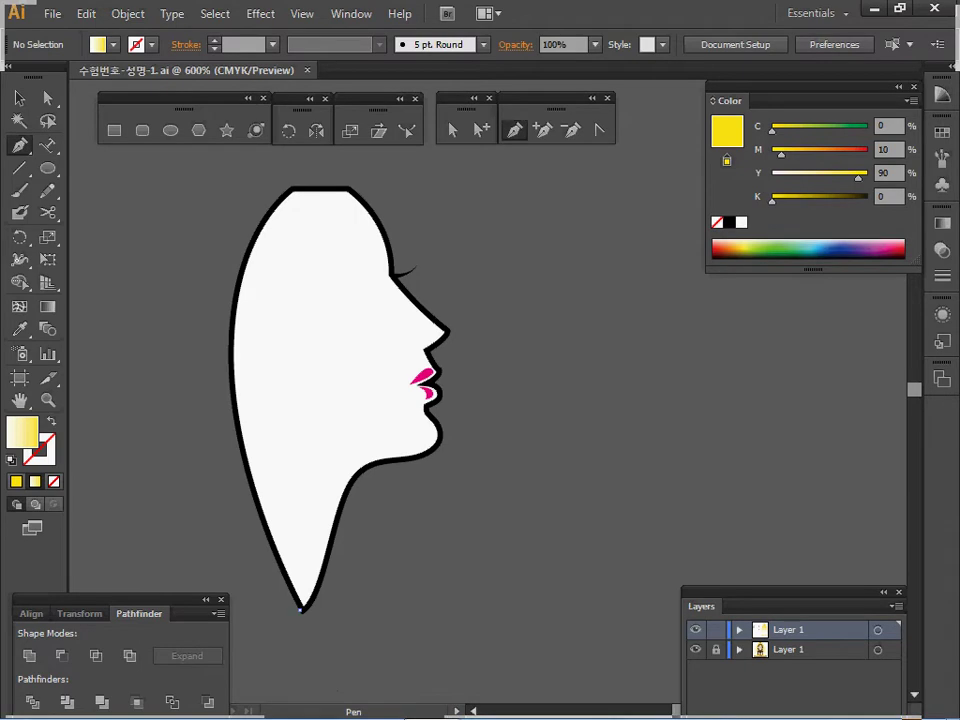
{"action": "left_click", "coordinate": [300, 608]}
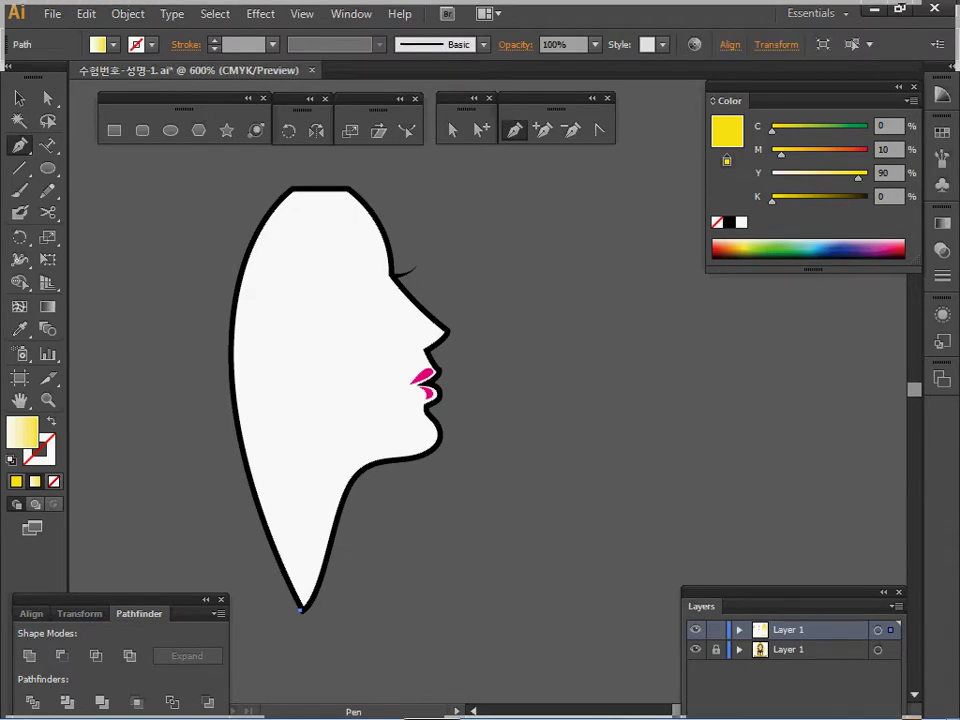
{"action": "key", "text": "d"}
{"action": "key", "text": "slash"}
{"action": "left_click_drag", "start_coordinate": [232, 391], "coordinate": [230, 283]}
{"action": "left_click_drag", "start_coordinate": [293, 188], "coordinate": [324, 158]}
- Extend the traced path along the flat top of the head and the forehead, and delete the whole path
{"action": "key", "text": "ctrl+space"}
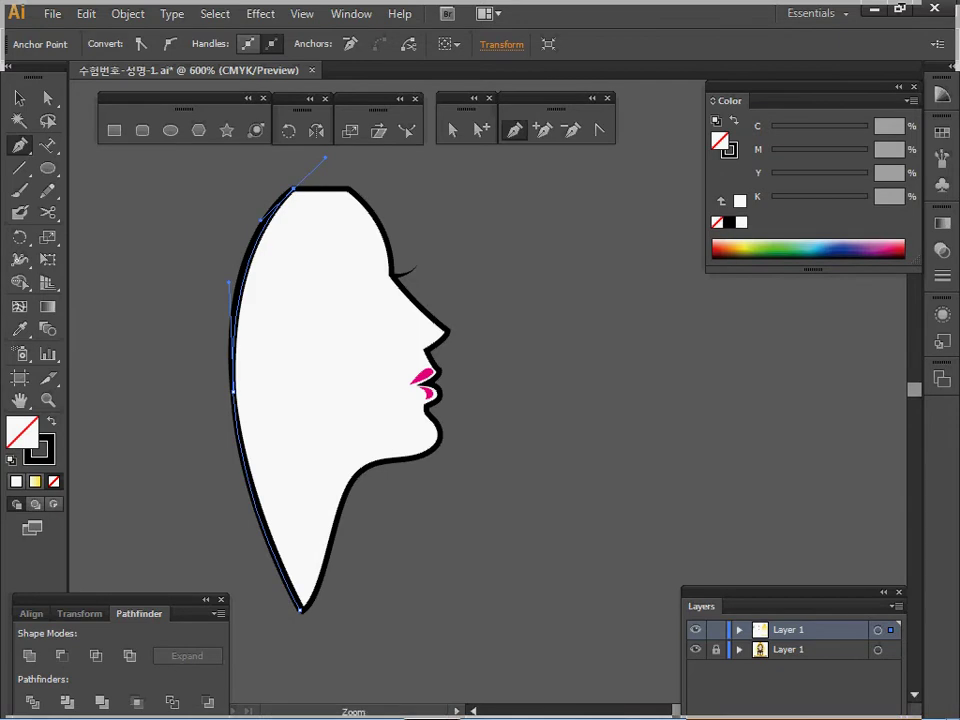
{"action": "left_click", "coordinate": [318, 237], "text": "ctrl"}
{"action": "key", "text": "space"}
{"action": "left_click_drag", "start_coordinate": [400, 300], "coordinate": [222, 210]}
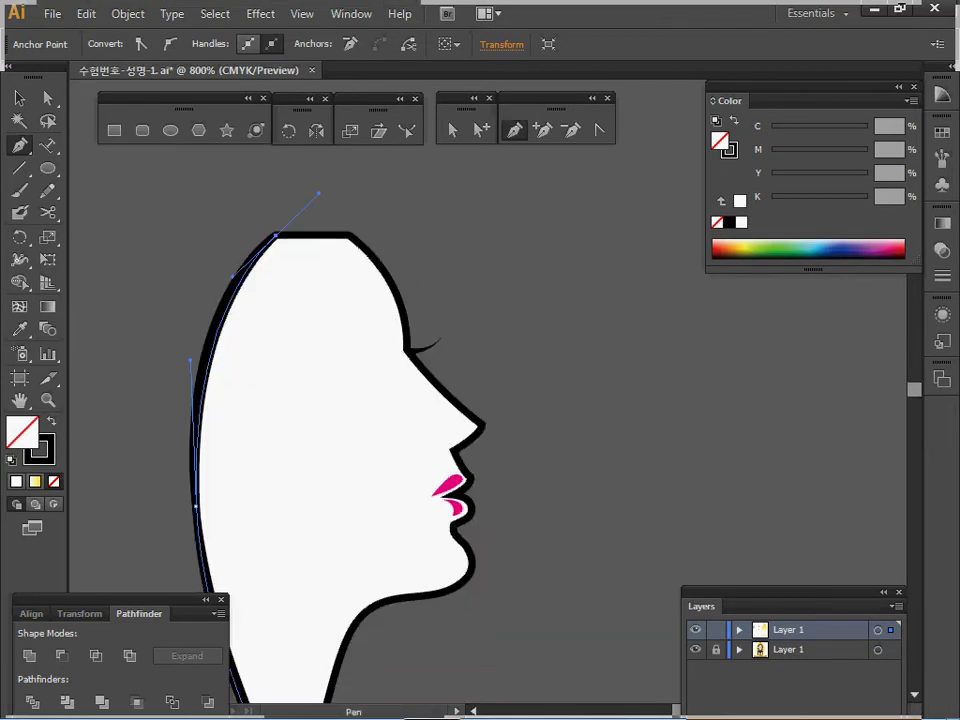
{"action": "left_click", "coordinate": [276, 235]}
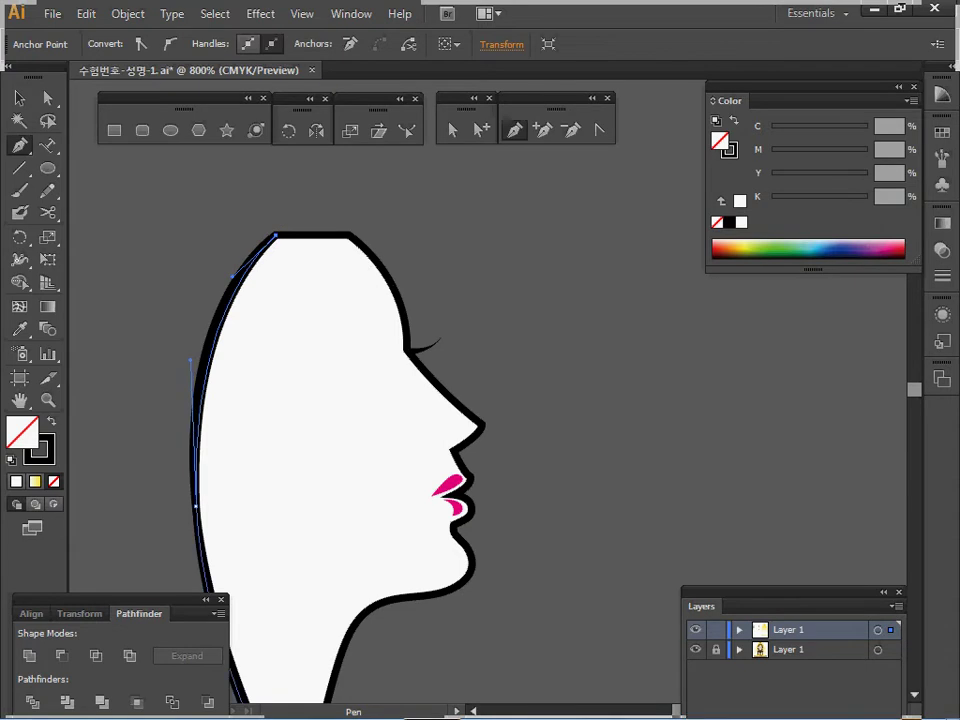
{"action": "left_click", "coordinate": [347, 235], "text": "shift"}
{"action": "left_click_drag", "start_coordinate": [404, 353], "coordinate": [401, 434]}
{"action": "key", "text": "Delete"}
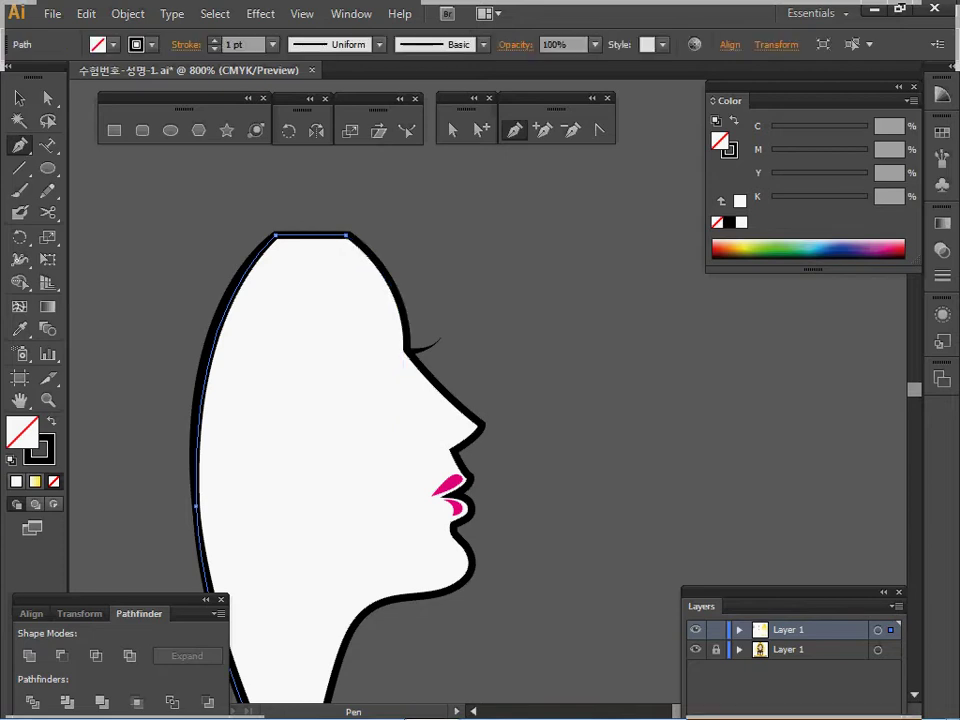
{"action": "key", "text": "Delete"}
- Examine the paths and anchor points that form the face's nose, lips and eyelash
{"action": "key", "text": "space"}
{"action": "left_click_drag", "start_coordinate": [401, 434], "coordinate": [401, 322]}
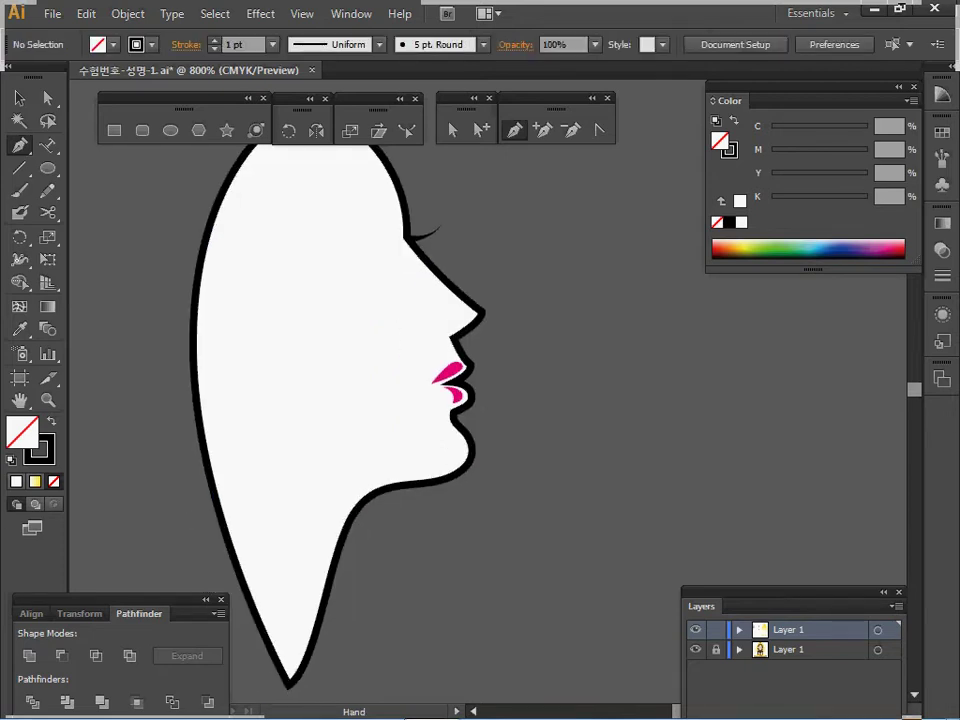
{"action": "key", "text": "ctrl+space"}
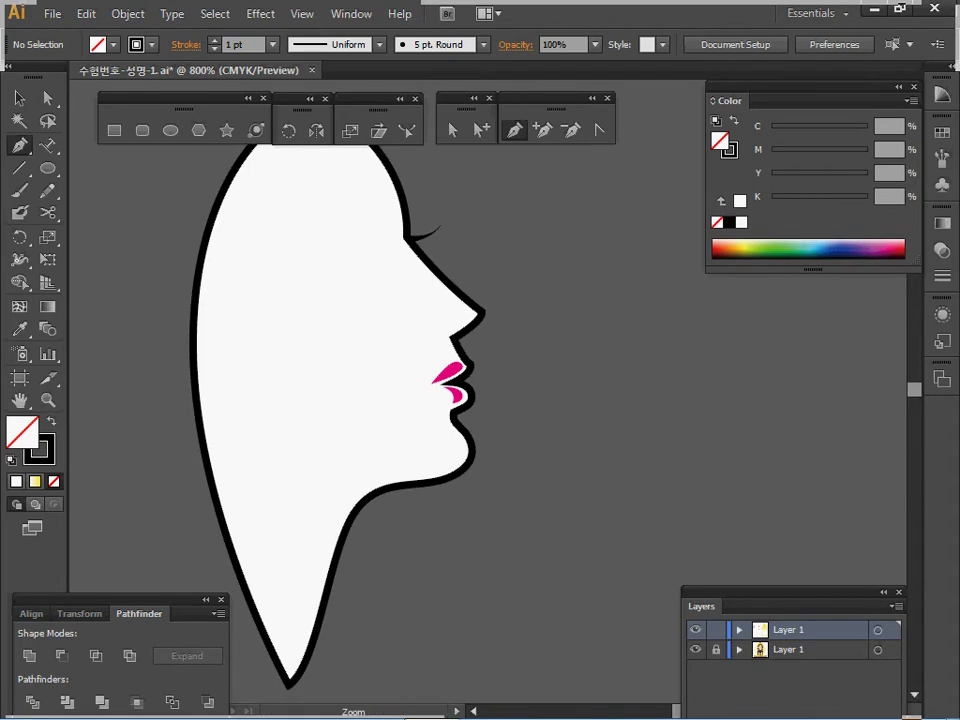
{"action": "left_click", "coordinate": [438, 355], "text": "ctrl"}
{"action": "left_click", "coordinate": [438, 355], "text": "ctrl"}
{"action": "left_click_drag", "start_coordinate": [438, 355], "coordinate": [330, 308]}
{"action": "key", "text": "ctrl+a"}
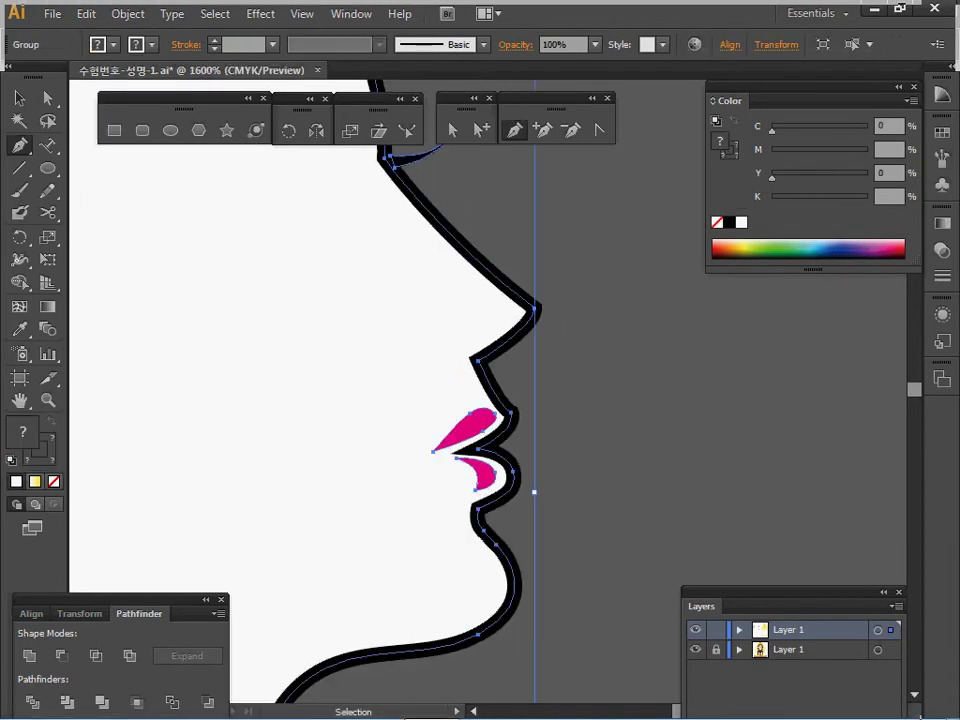
{"action": "left_click_drag", "start_coordinate": [400, 308], "coordinate": [389, 376]}
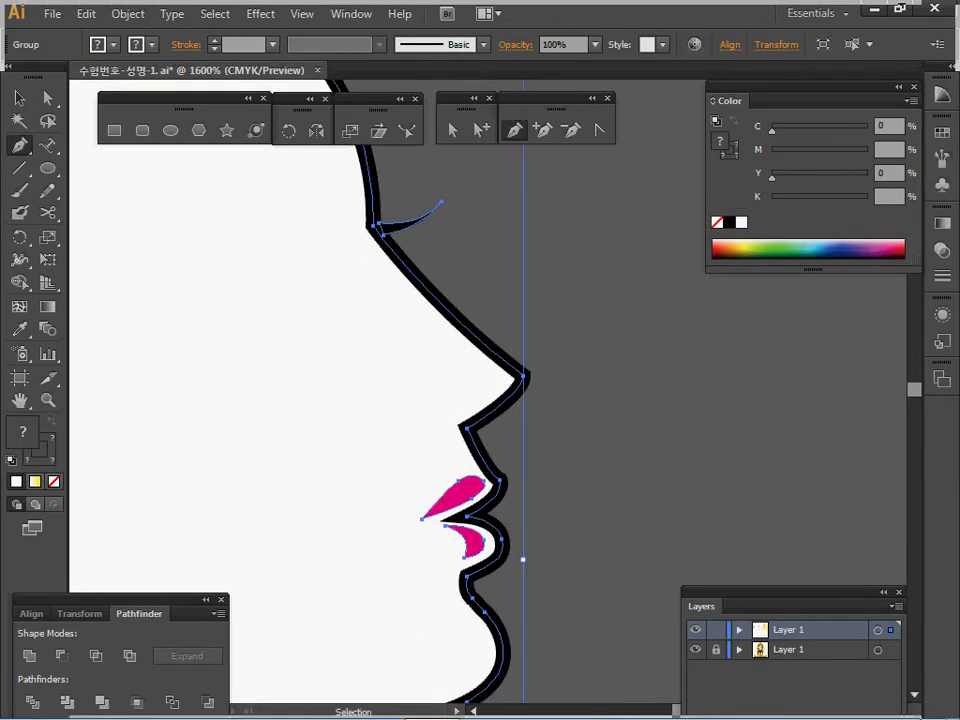
{"action": "key", "text": "ctrl+shift+a"}
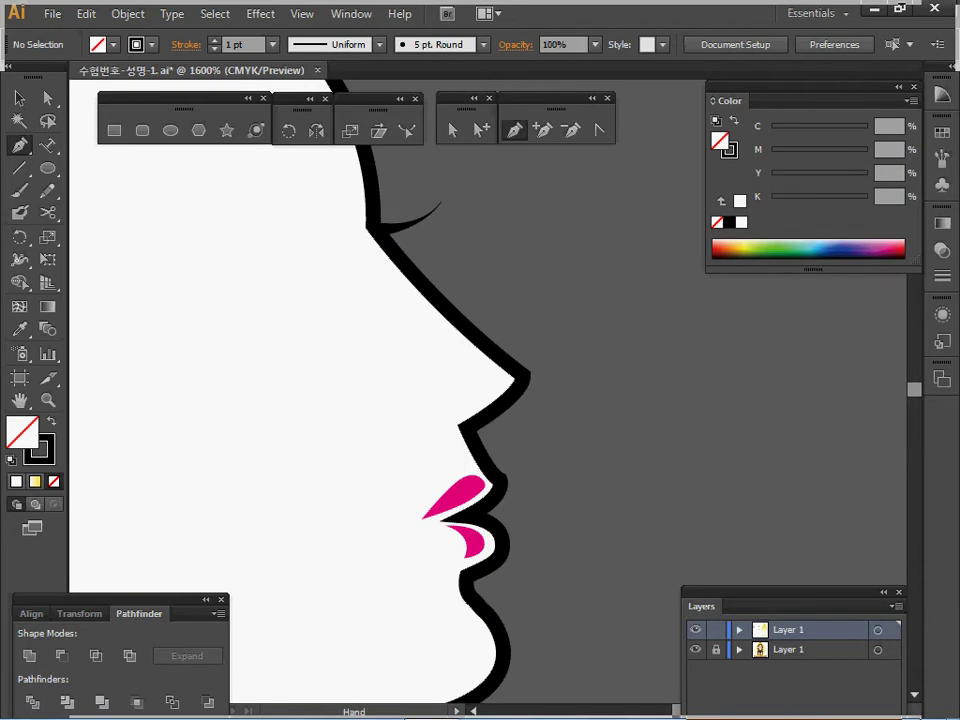
- Try drawing a black, tapered eyelash shape beside the face's eye with the Pen, and delete it
{"action": "left_click_drag", "start_coordinate": [440, 300], "coordinate": [361, 378]}
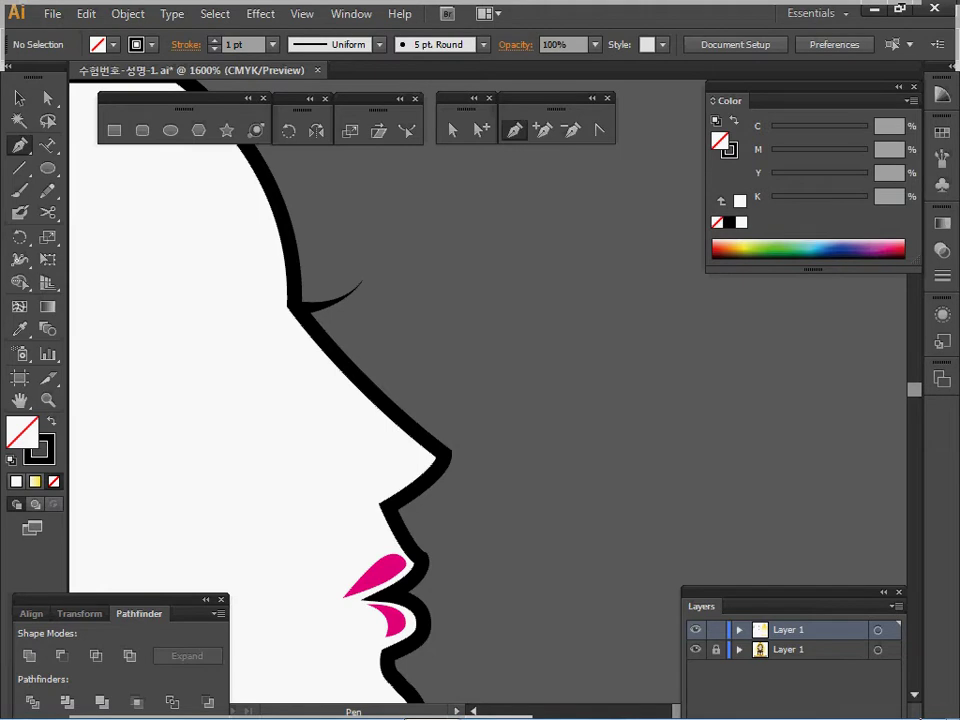
{"action": "left_click", "coordinate": [418, 290]}
{"action": "left_click_drag", "start_coordinate": [478, 265], "coordinate": [505, 241]}
{"action": "key", "text": "shift+x"}
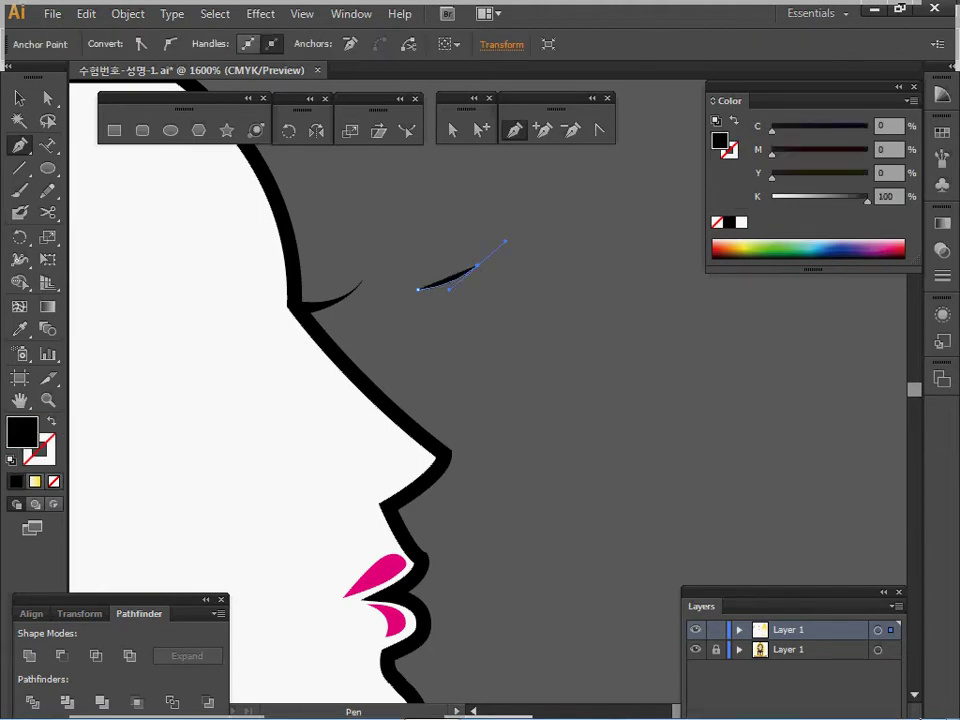
{"action": "left_click", "coordinate": [478, 265]}
{"action": "left_click_drag", "start_coordinate": [423, 302], "coordinate": [385, 315]}
{"action": "left_click", "coordinate": [418, 290]}
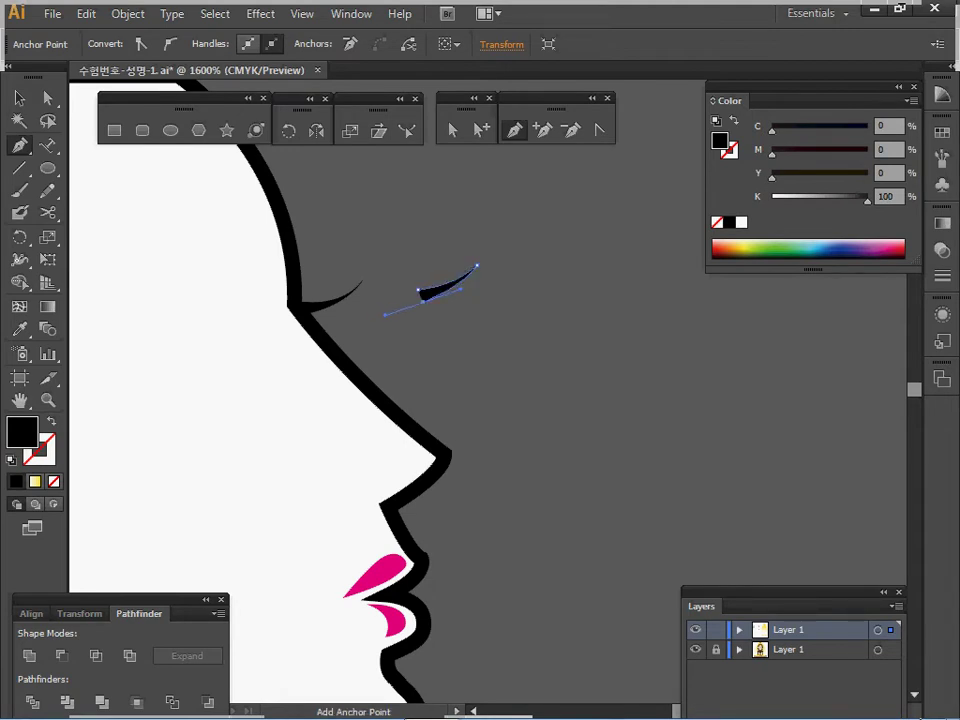
{"action": "left_click", "coordinate": [423, 302]}
{"action": "left_click", "coordinate": [418, 290]}
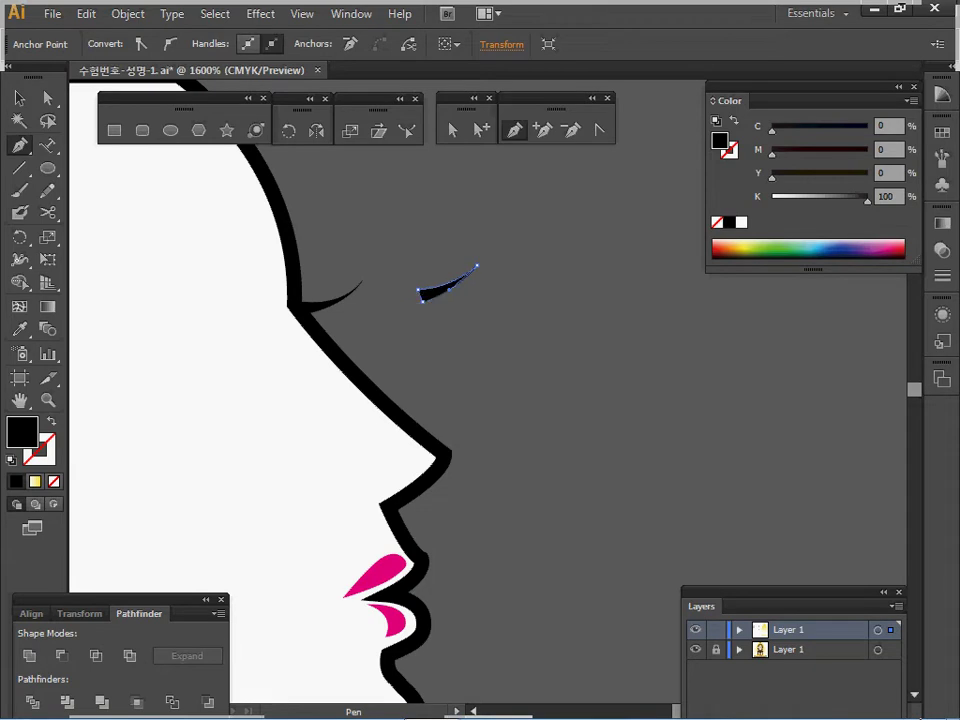
{"action": "left_click_drag", "start_coordinate": [438, 290], "coordinate": [372, 321]}
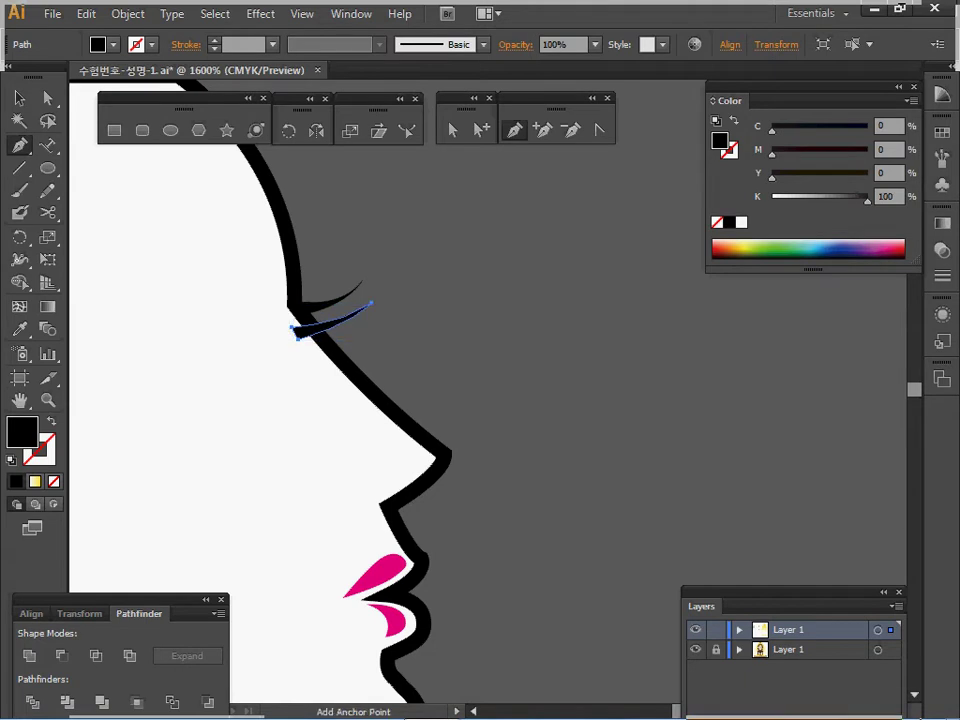
{"action": "key", "text": "Delete"}
- Select the complete face profile artwork, save the document, and clear the selection
{"action": "left_click", "coordinate": [403, 381], "text": "ctrl+alt"}
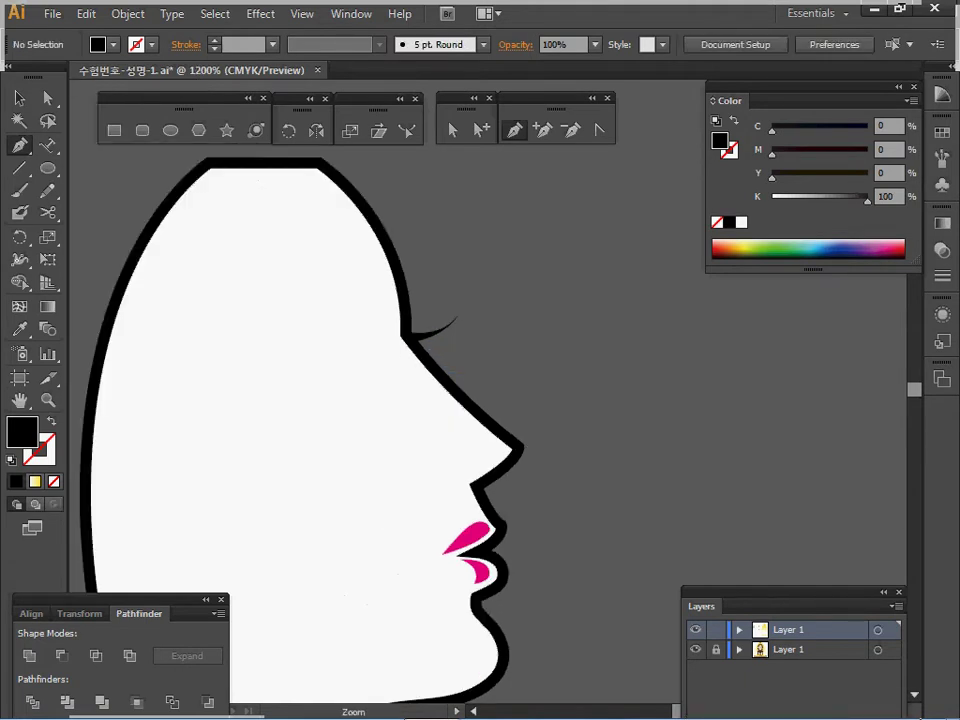
{"action": "left_click", "coordinate": [434, 426], "text": "ctrl+alt"}
{"action": "left_click", "coordinate": [434, 426], "text": "ctrl+alt"}
{"action": "left_click_drag", "start_coordinate": [434, 426], "coordinate": [280, 403]}
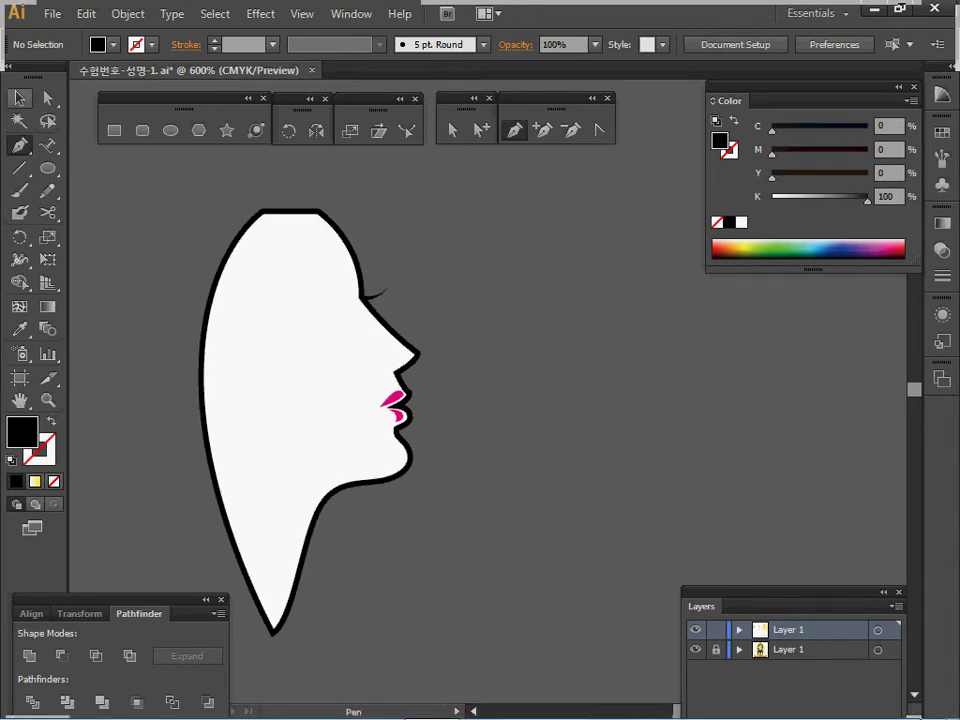
{"action": "left_click", "coordinate": [19, 98]}
{"action": "mouse_move", "coordinate": [197, 188]}
{"action": "left_mouse_down"}
{"action": "mouse_move", "coordinate": [239, 322]}
{"action": "mouse_move", "coordinate": [464, 633]}
{"action": "mouse_move", "coordinate": [468, 602]}
{"action": "left_mouse_up"}
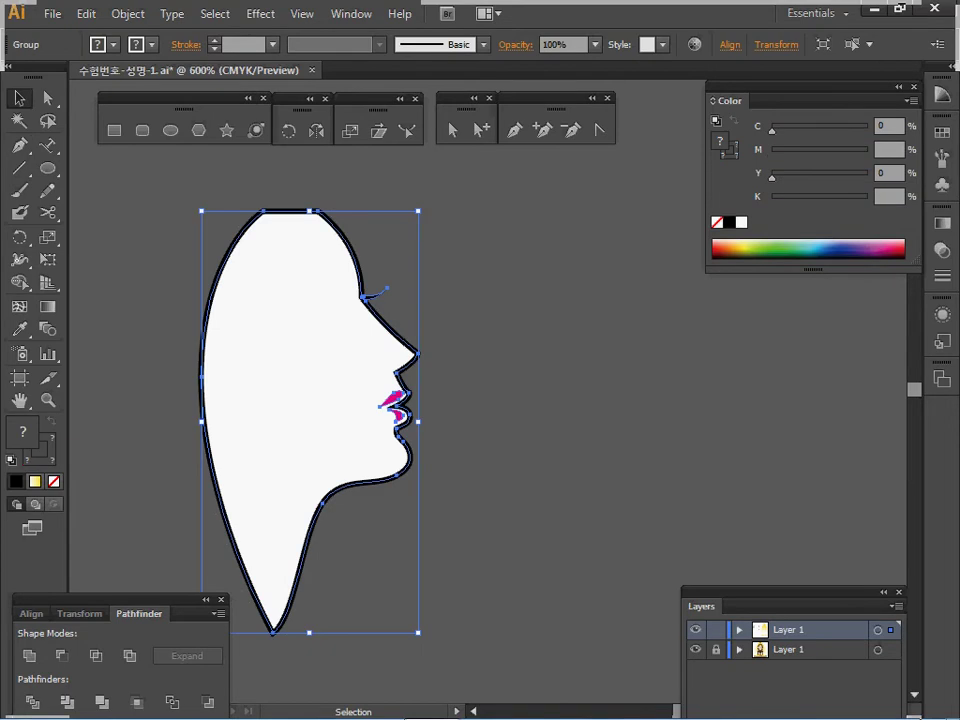
{"action": "key", "text": "space"}
{"action": "key", "text": "ctrl"}
{"action": "key", "text": "ctrl+space"}
{"action": "left_click", "coordinate": [616, 417], "text": "ctrl+alt"}
{"action": "left_click_drag", "start_coordinate": [616, 417], "coordinate": [83, 378]}
{"action": "left_click_drag", "start_coordinate": [717, 389], "coordinate": [340, 277]}
{"action": "left_click", "coordinate": [430, 311], "text": "ctrl+alt"}
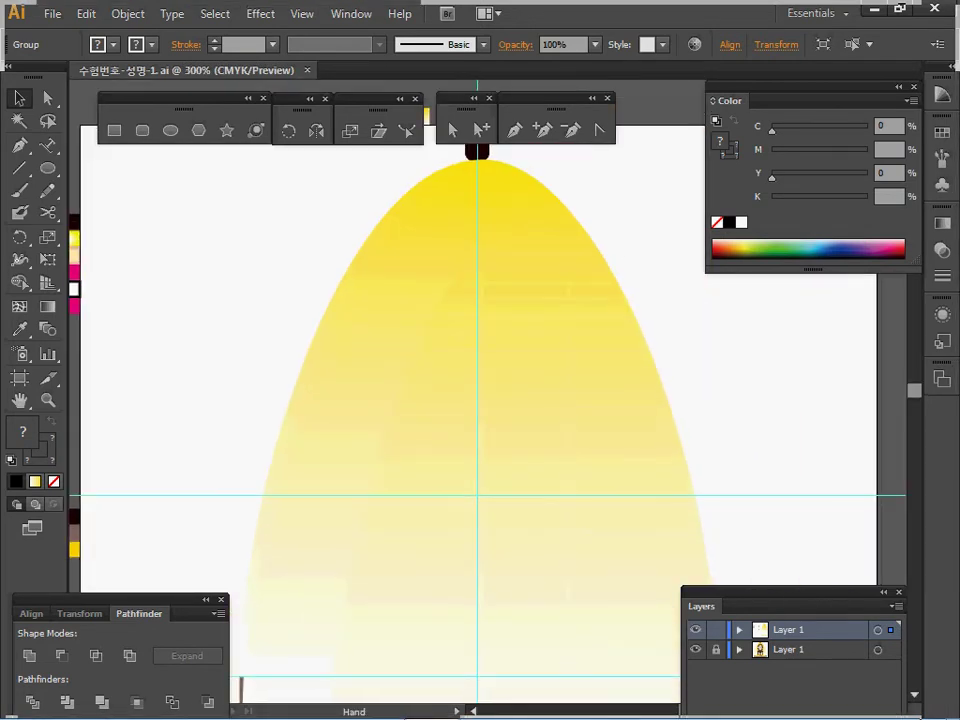
{"action": "key", "text": "ctrl+shift+a"}
- Create a 23 × 32 mm ellipse on the upper part of the yellow dome, centred on the vertical guide
{"action": "left_click", "coordinate": [142, 130]}
{"action": "left_click", "coordinate": [170, 130]}
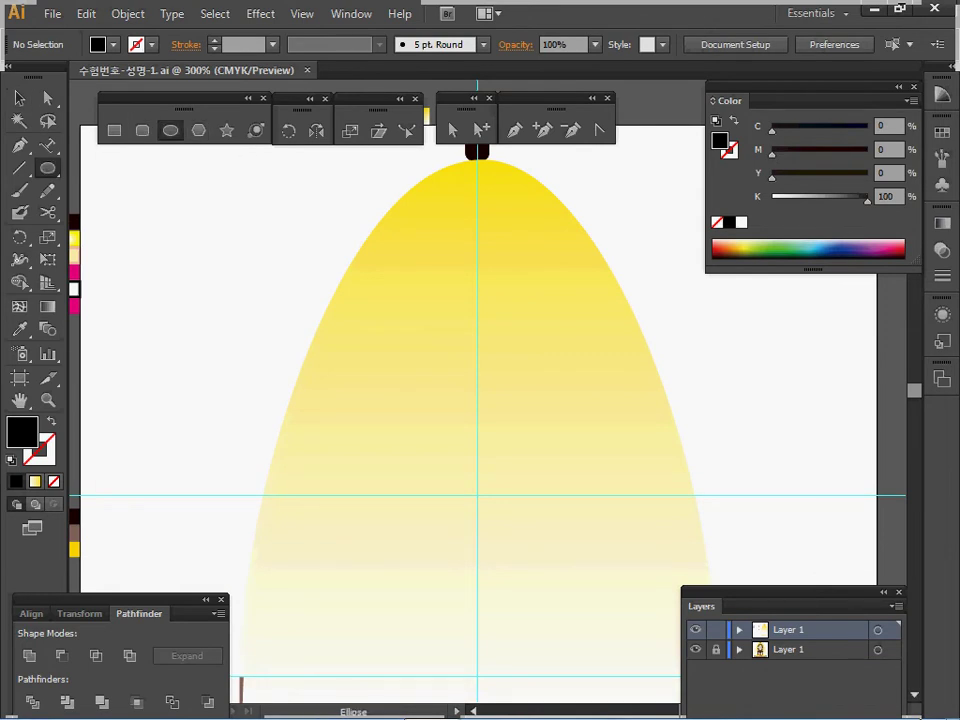
{"action": "left_click", "coordinate": [312, 319]}
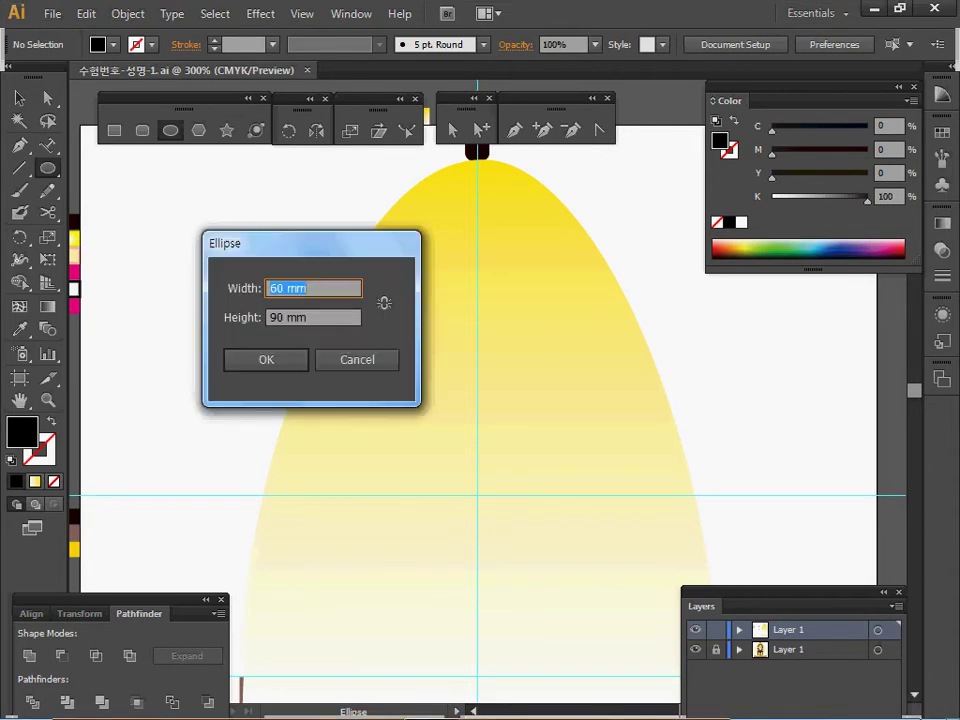
{"action": "type", "text": "23"}
{"action": "key", "text": "Tab"}
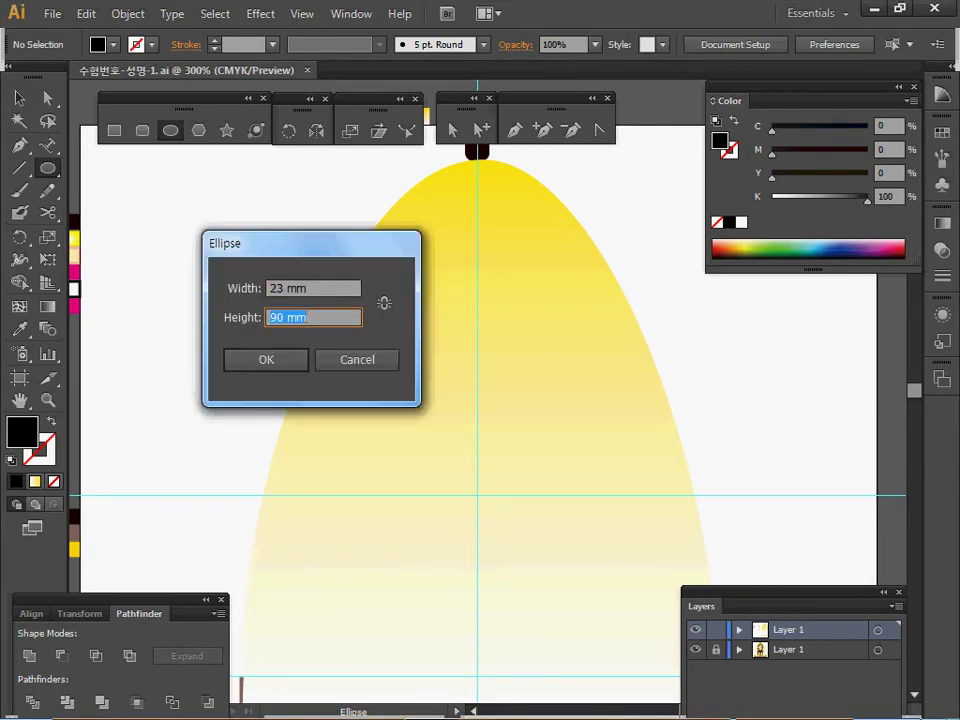
{"action": "type", "text": "32"}
{"action": "key", "text": "Return"}
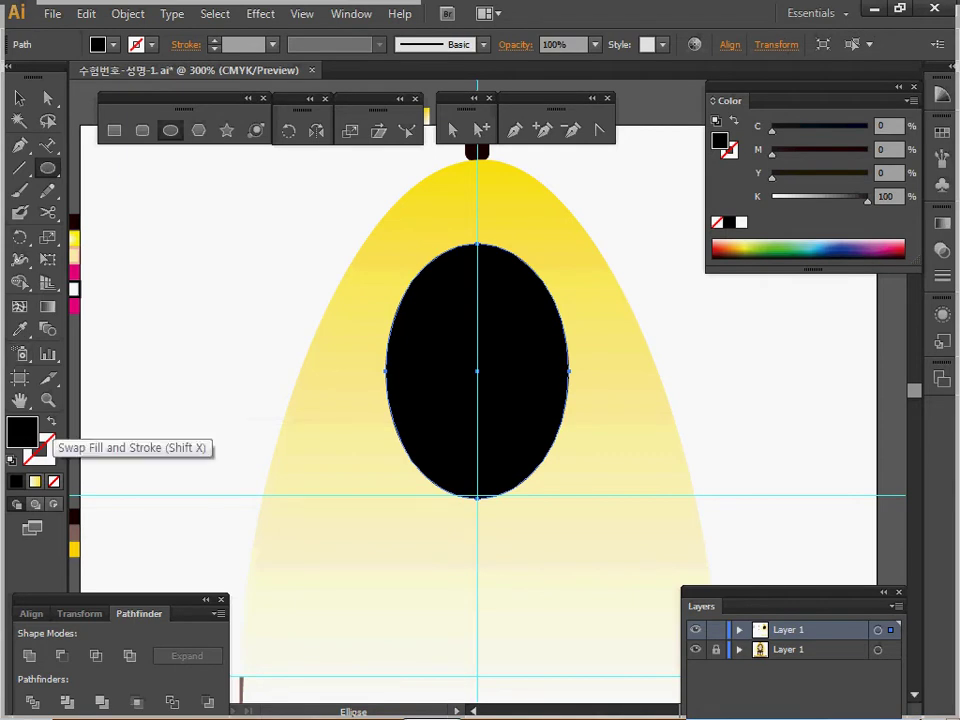
- Give the ellipse a white fill and a 1 pt black stroke
{"action": "left_click", "coordinate": [556, 347], "text": "ctrl+alt"}
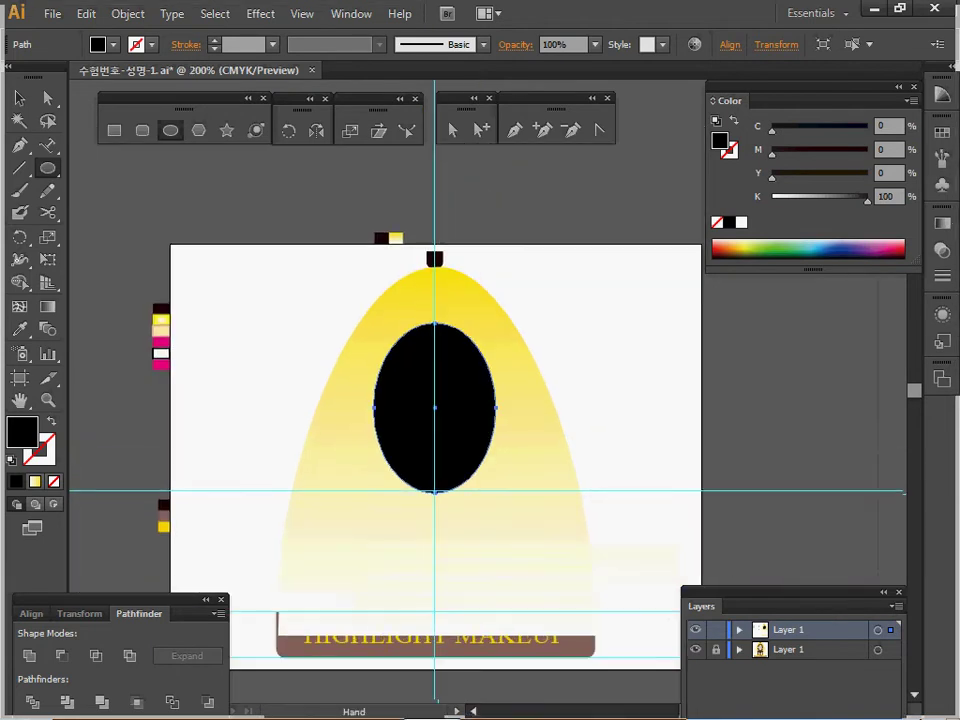
{"action": "left_click_drag", "start_coordinate": [556, 347], "coordinate": [532, 308]}
{"action": "key", "text": "d"}
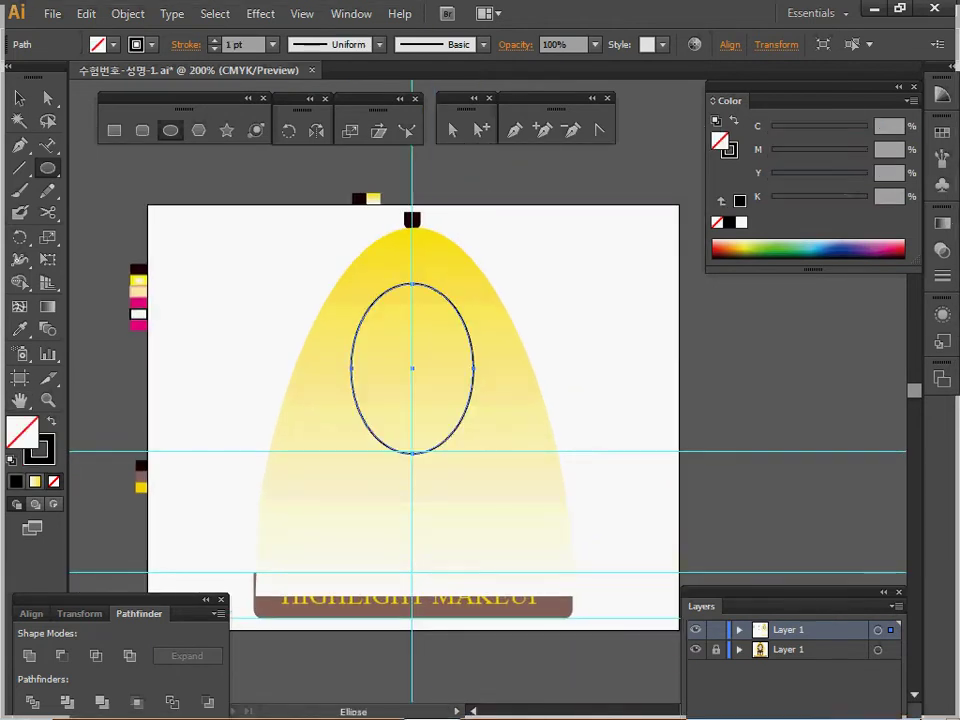
{"action": "key", "text": "x"}
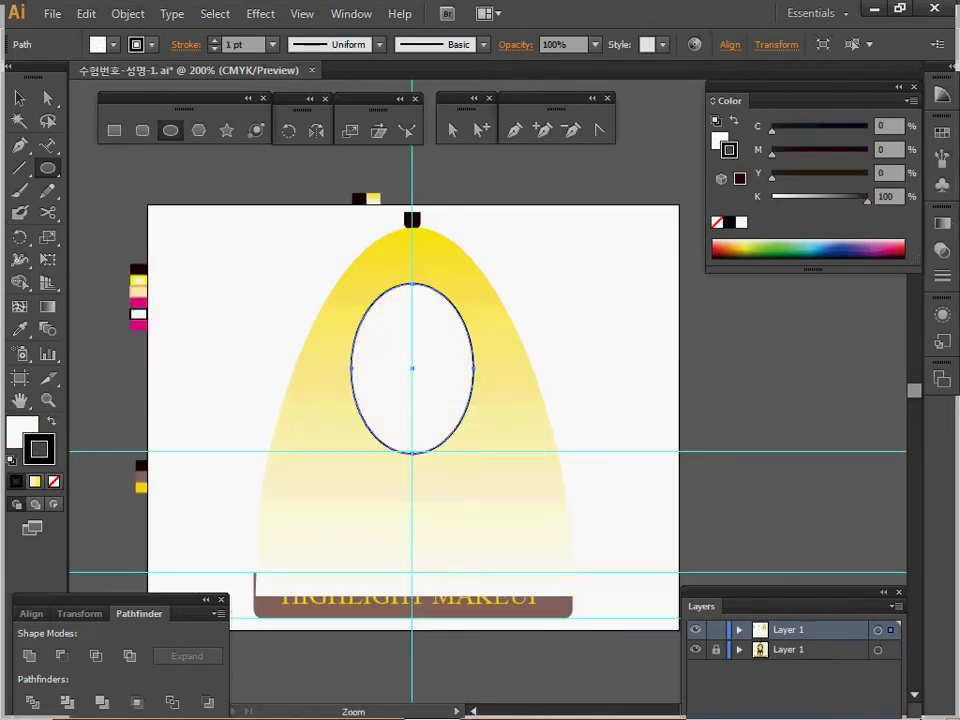
- Sample the dark brown swatch above the artboard (C50 M70 Y80 K90) as the ellipse's stroke colour, and fill the ellipse with white
{"action": "left_click", "coordinate": [365, 320], "text": "ctrl"}
{"action": "left_click", "coordinate": [557, 351], "text": "ctrl"}
{"action": "left_click", "coordinate": [544, 435], "text": "ctrl"}
{"action": "left_click_drag", "start_coordinate": [544, 435], "coordinate": [525, 564]}
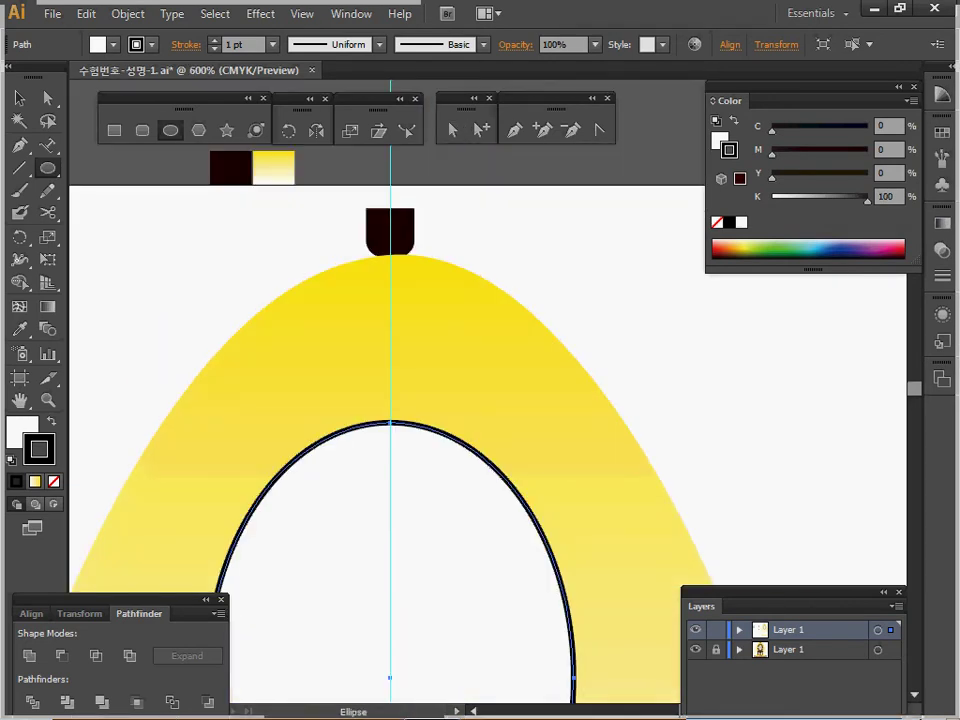
{"action": "key", "text": "i"}
{"action": "left_click", "coordinate": [231, 168]}
{"action": "key", "text": "shift+x"}
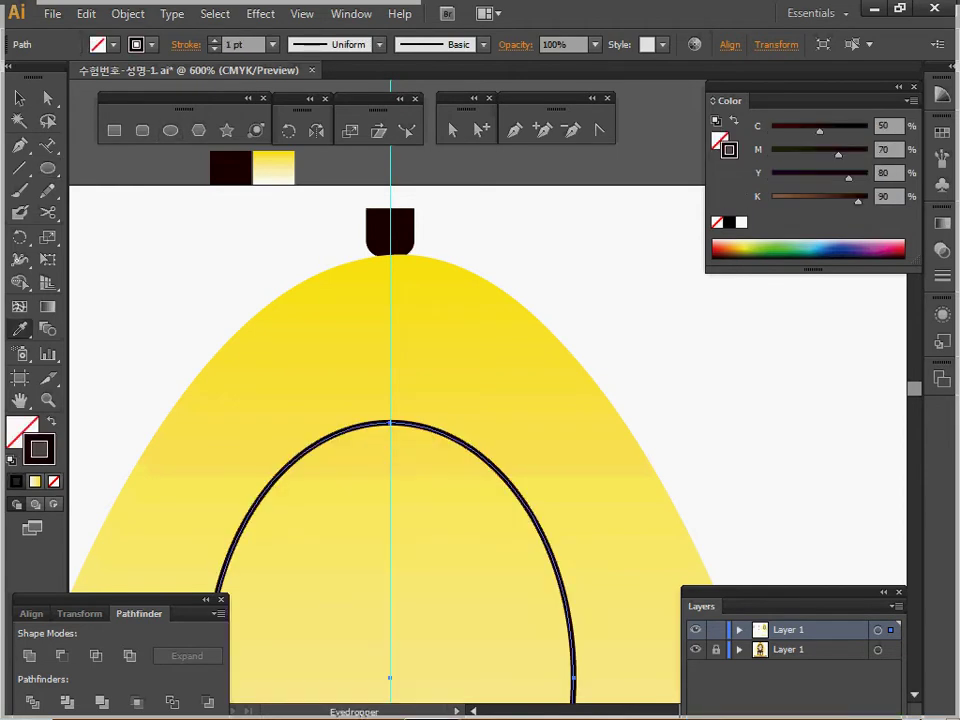
{"action": "key", "text": "x"}
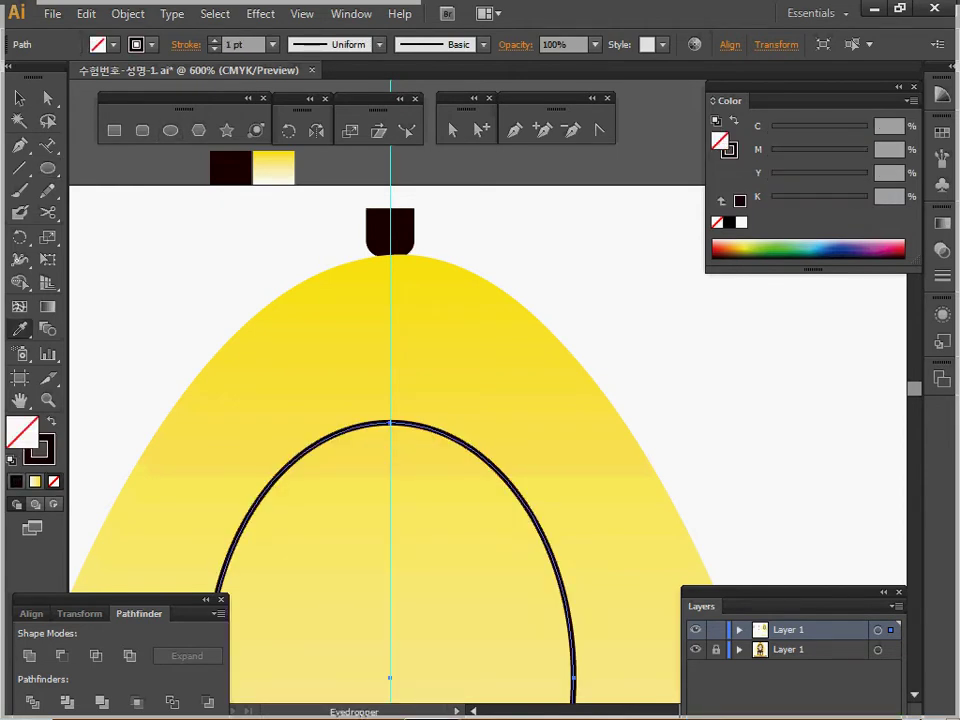
{"action": "left_click", "coordinate": [741, 222]}
- Set the ellipse's stroke weight to 10 pt and convert it to a shape with Outline Stroke
{"action": "key", "text": "ctrl+minus"}
{"action": "left_click_drag", "start_coordinate": [460, 530], "coordinate": [415, 344]}
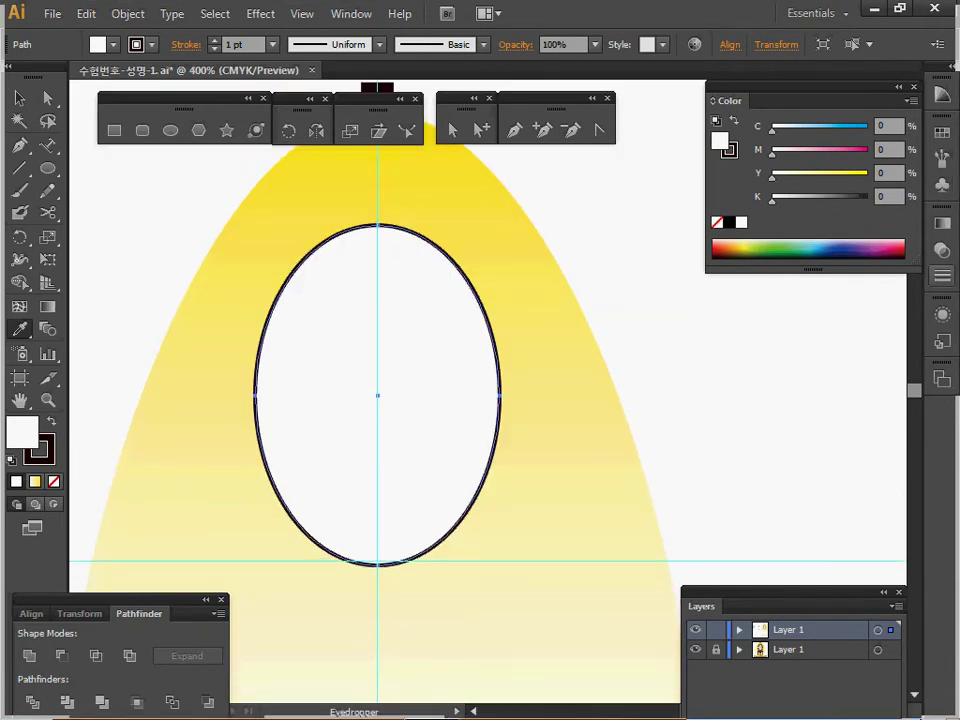
{"action": "left_click", "coordinate": [942, 276]}
{"action": "left_click", "coordinate": [840, 234]}
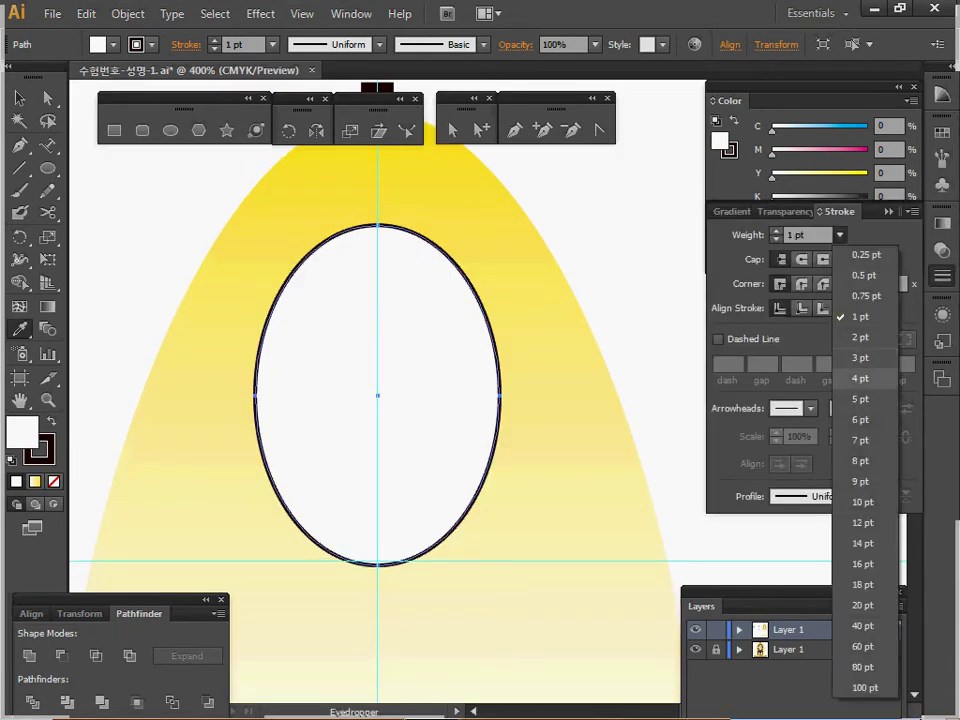
{"action": "left_click", "coordinate": [862, 501]}
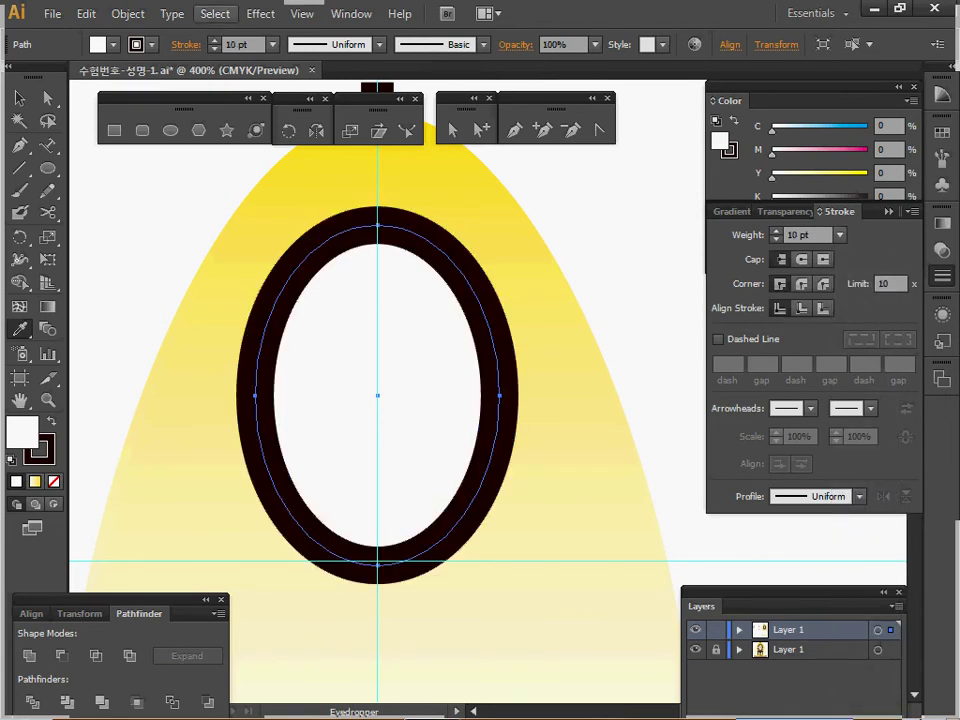
{"action": "left_click", "coordinate": [128, 13]}
{"action": "mouse_move", "coordinate": [190, 395]}
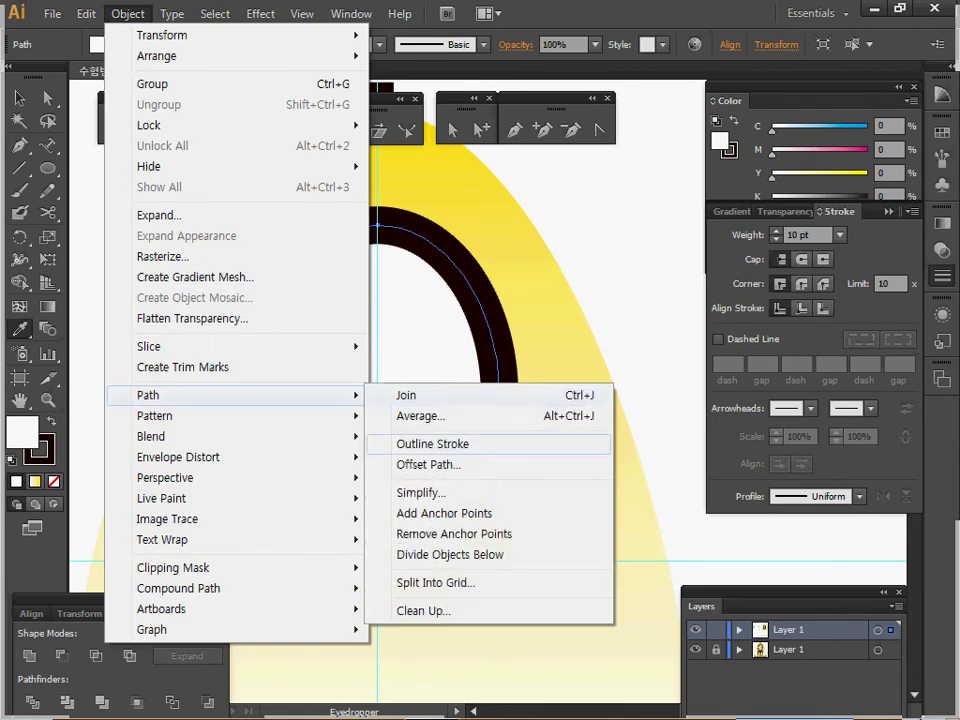
{"action": "left_click", "coordinate": [432, 443]}
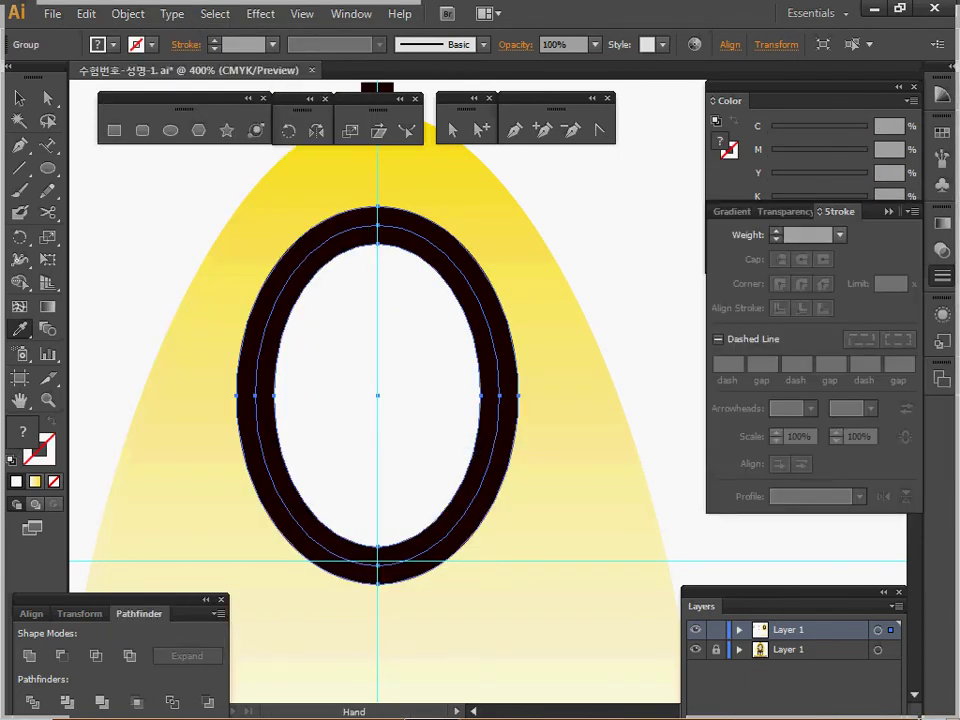
- Select the oval frame, the dome and its dark cap, and align their horizontal centres
{"action": "left_click", "coordinate": [513, 458], "text": "ctrl+alt"}
{"action": "left_click_drag", "start_coordinate": [513, 458], "coordinate": [517, 507]}
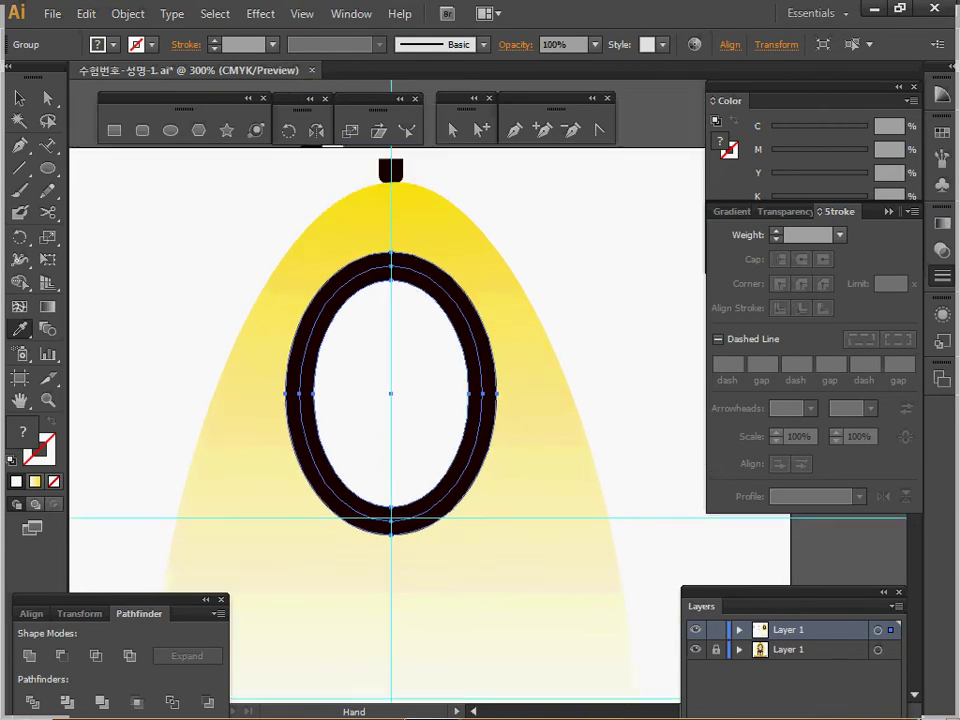
{"action": "left_click", "coordinate": [20, 98]}
{"action": "left_click_drag", "start_coordinate": [302, 176], "coordinate": [396, 211]}
{"action": "left_click", "coordinate": [80, 614]}
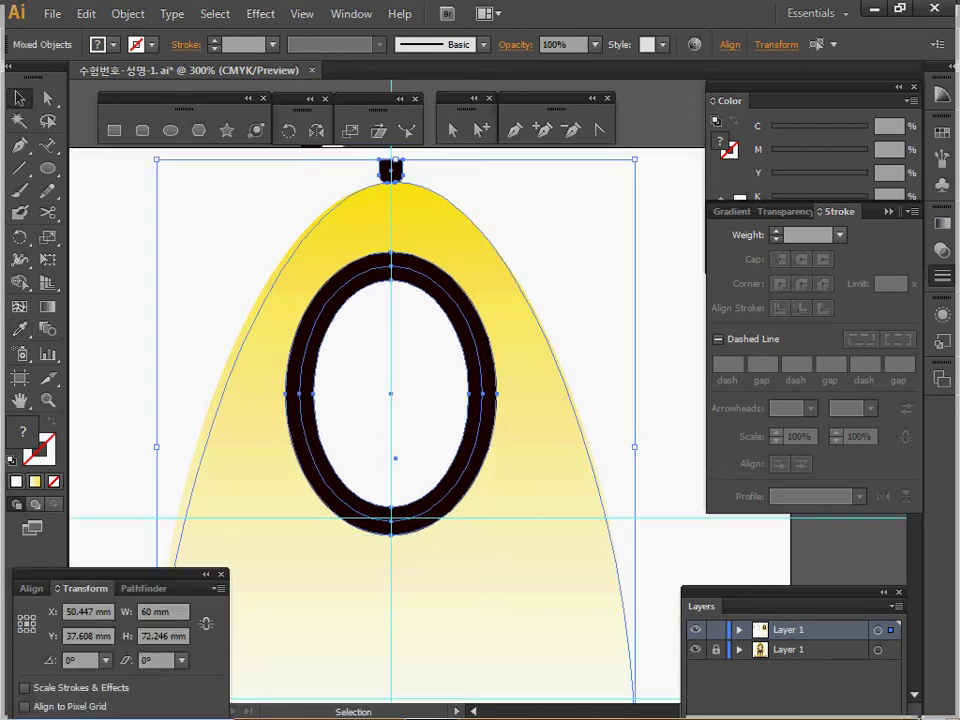
{"action": "left_click", "coordinate": [31, 588]}
{"action": "left_click", "coordinate": [63, 650]}
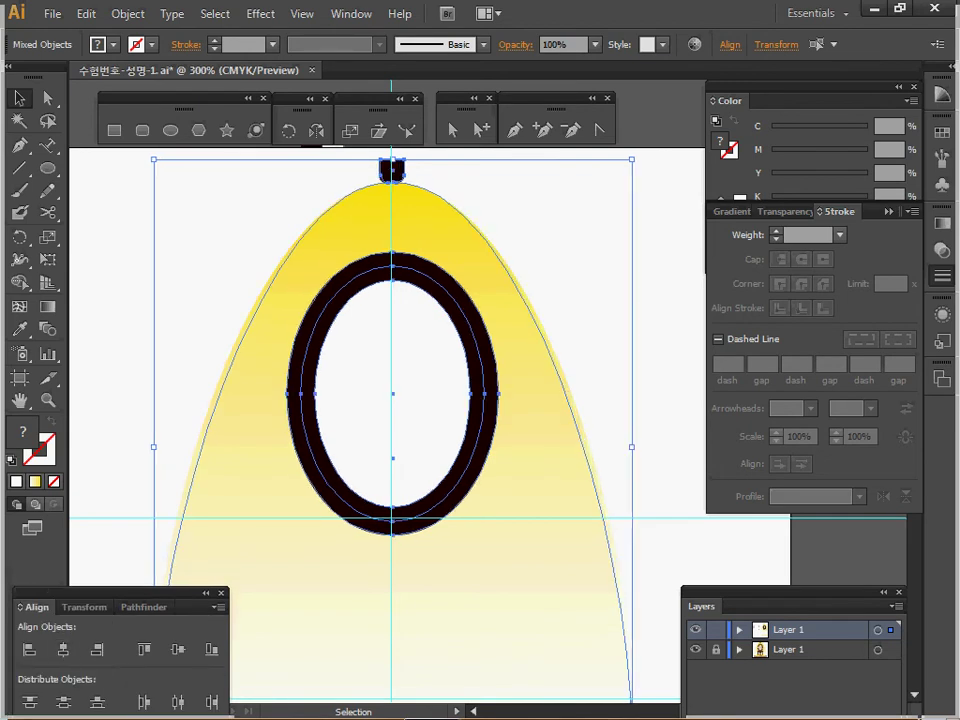
{"action": "key", "text": "ctrl+shift+a"}
- In outline view, move the oval frame up onto the mirror frame of the reference illustration
{"action": "key", "text": "ctrl+y"}
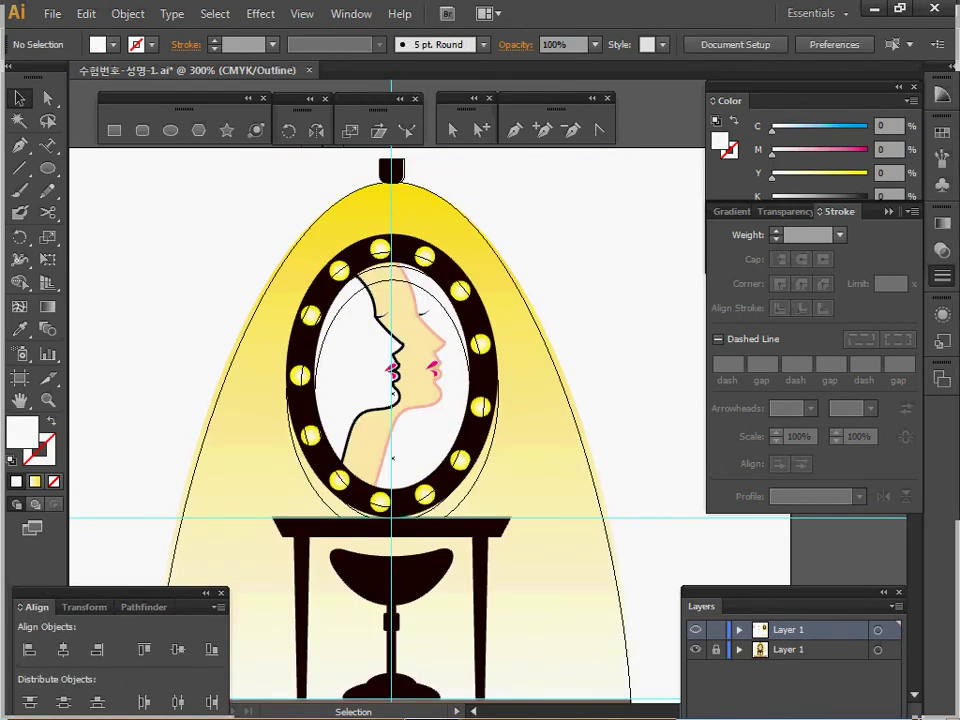
{"action": "left_click_drag", "start_coordinate": [373, 336], "coordinate": [544, 347]}
{"action": "key", "text": "ctrl+shift+a"}
{"action": "left_click_drag", "start_coordinate": [392, 393], "coordinate": [391, 374]}
{"action": "key", "text": "ctrl+shift+a"}
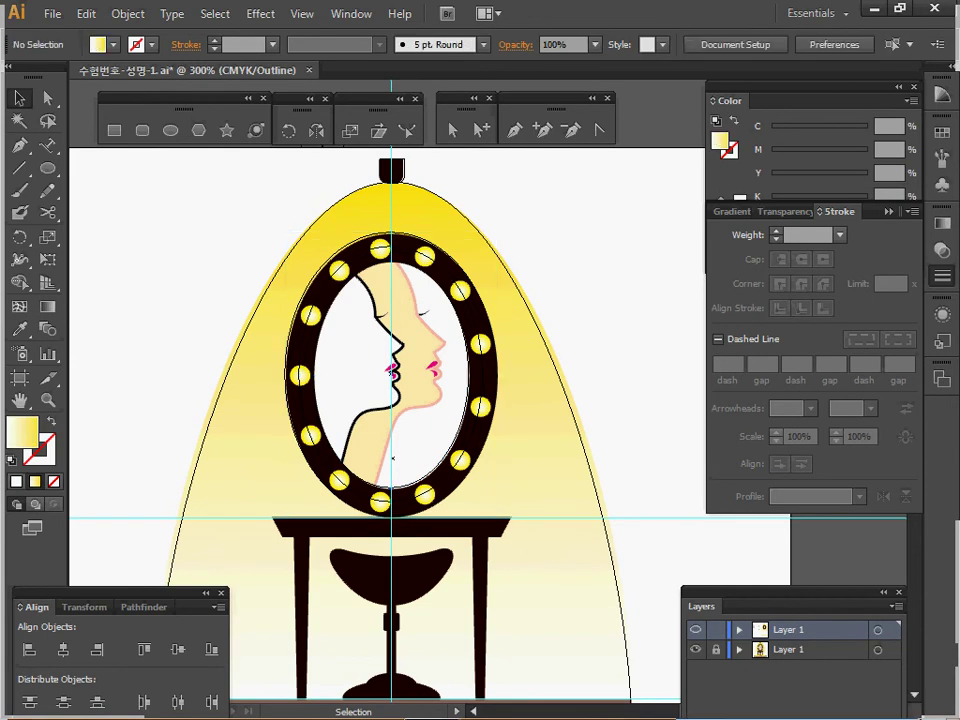
- Return to preview with the reference layer hidden, and save the document
{"action": "key", "text": "ctrl+y"}
{"action": "key", "text": "ctrl+y"}
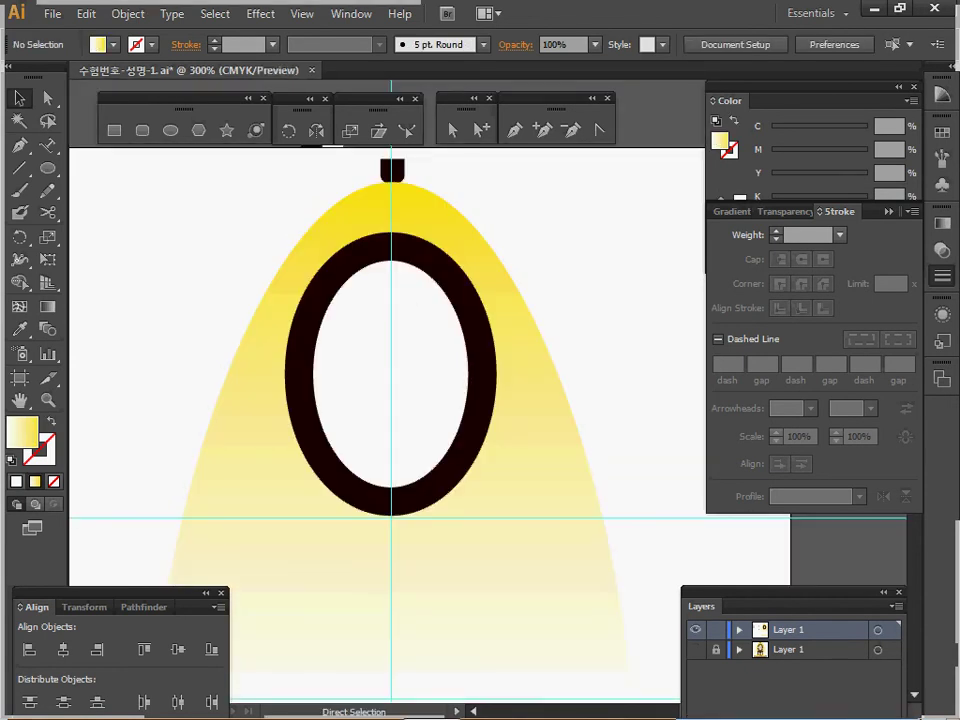
{"action": "key", "text": "ctrl+s"}
- Cut the grouped face artwork beside the artboard to the clipboard
{"action": "left_click_drag", "start_coordinate": [300, 420], "coordinate": [586, 425]}
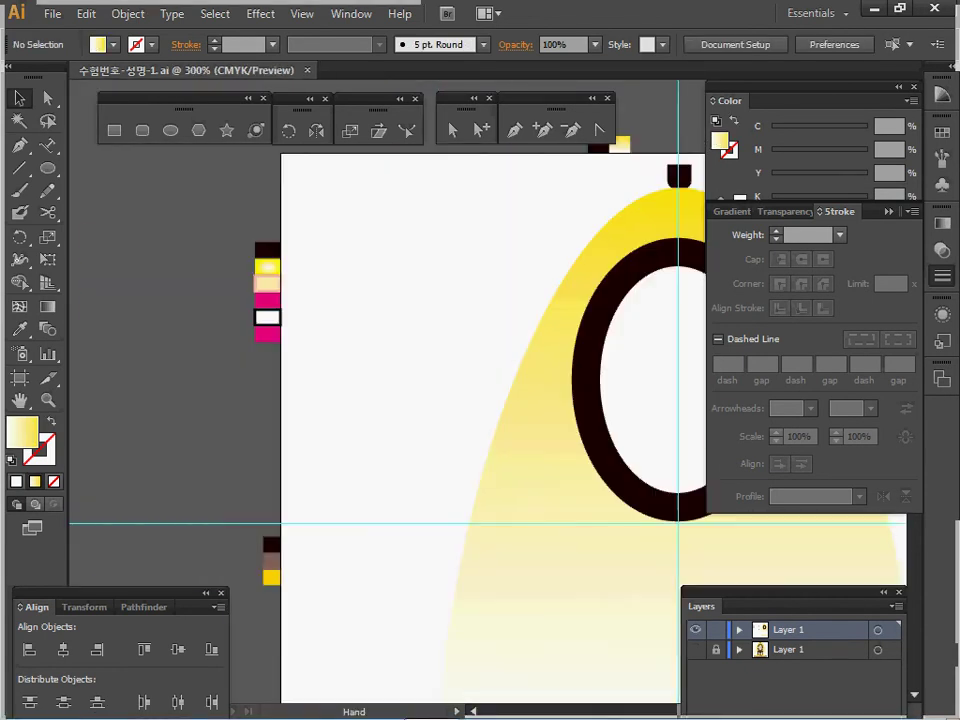
{"action": "left_click", "coordinate": [288, 421], "text": "ctrl+alt"}
{"action": "left_click", "coordinate": [206, 345]}
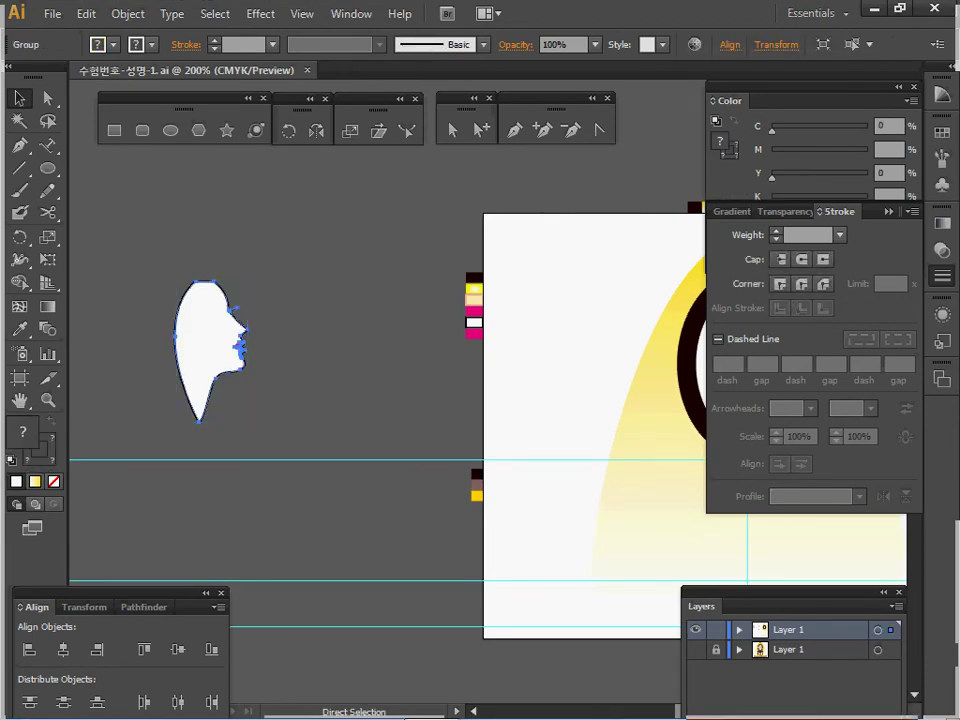
{"action": "key", "text": "ctrl+x"}
- Isolate the white ellipse inside the oval mirror frame's group and select it
{"action": "left_click", "coordinate": [526, 401], "text": "ctrl"}
{"action": "left_click", "coordinate": [558, 398], "text": "ctrl"}
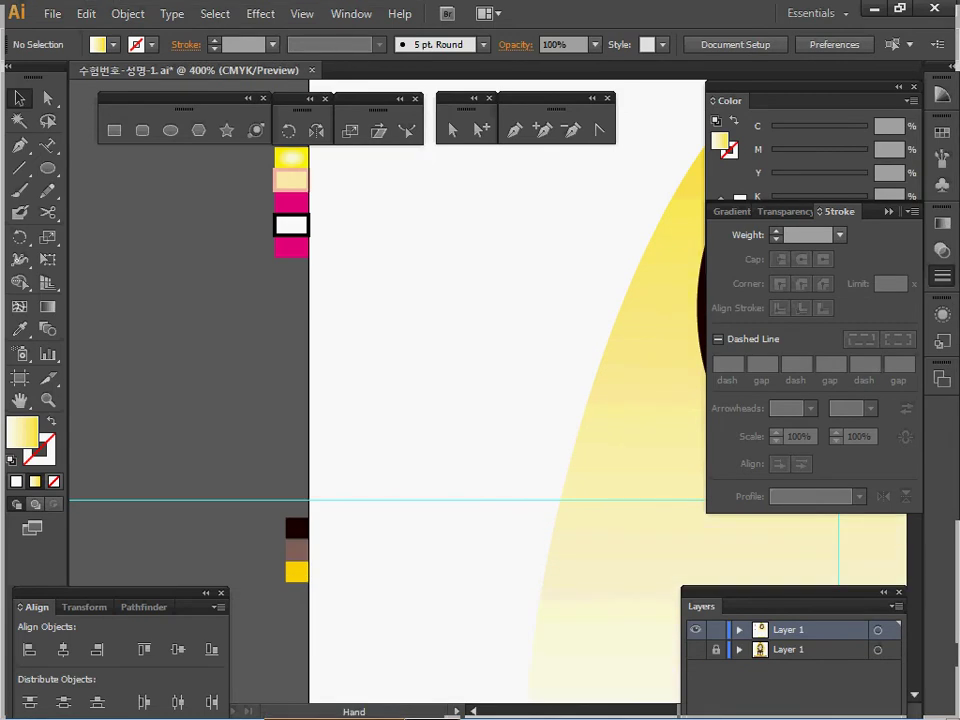
{"action": "left_click_drag", "start_coordinate": [636, 364], "coordinate": [355, 380]}
{"action": "left_click", "coordinate": [434, 345], "text": "ctrl+alt"}
{"action": "left_click_drag", "start_coordinate": [434, 345], "coordinate": [228, 323]}
{"action": "left_click_drag", "start_coordinate": [406, 355], "coordinate": [356, 315]}
{"action": "left_click", "coordinate": [412, 355], "text": "ctrl"}
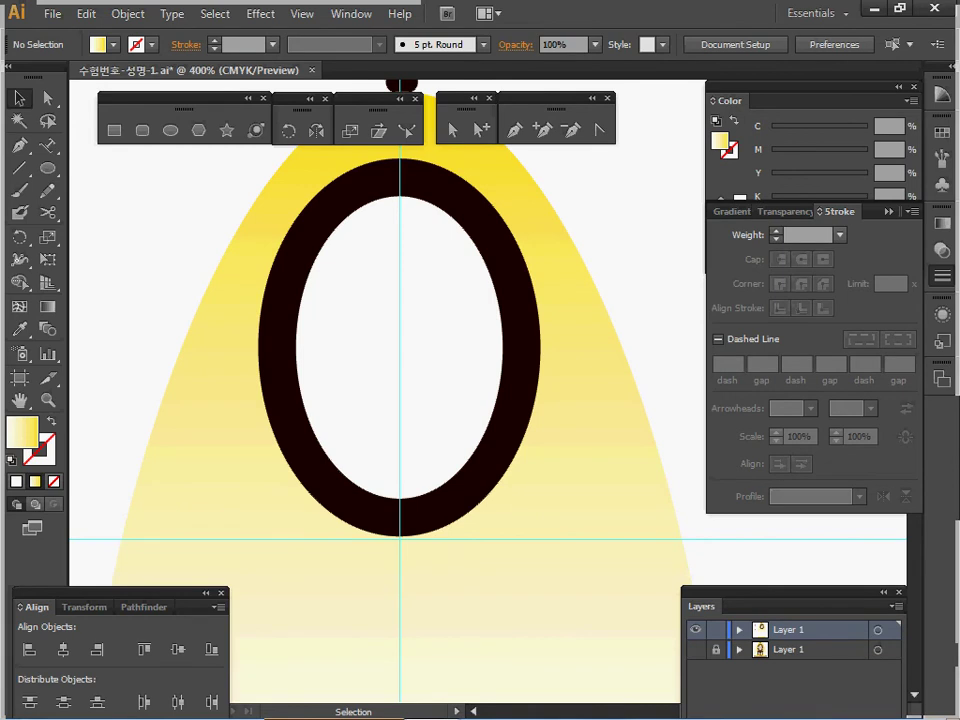
{"action": "double_click", "coordinate": [358, 318]}
{"action": "double_click", "coordinate": [358, 318]}
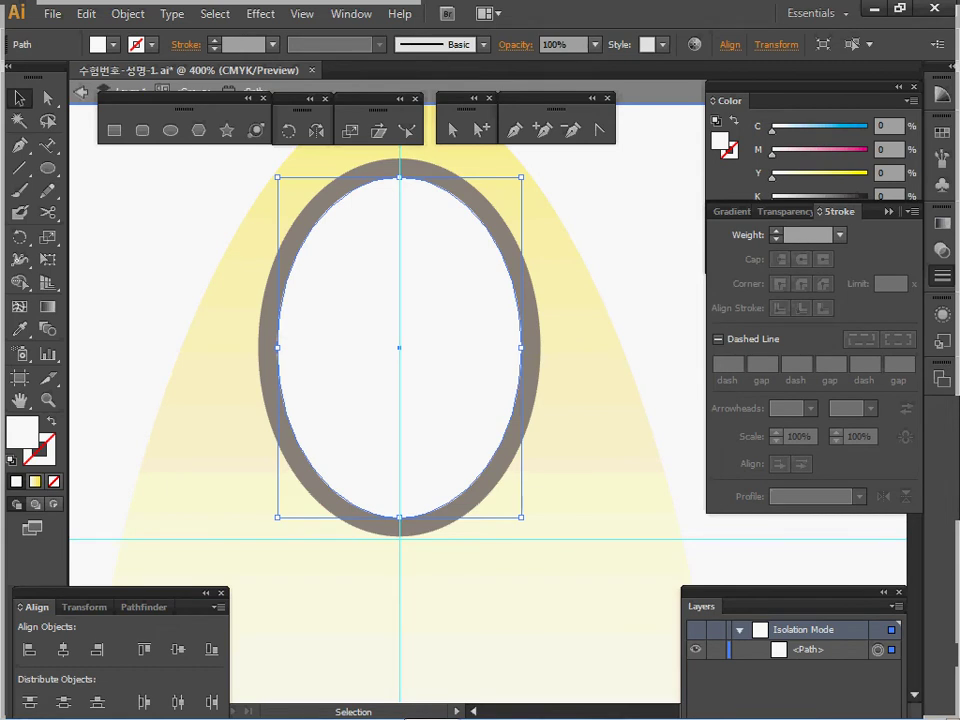
- Paste the face artwork into the mirror's white ellipse, duplicate it to the left, and shift both faces slightly left
{"action": "key", "text": "ctrl+v"}
{"action": "left_click_drag", "start_coordinate": [474, 390], "coordinate": [426, 345]}
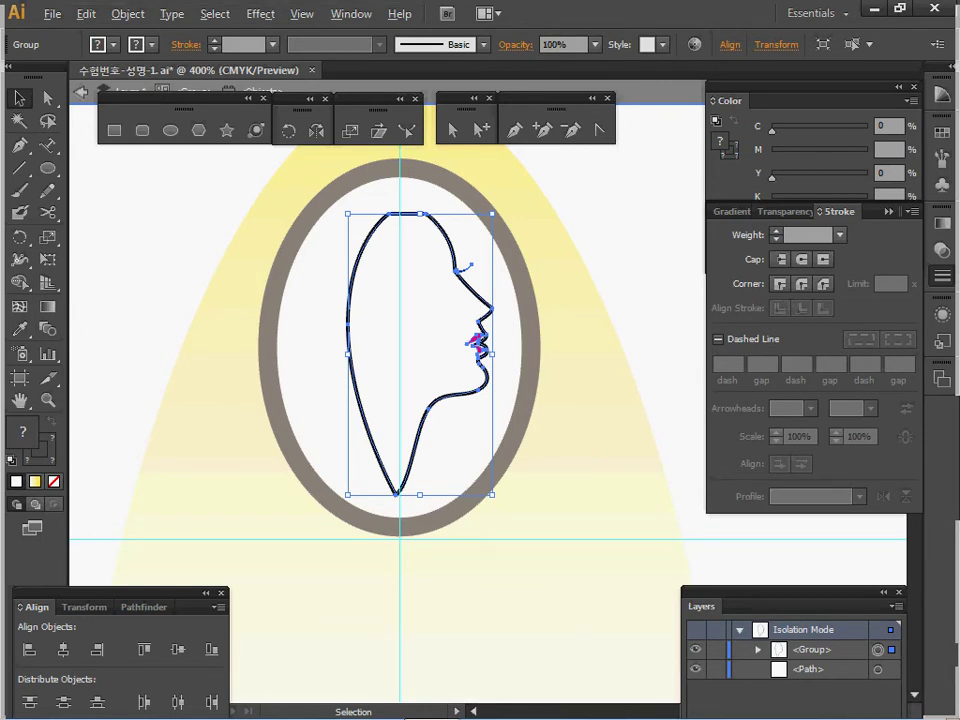
{"action": "left_click_drag", "start_coordinate": [420, 351], "coordinate": [372, 345]}
{"action": "left_click", "coordinate": [452, 352], "text": "shift"}
{"action": "left_click_drag", "start_coordinate": [452, 352], "coordinate": [437, 352]}
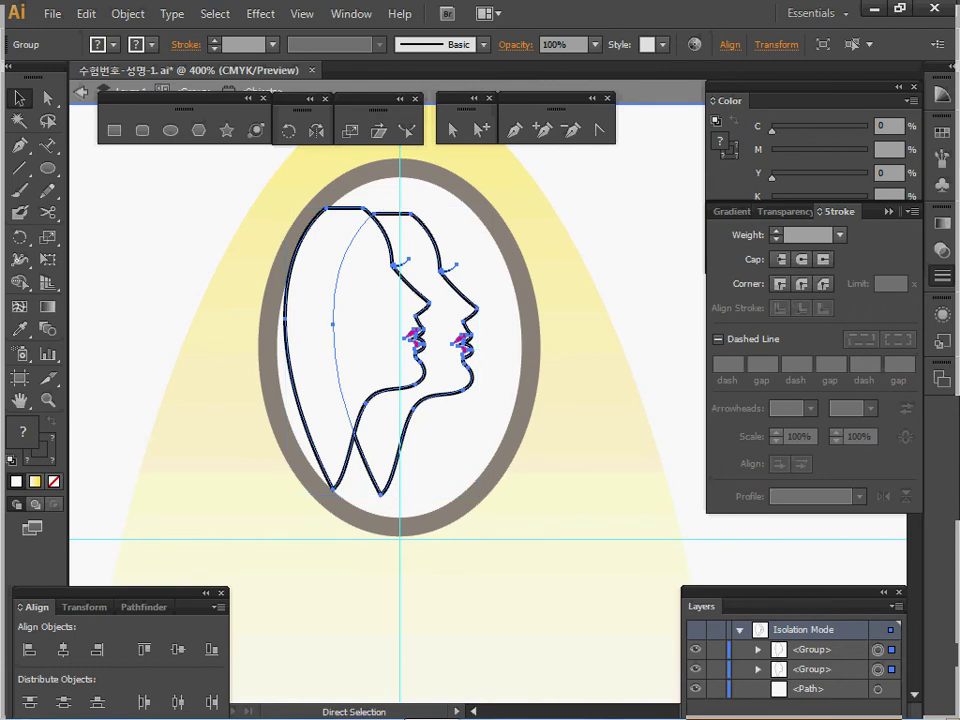
- Reshape the rear face's outline so its head top, neck tip and back curve extend under the oval mirror frame
{"action": "key", "text": "ctrl+y"}
{"action": "left_click", "coordinate": [47, 98]}
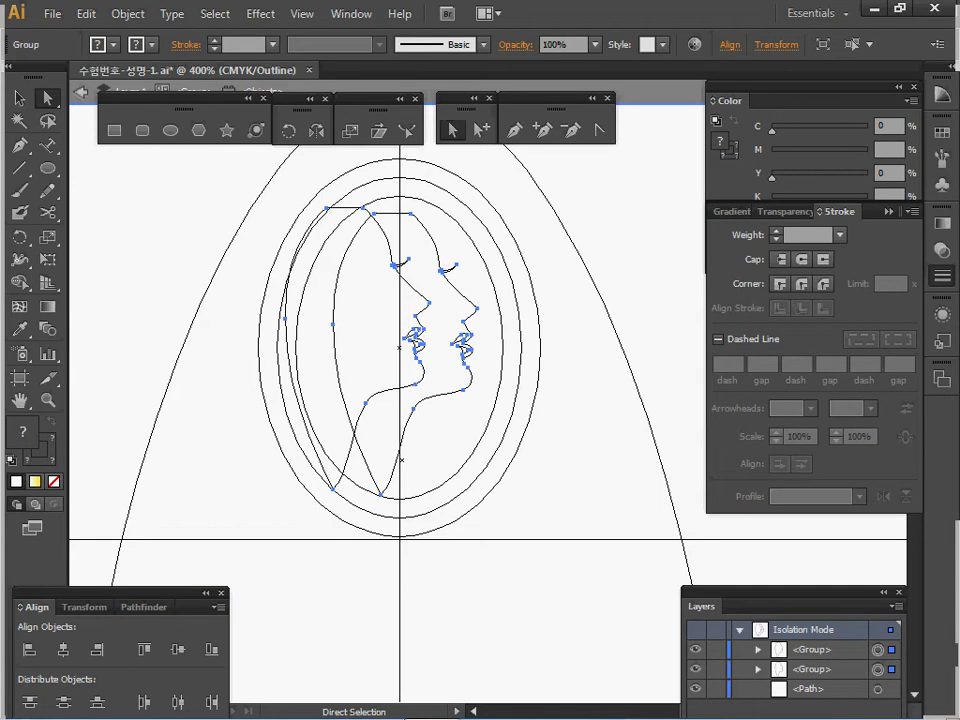
{"action": "key", "text": "ctrl+shift+a"}
{"action": "left_click", "coordinate": [411, 213]}
{"action": "left_click_drag", "start_coordinate": [411, 213], "coordinate": [354, 199]}
{"action": "left_click", "coordinate": [374, 213]}
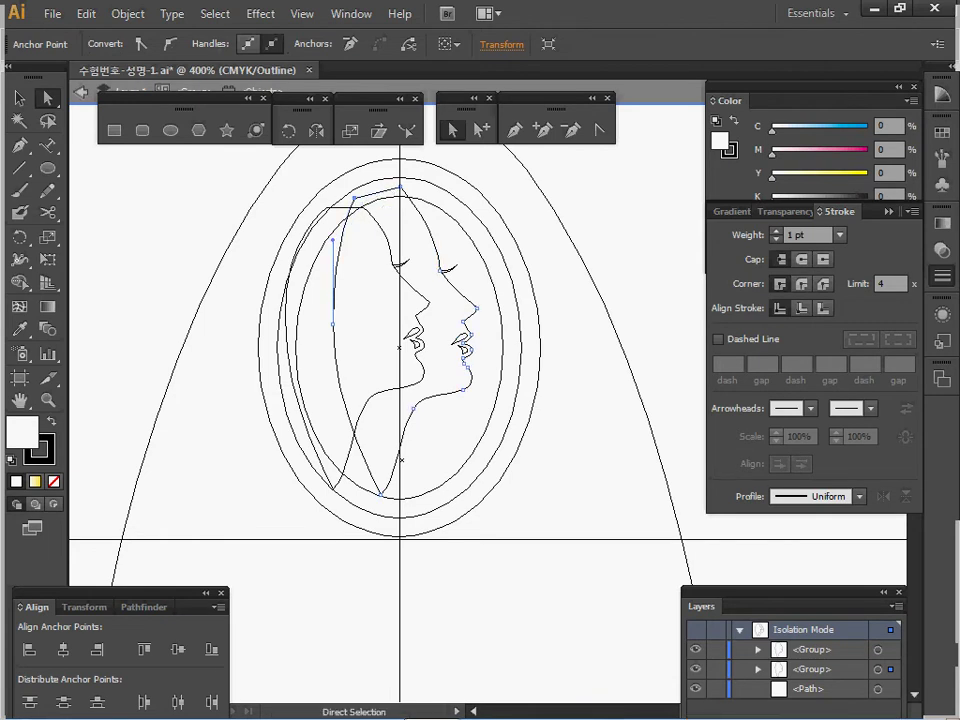
{"action": "left_click_drag", "start_coordinate": [381, 494], "coordinate": [365, 516]}
{"action": "left_click_drag", "start_coordinate": [333, 324], "coordinate": [306, 336]}
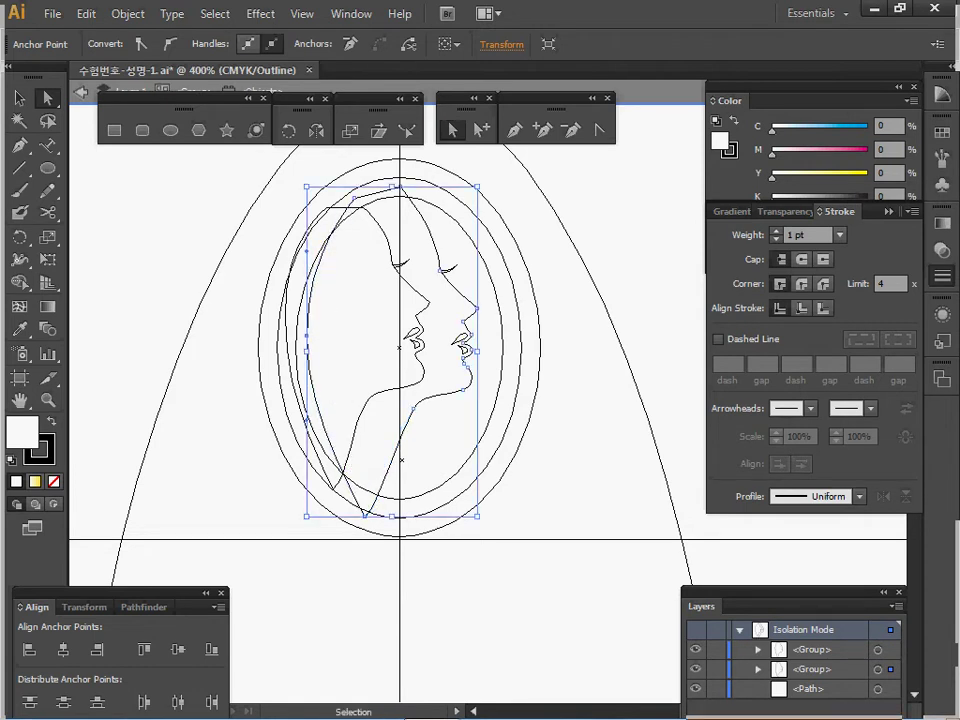
{"action": "key", "text": "ctrl+y"}
{"action": "left_click_drag", "start_coordinate": [354, 198], "coordinate": [398, 176]}
{"action": "left_click_drag", "start_coordinate": [347, 188], "coordinate": [335, 195]}
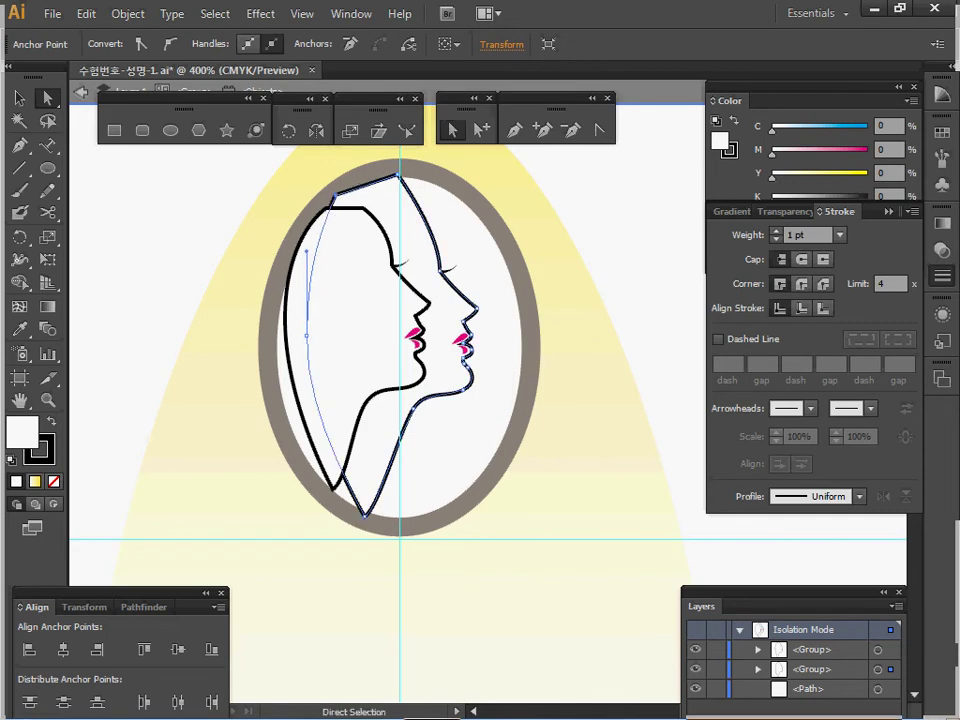
- Bow the back curves of both faces outward toward the frame's left edge and leave isolation mode
{"action": "left_click", "coordinate": [286, 341]}
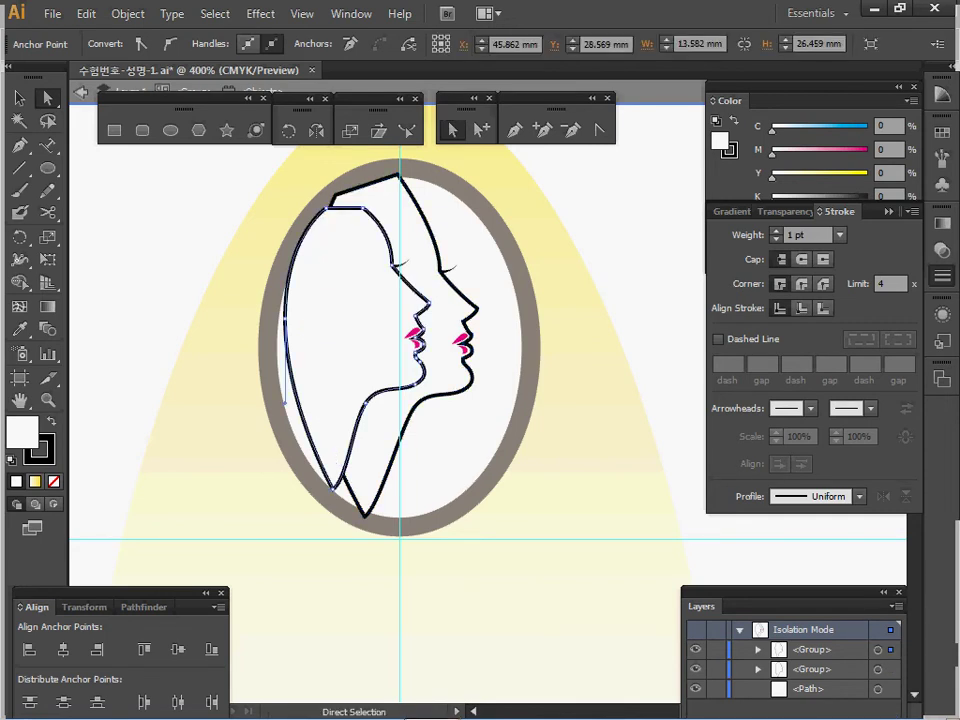
{"action": "left_click", "coordinate": [285, 320]}
{"action": "mouse_move", "coordinate": [285, 320]}
{"action": "left_mouse_down"}
{"action": "mouse_move", "coordinate": [275, 339]}
{"action": "mouse_move", "coordinate": [307, 336]}
{"action": "mouse_move", "coordinate": [292, 342]}
{"action": "left_mouse_up"}
{"action": "left_click", "coordinate": [352, 495]}
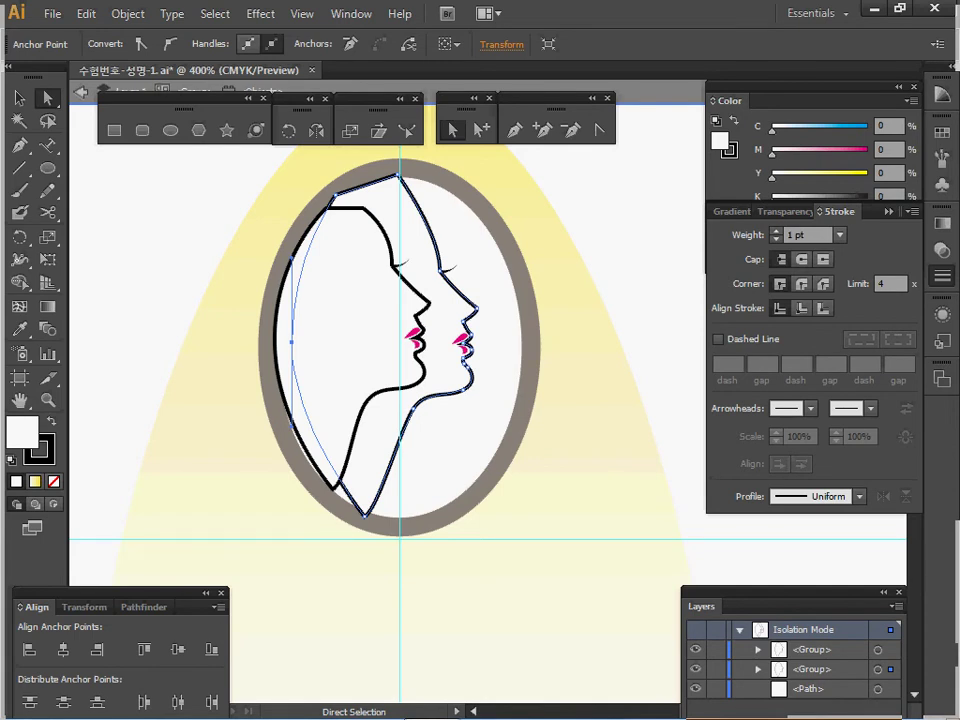
{"action": "left_click", "coordinate": [226, 380]}
{"action": "left_click", "coordinate": [378, 462]}
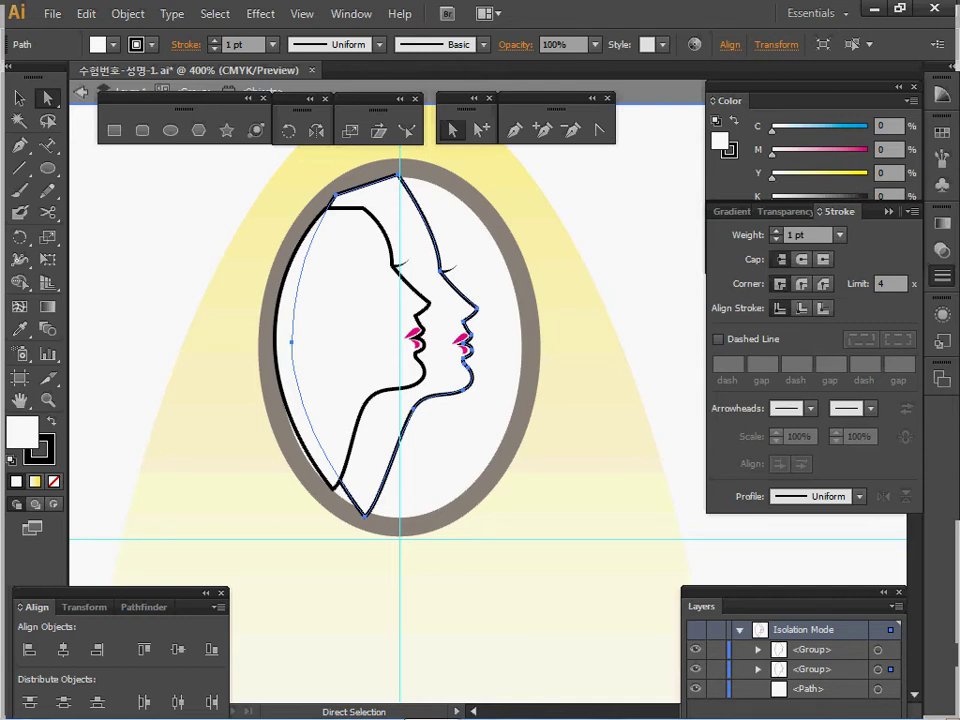
{"action": "key", "text": "Escape"}
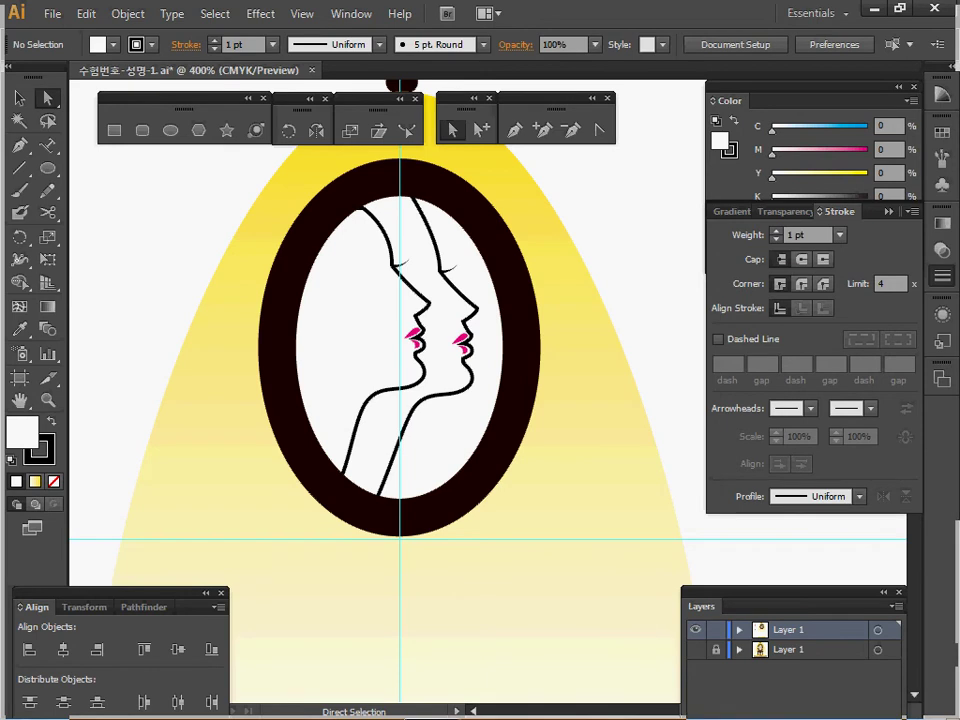
- Show the reference layer in preview and switch the artwork layer above it to outline view
{"action": "key", "text": "space"}
{"action": "left_click_drag", "start_coordinate": [400, 435], "coordinate": [409, 480]}
{"action": "key", "text": "ctrl+y"}
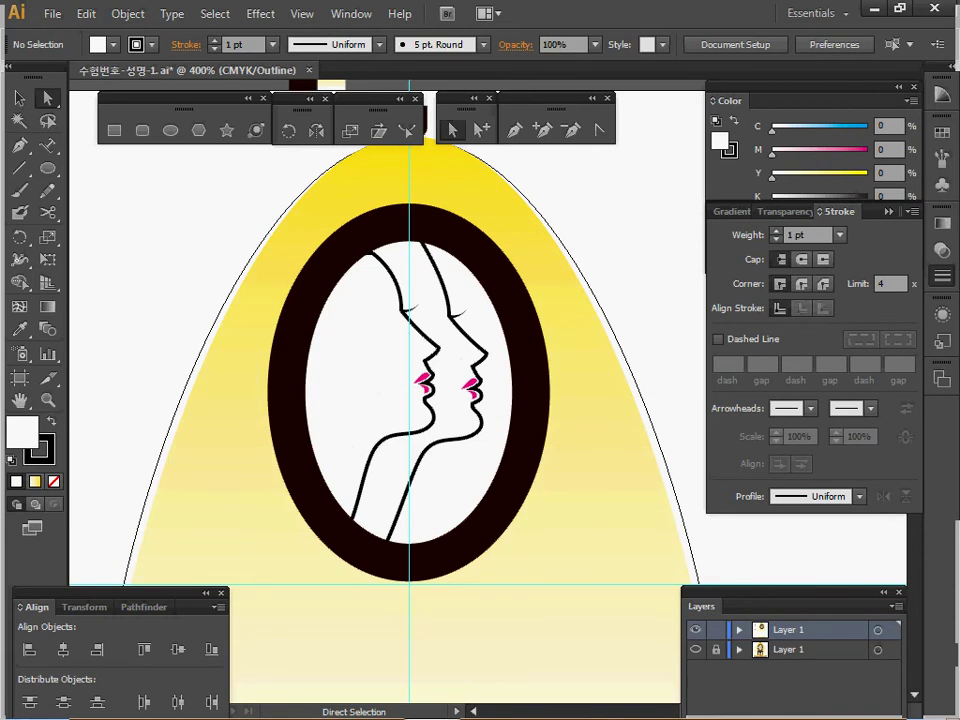
{"action": "left_click", "coordinate": [696, 649]}
{"action": "left_click", "coordinate": [696, 649]}
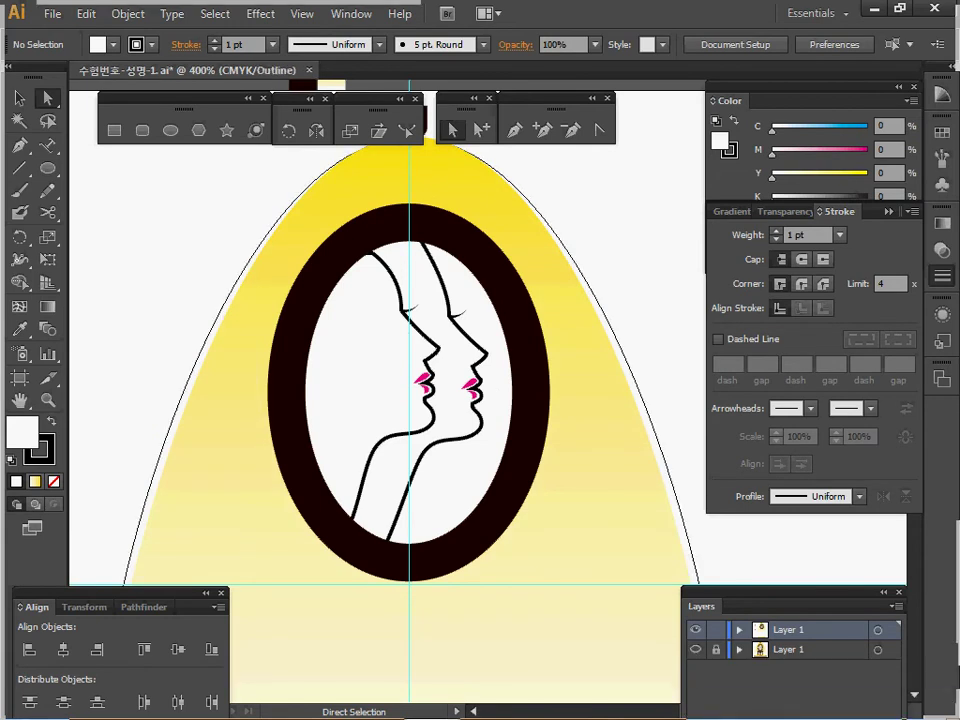
{"action": "left_click", "coordinate": [696, 649], "text": "ctrl"}
{"action": "left_click", "coordinate": [696, 630]}
{"action": "left_click", "coordinate": [696, 630]}
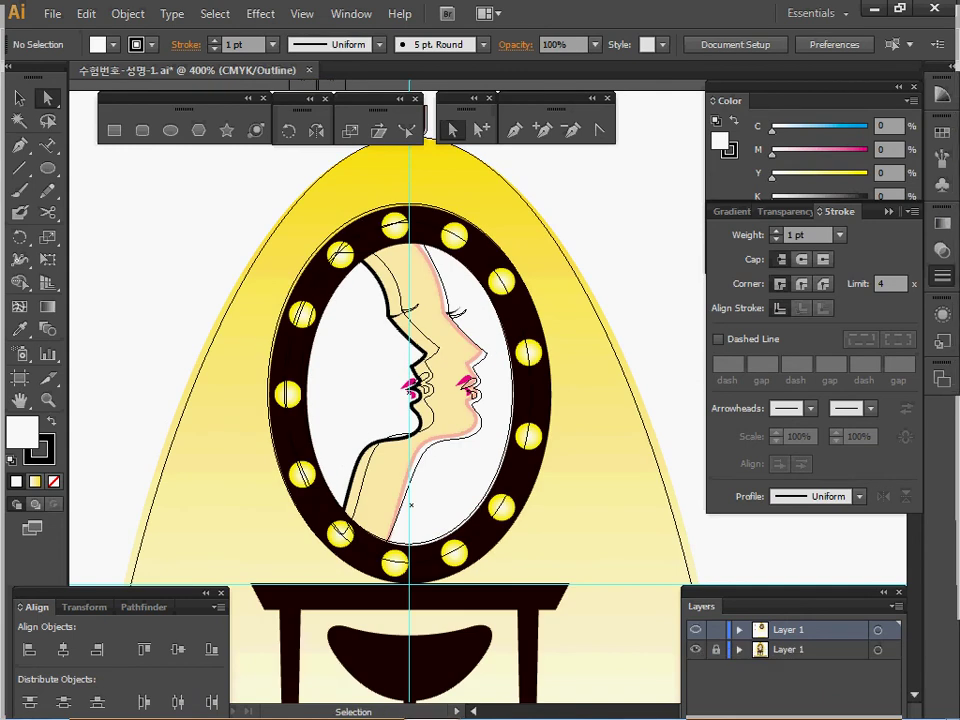
- Apply the reference's skin fill (M 10, Y 40) and pink outline to the rear face, hide the reference in preview, and save
{"action": "left_click", "coordinate": [440, 277]}
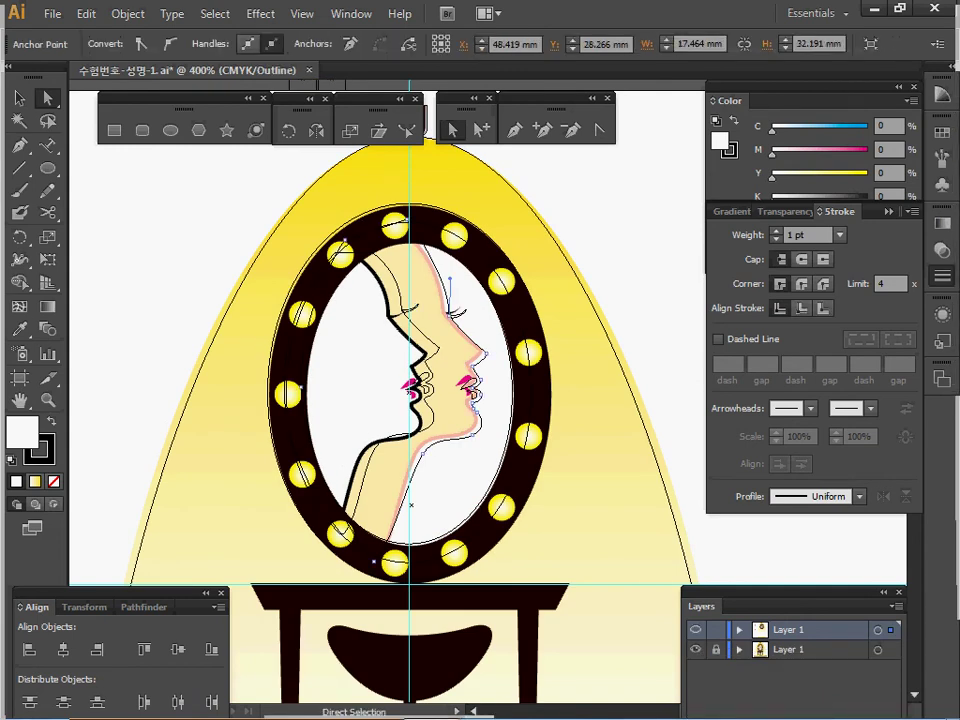
{"action": "key", "text": "i"}
{"action": "left_click", "coordinate": [428, 300]}
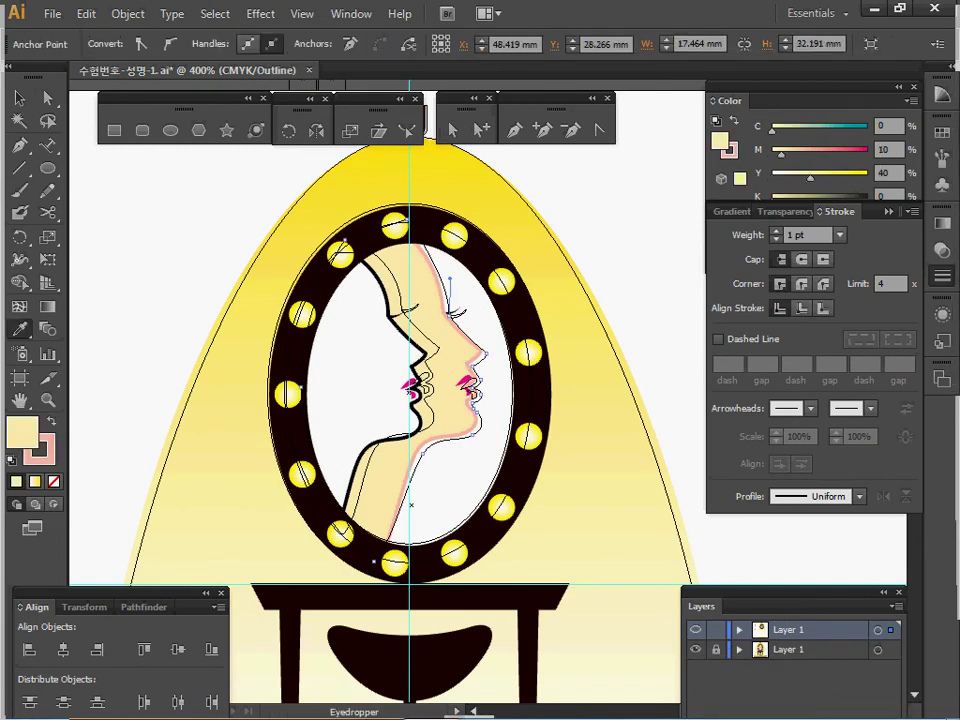
{"action": "left_click", "coordinate": [696, 650]}
{"action": "key", "text": "ctrl+y"}
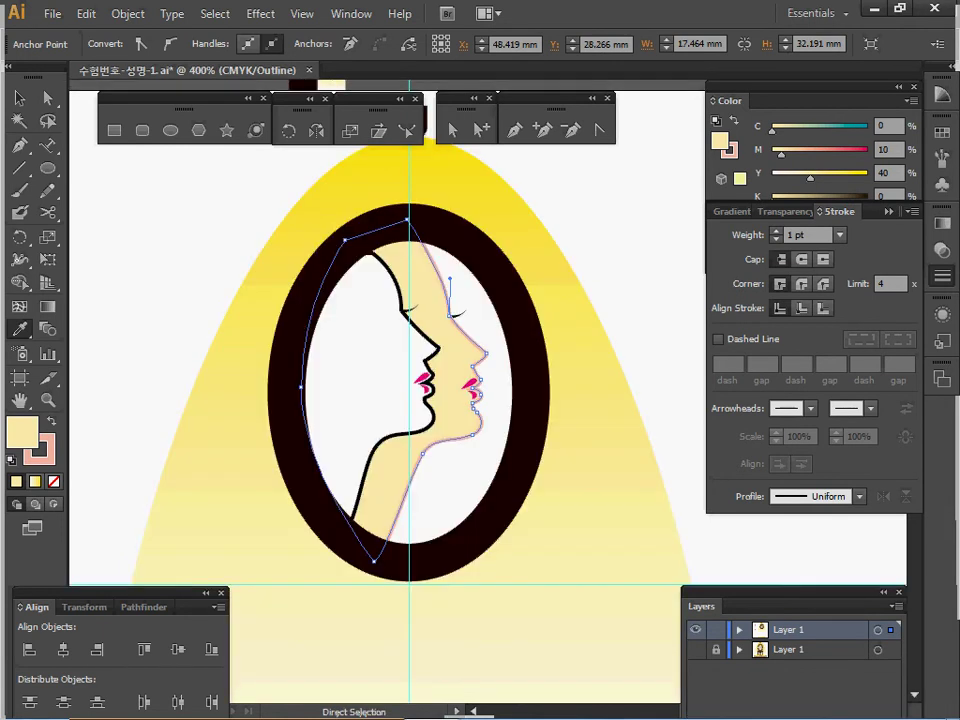
{"action": "key", "text": "ctrl+shift+a"}
{"action": "key", "text": "ctrl+s"}
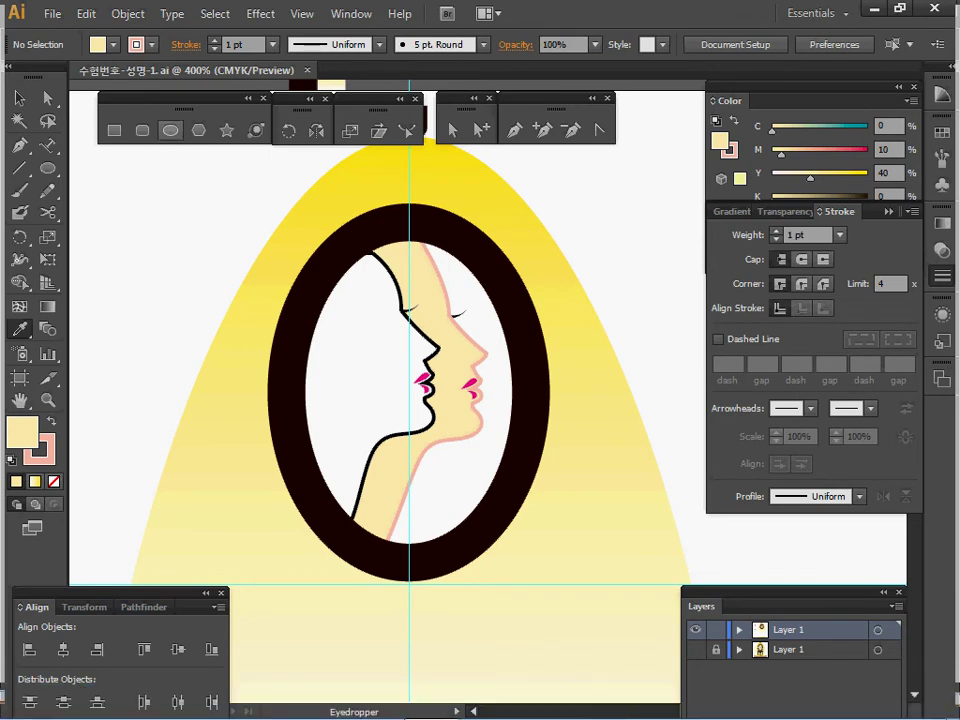
- Draw a 2.5 × 2.5 mm circle outside the mirror frame and remove its stroke
{"action": "key", "text": "l"}
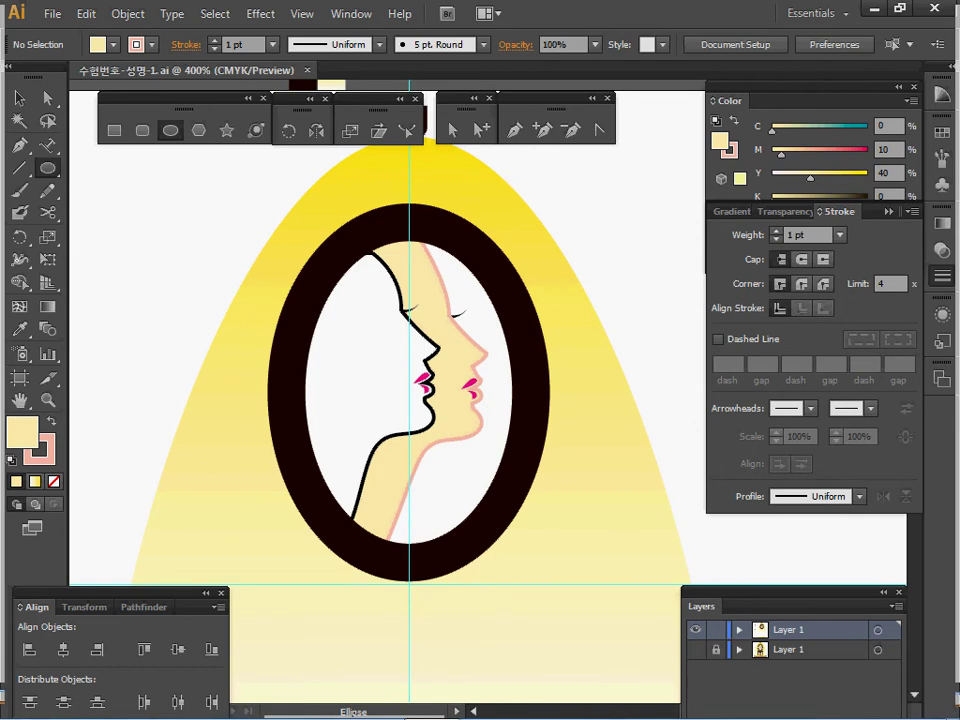
{"action": "left_click", "coordinate": [311, 319]}
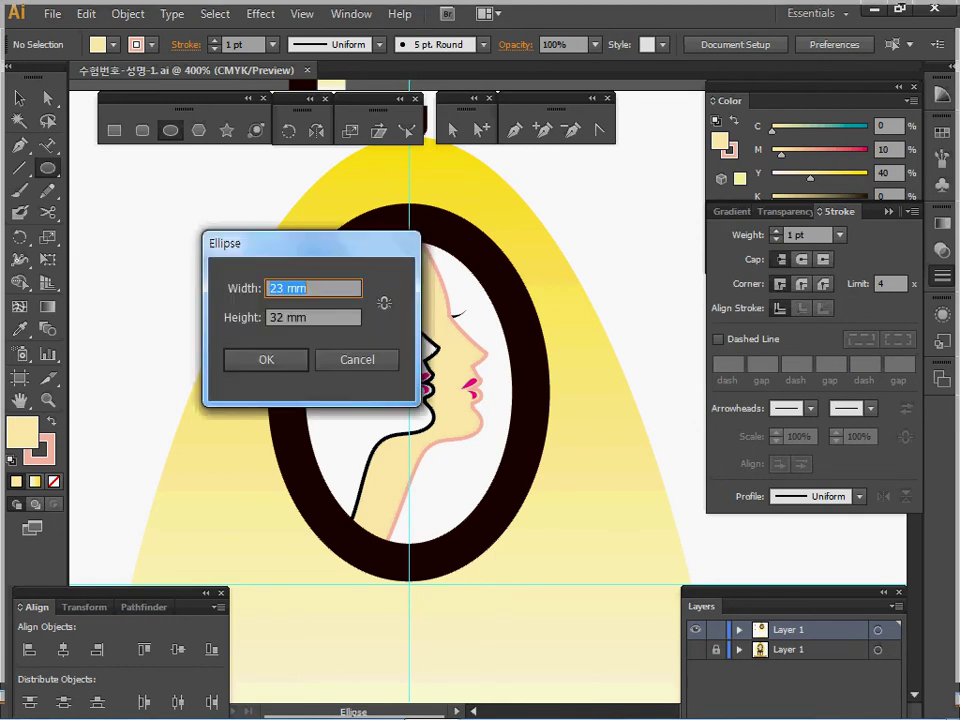
{"action": "type", "text": "2.5"}
{"action": "key", "text": "Tab"}
{"action": "type", "text": "2.5"}
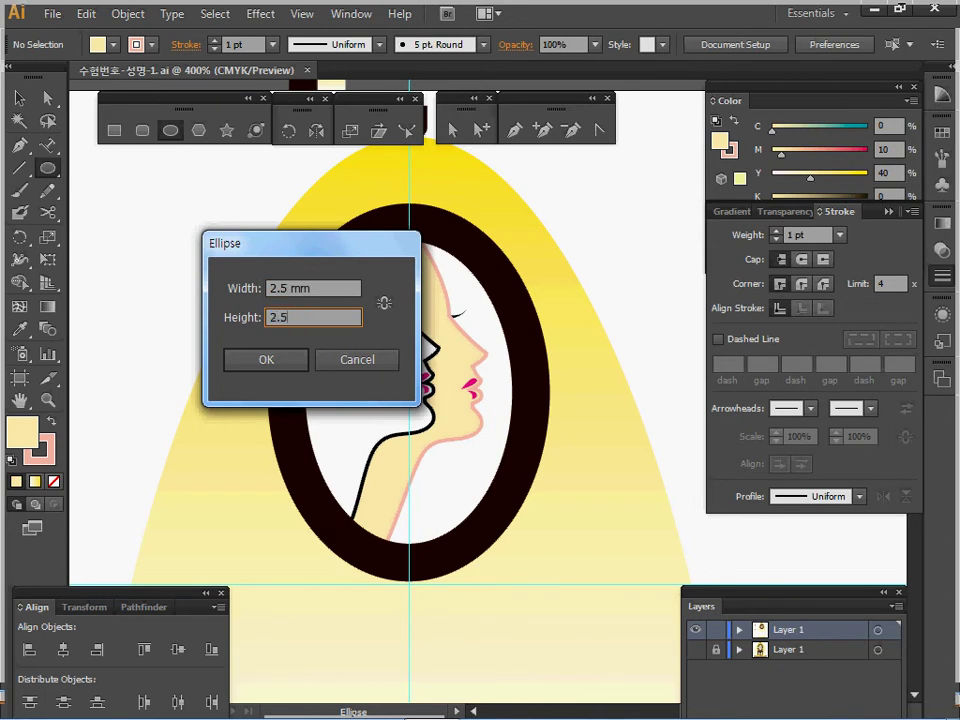
{"action": "key", "text": "Return"}
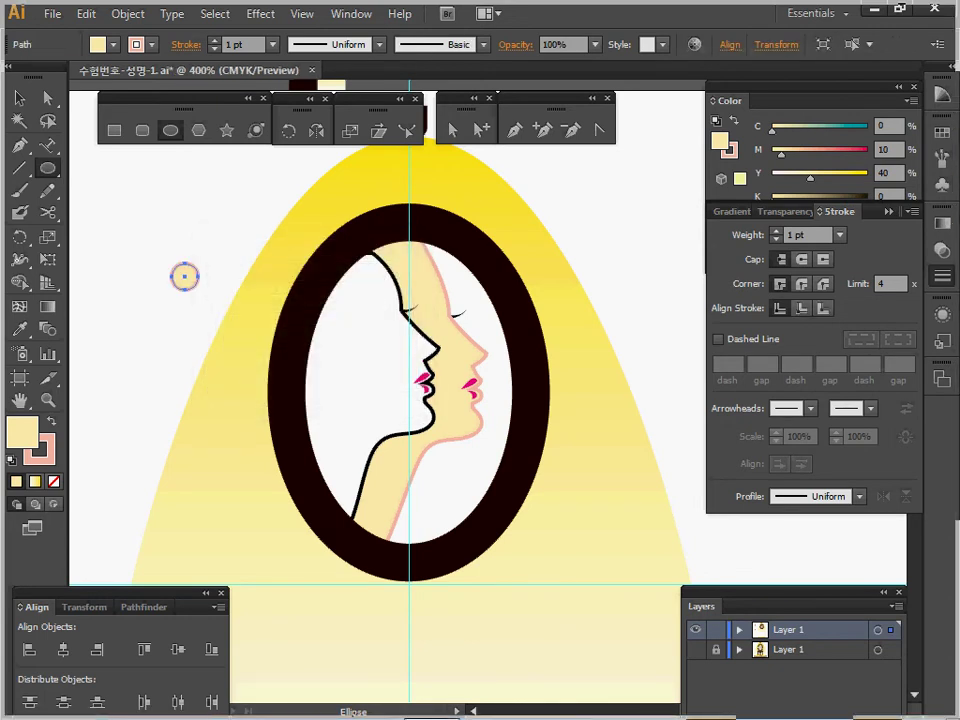
{"action": "left_click", "coordinate": [155, 348], "text": "ctrl"}
{"action": "left_click_drag", "start_coordinate": [533, 285], "coordinate": [200, 319]}
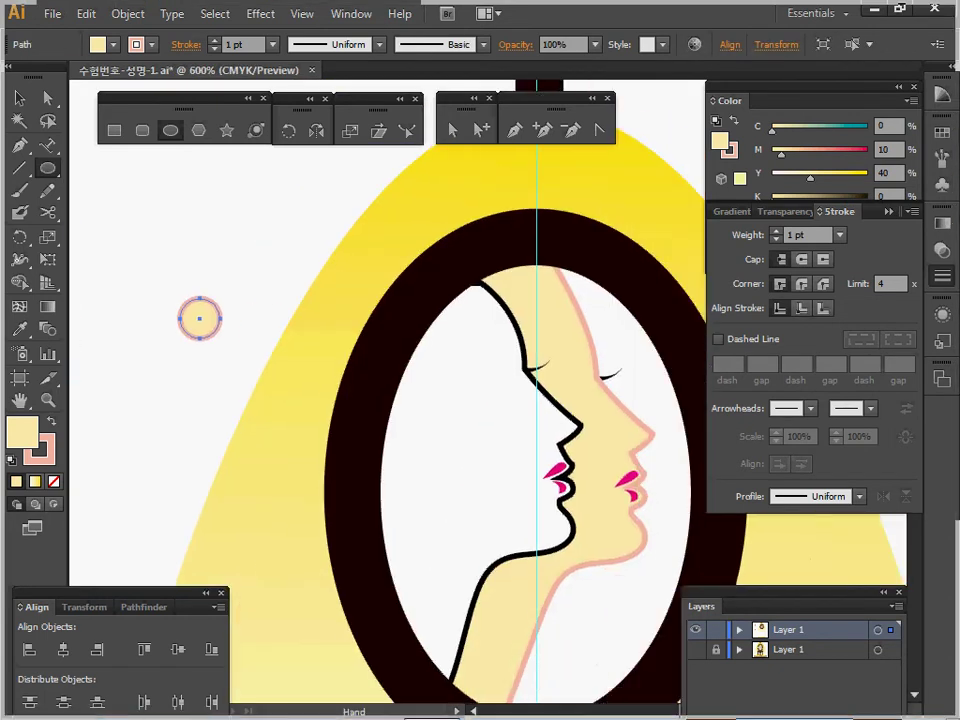
{"action": "left_click", "coordinate": [46, 458]}
{"action": "left_click", "coordinate": [54, 481]}
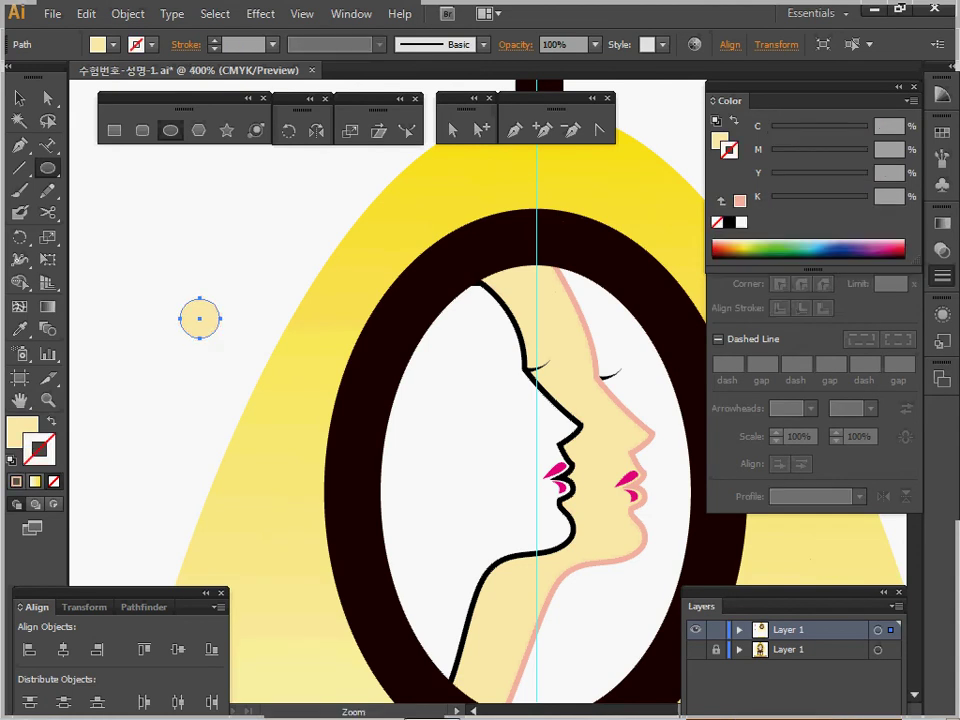
- Fill the small circle with the yellow radial gradient sampled from the colour swatches beside the artboard
{"action": "left_click", "coordinate": [233, 345], "text": "ctrl+alt"}
{"action": "left_click", "coordinate": [233, 345], "text": "ctrl+alt"}
{"action": "left_click_drag", "start_coordinate": [663, 412], "coordinate": [363, 350]}
{"action": "key", "text": "i"}
{"action": "left_click", "coordinate": [121, 325]}
{"action": "left_click", "coordinate": [387, 376], "text": "ctrl"}
{"action": "left_click", "coordinate": [450, 380], "text": "ctrl"}
{"action": "left_click", "coordinate": [450, 380], "text": "ctrl"}
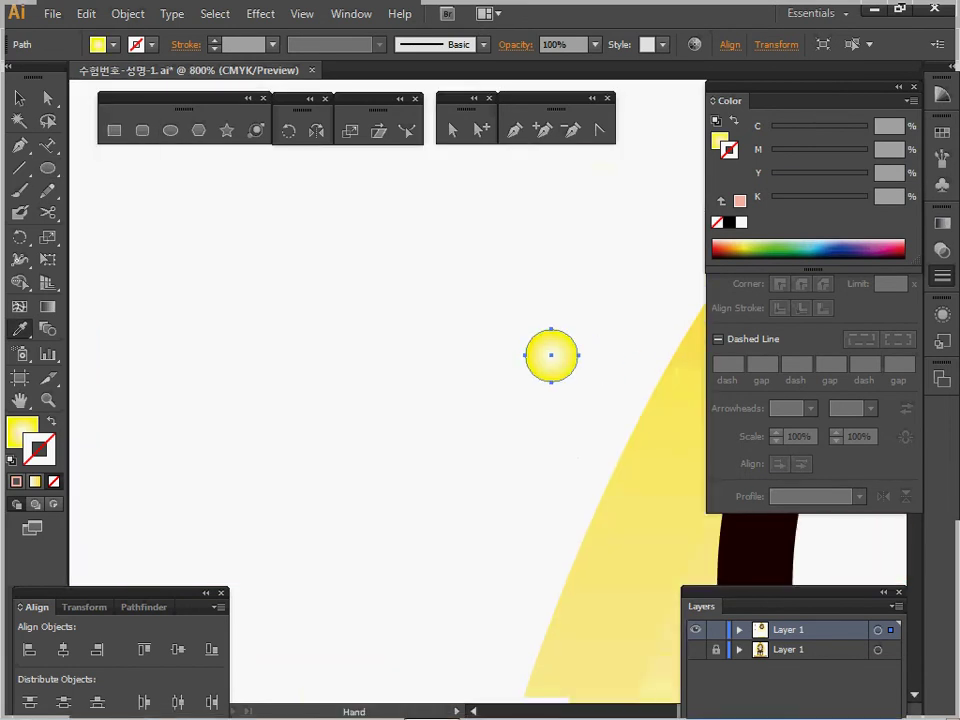
- Examine the colour values of both stops in the small circle's radial gradient
{"action": "left_click_drag", "start_coordinate": [551, 356], "coordinate": [281, 310]}
{"action": "left_click", "coordinate": [342, 335], "text": "ctrl"}
{"action": "left_click_drag", "start_coordinate": [345, 336], "coordinate": [226, 314]}
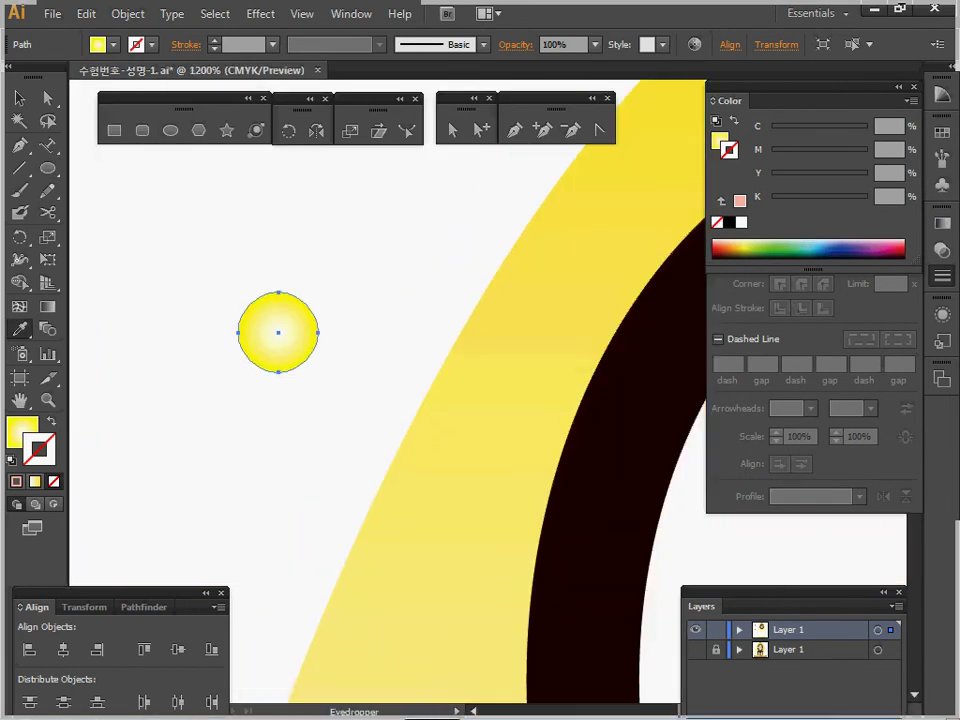
{"action": "left_click", "coordinate": [942, 275]}
{"action": "left_click", "coordinate": [942, 275]}
{"action": "left_click", "coordinate": [942, 275]}
{"action": "left_click", "coordinate": [942, 275]}
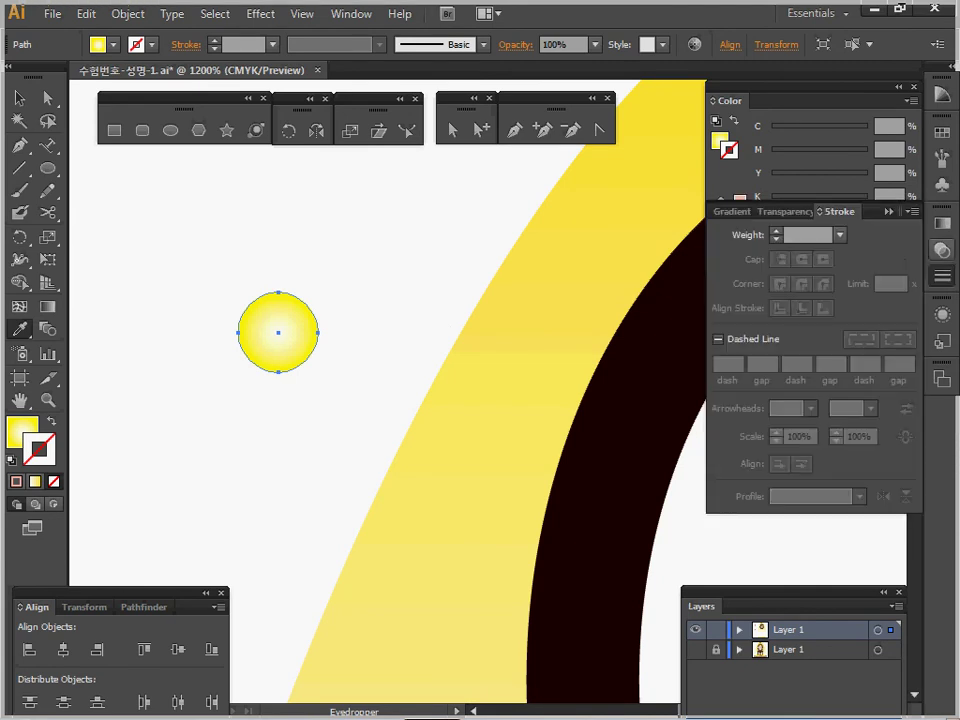
{"action": "left_click", "coordinate": [942, 275]}
{"action": "left_click", "coordinate": [942, 223]}
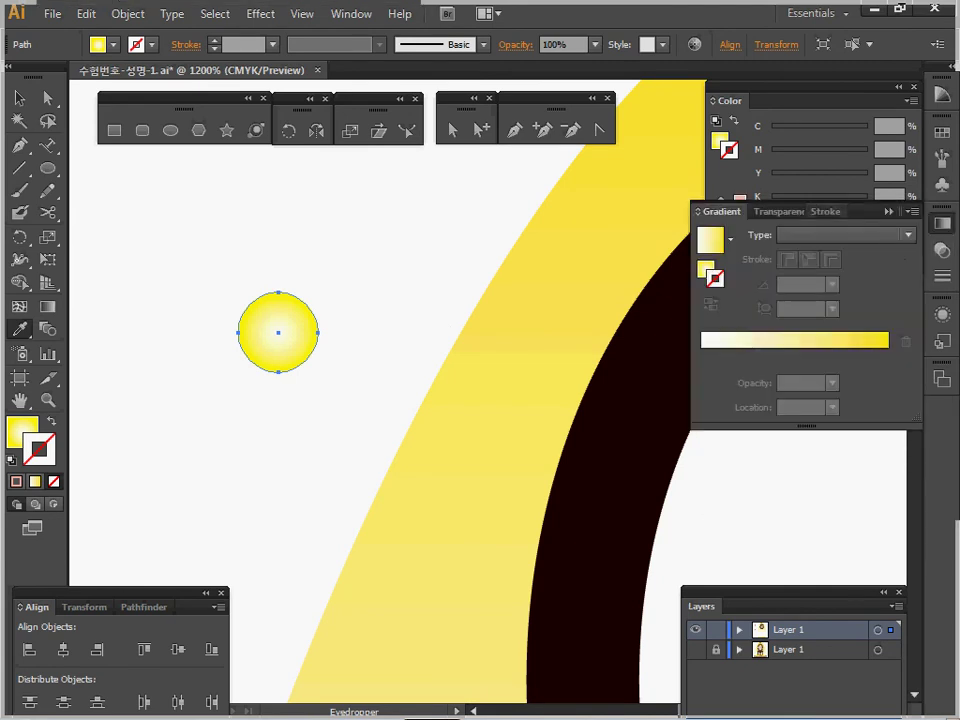
{"action": "left_click", "coordinate": [706, 269]}
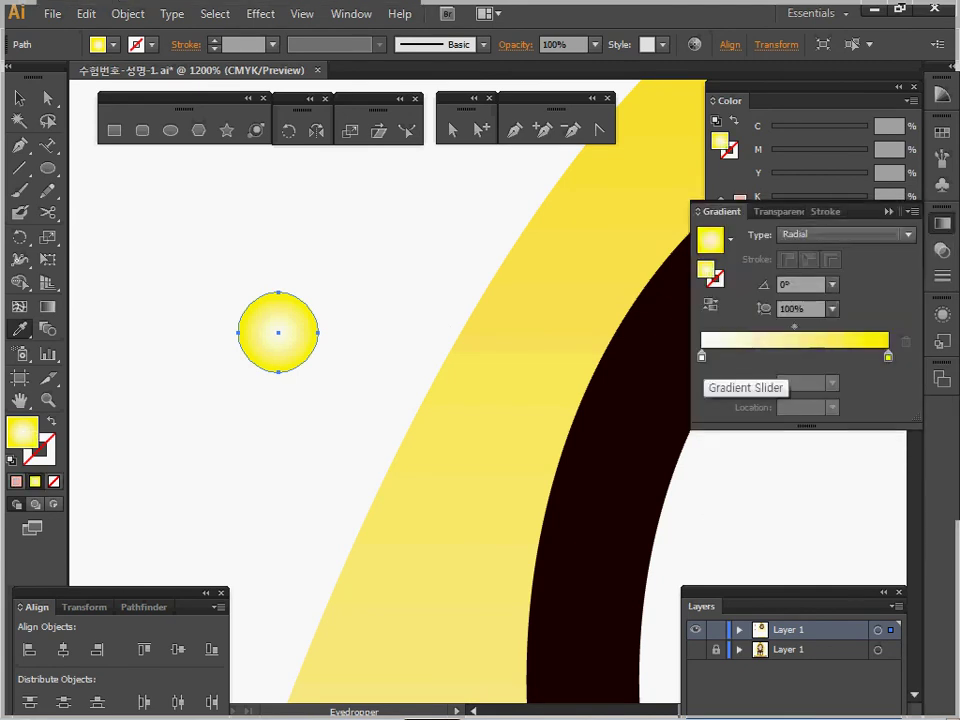
{"action": "left_click", "coordinate": [702, 356]}
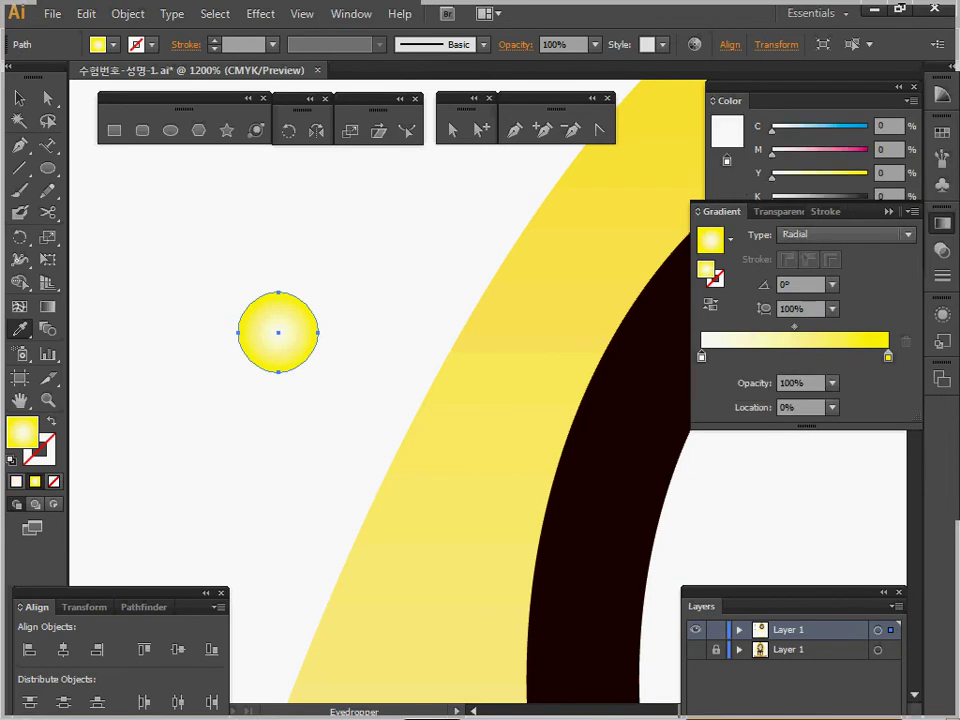
{"action": "left_click", "coordinate": [888, 357]}
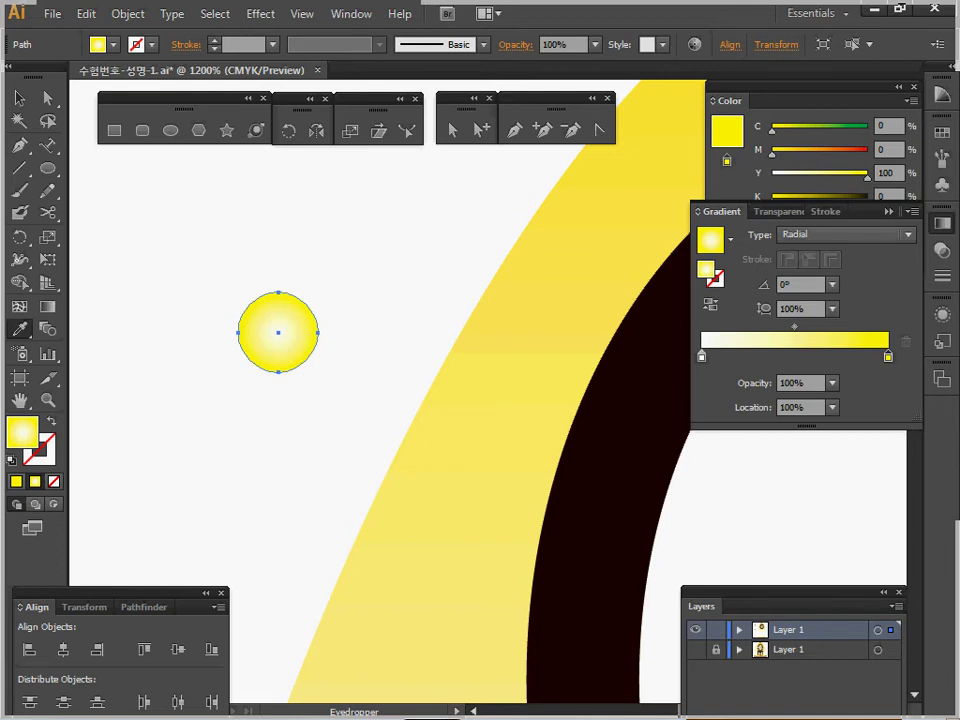
- Move the small yellow gradient circle into the empty area near the artboard's left edge, clear of the mirror illustration
{"action": "left_click", "coordinate": [386, 354], "text": "ctrl+alt"}
{"action": "left_click", "coordinate": [386, 355], "text": "ctrl+alt"}
{"action": "left_click", "coordinate": [386, 355], "text": "ctrl+alt"}
{"action": "left_click_drag", "start_coordinate": [386, 355], "coordinate": [226, 281]}
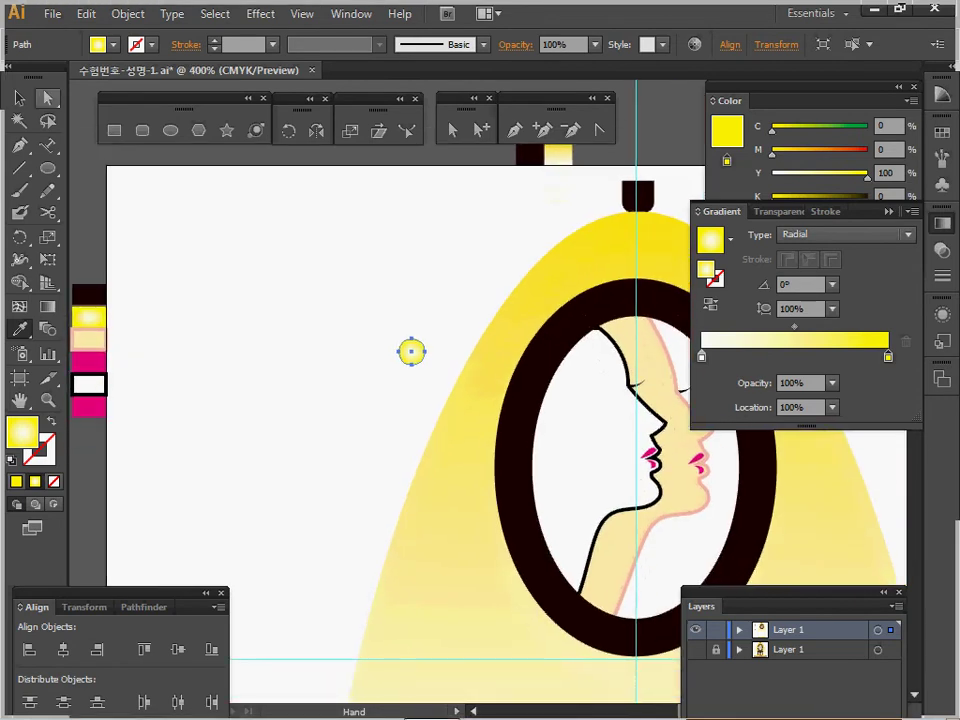
{"action": "left_click", "coordinate": [20, 98]}
{"action": "left_click_drag", "start_coordinate": [412, 352], "coordinate": [206, 335]}
{"action": "key", "text": "ctrl+shift+a"}
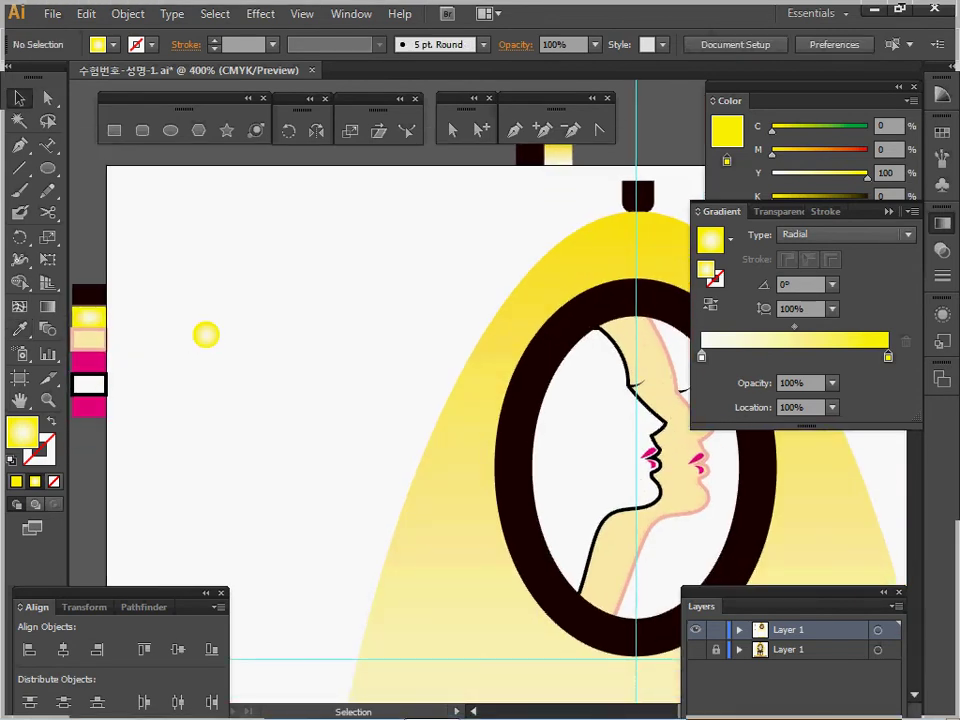
{"action": "left_click", "coordinate": [206, 335]}
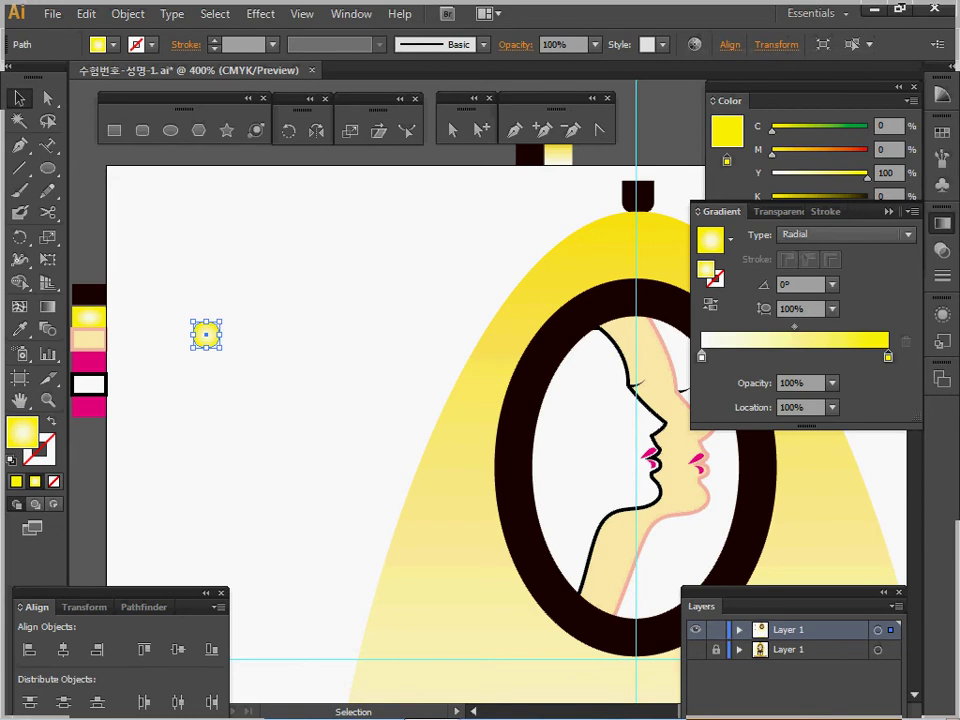
{"action": "left_click_drag", "start_coordinate": [206, 335], "coordinate": [186, 332]}
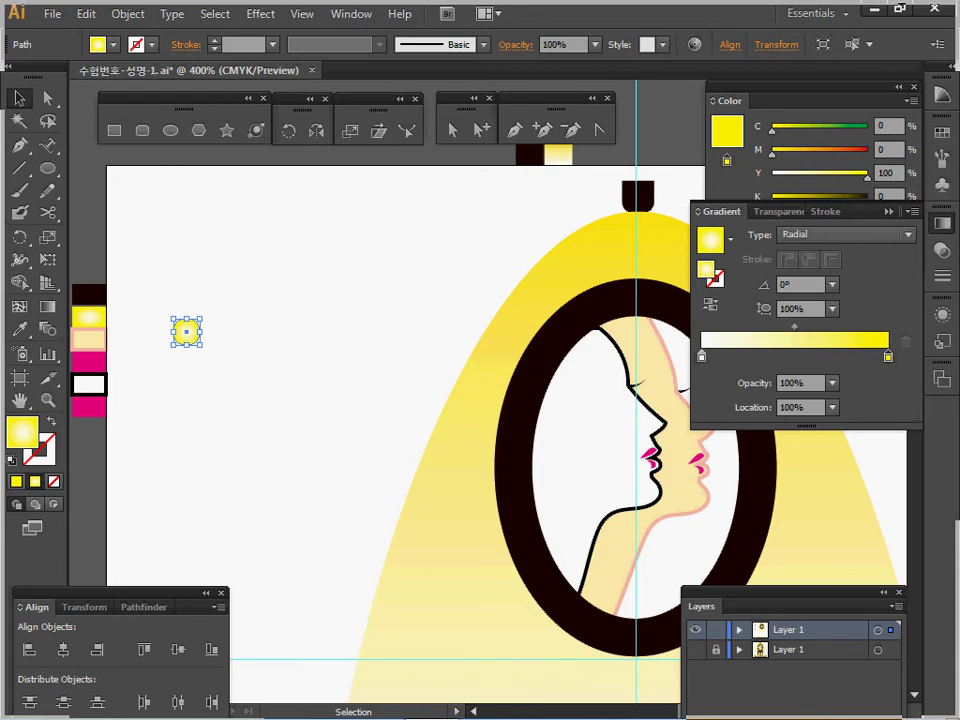
- Copy the small circle horizontally to the right so the pair spans about 21 mm, and make a blend between both circles
{"action": "left_click_drag", "start_coordinate": [186, 332], "coordinate": [386, 331]}
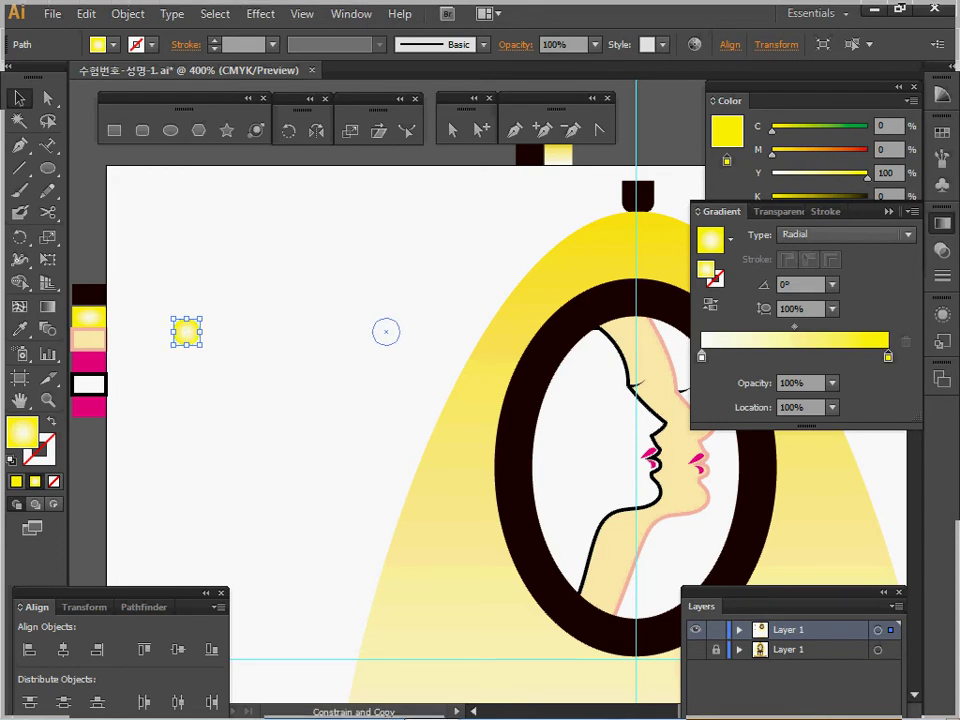
{"action": "left_click_drag", "start_coordinate": [386, 331], "coordinate": [386, 331]}
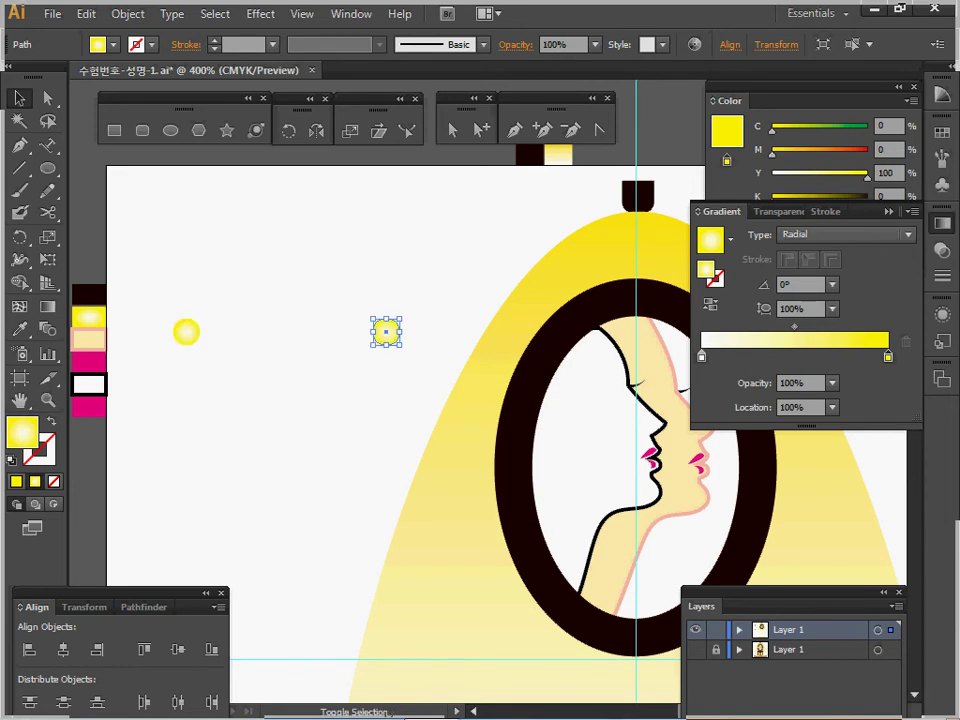
{"action": "left_click_drag", "start_coordinate": [148, 283], "coordinate": [416, 380]}
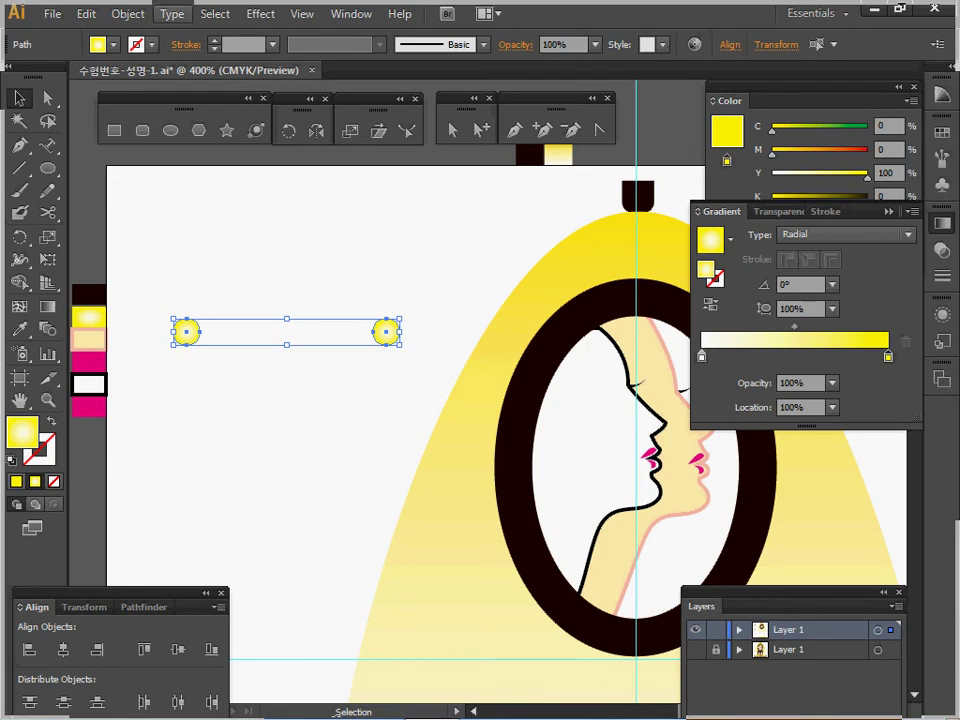
{"action": "left_click", "coordinate": [128, 14]}
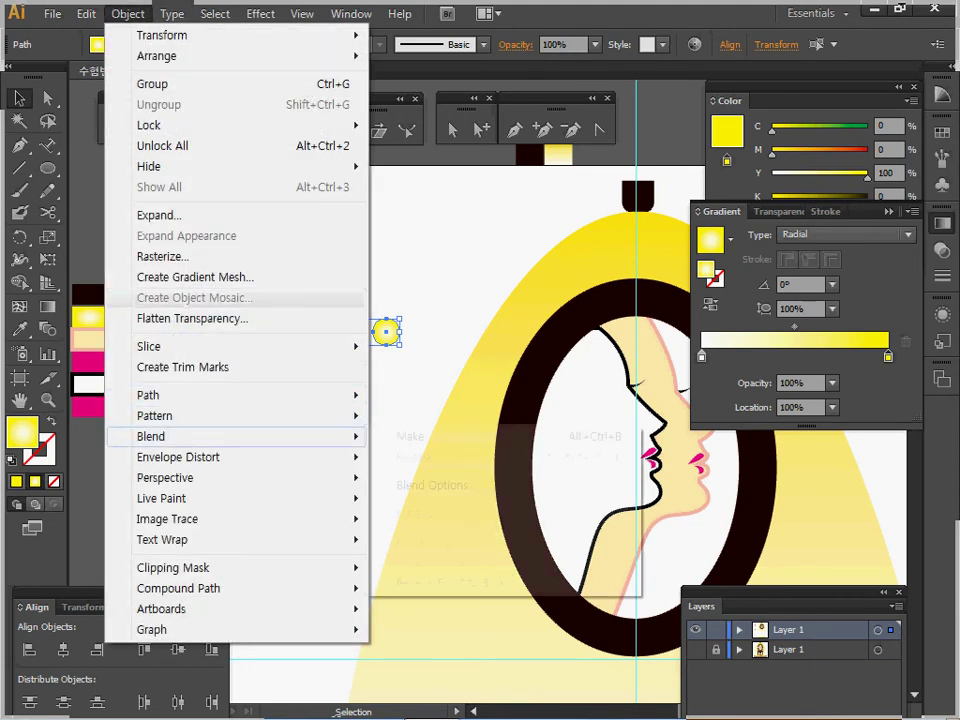
{"action": "mouse_move", "coordinate": [151, 436]}
{"action": "left_click", "coordinate": [410, 436]}
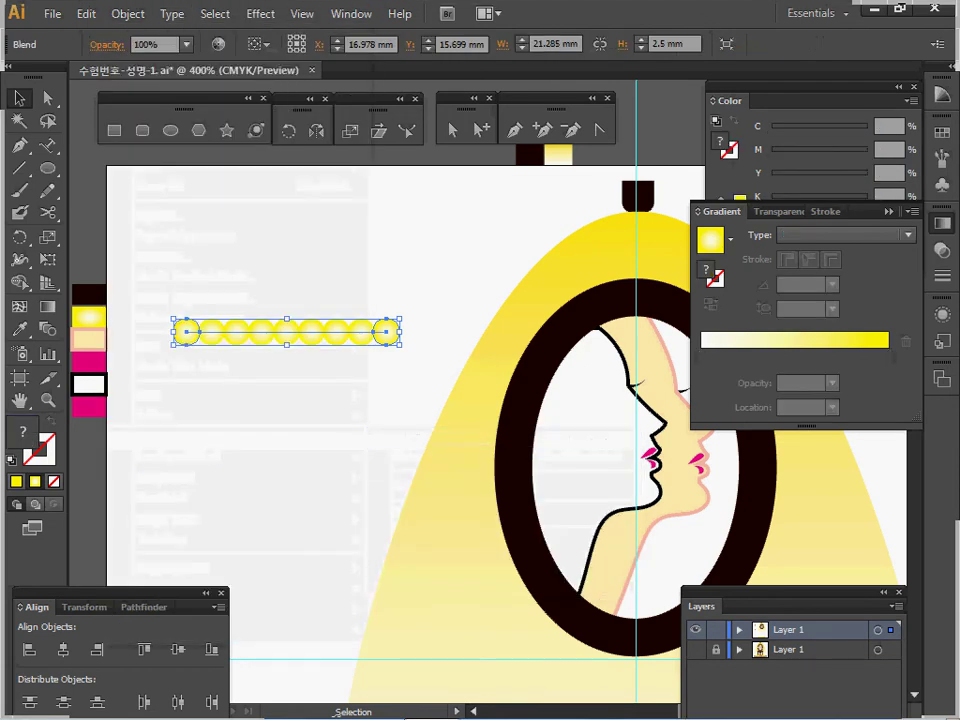
- Set the blend's spacing to Specified Steps with 12 steps
{"action": "double_click", "coordinate": [48, 329]}
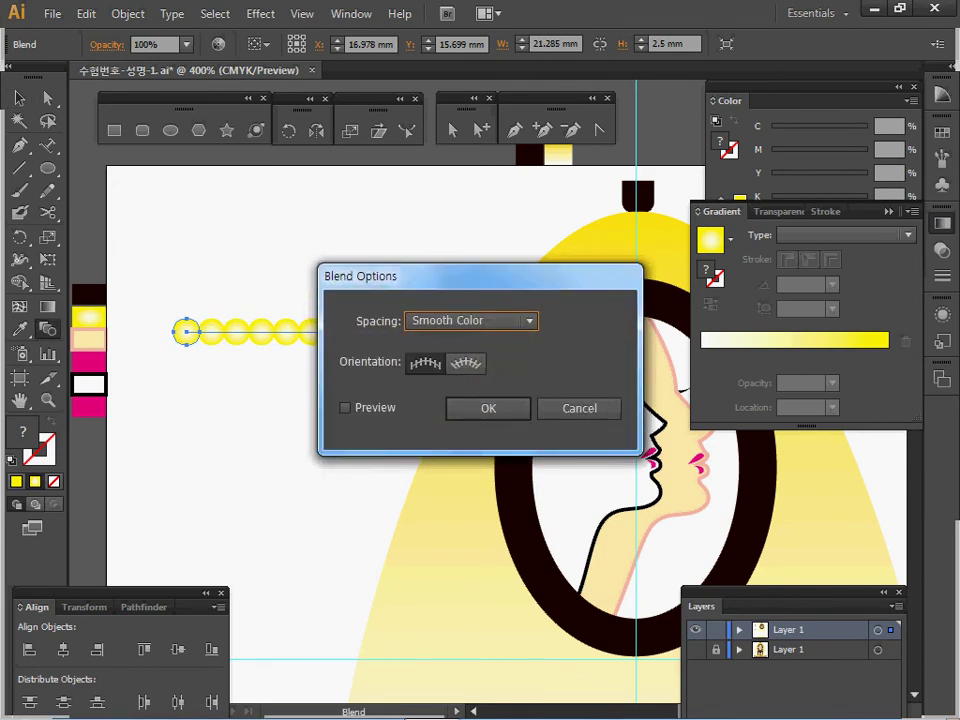
{"action": "left_click", "coordinate": [471, 321]}
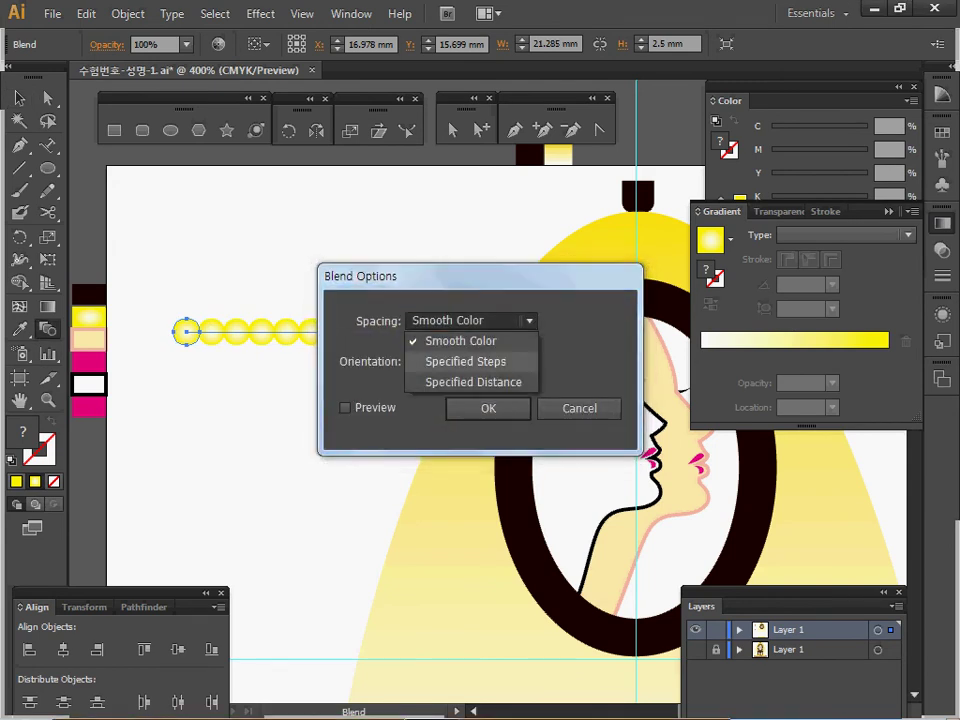
{"action": "left_click", "coordinate": [466, 361]}
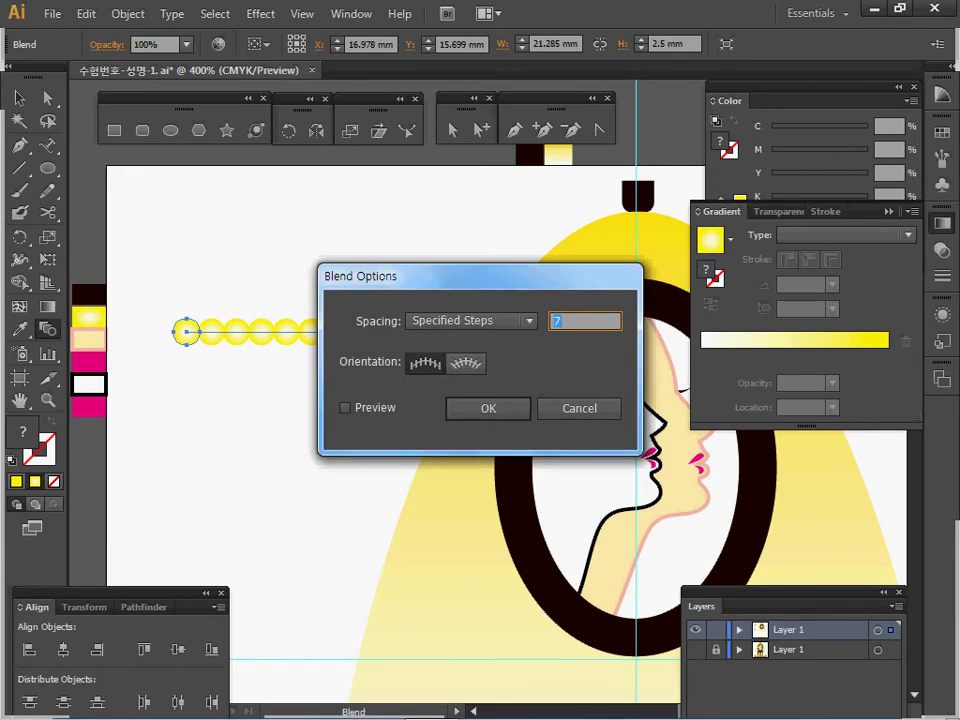
{"action": "type", "text": "10"}
{"action": "key", "text": "Return"}
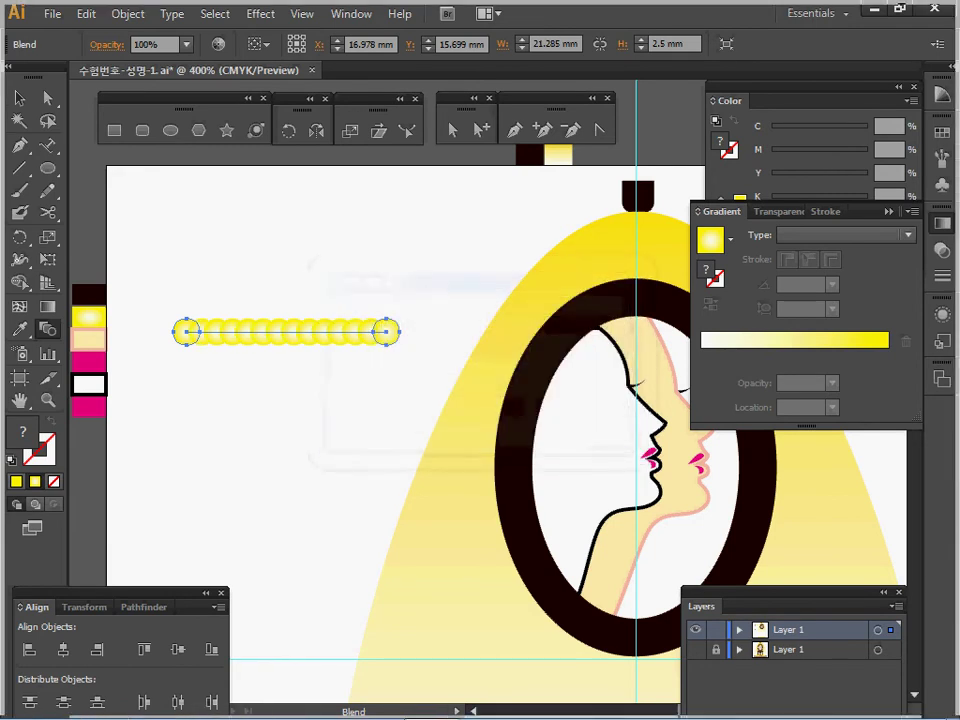
- Isolate the blend and move its right end circle horizontally farther right to widen the row of circles
{"action": "key", "text": "v"}
{"action": "double_click", "coordinate": [386, 332], "text": "ctrl"}
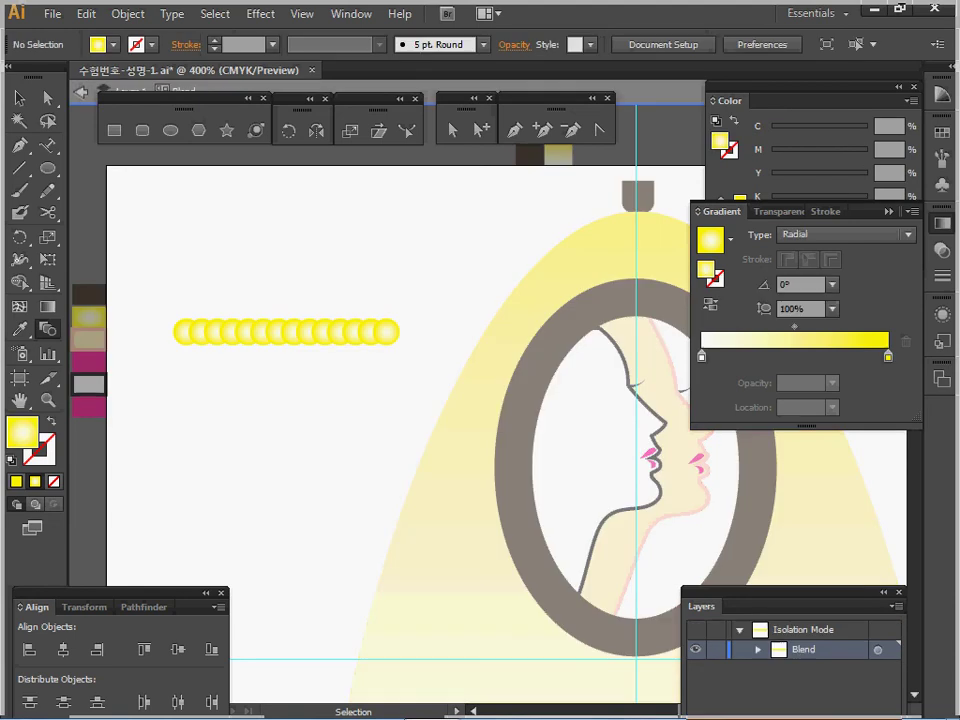
{"action": "left_click_drag", "start_coordinate": [386, 332], "coordinate": [463, 332], "text": "ctrl+shift"}
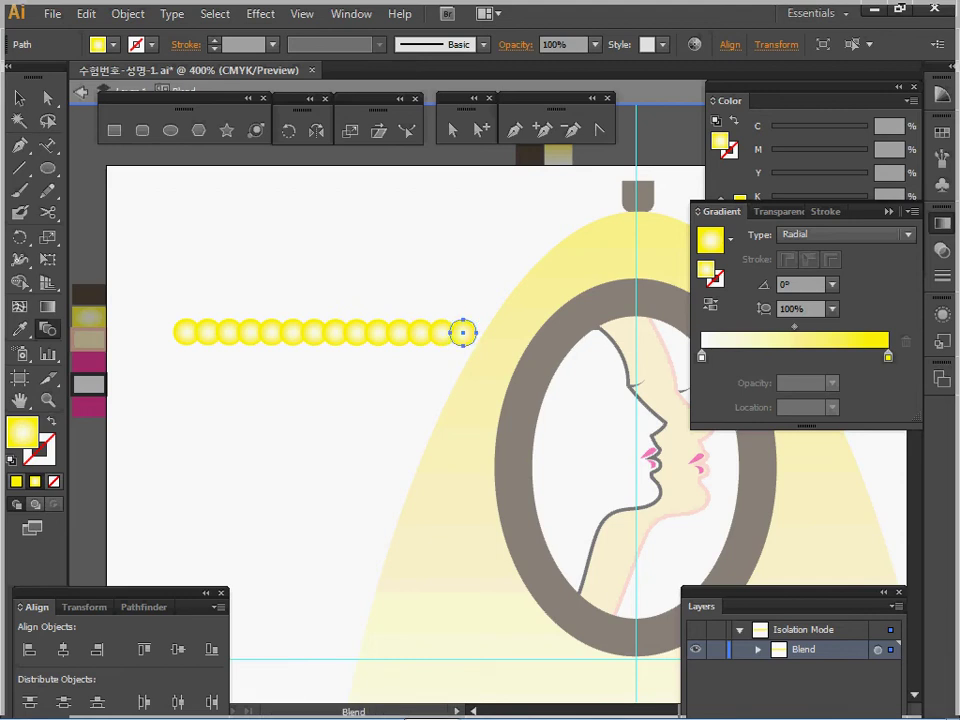
{"action": "left_click", "coordinate": [81, 92]}
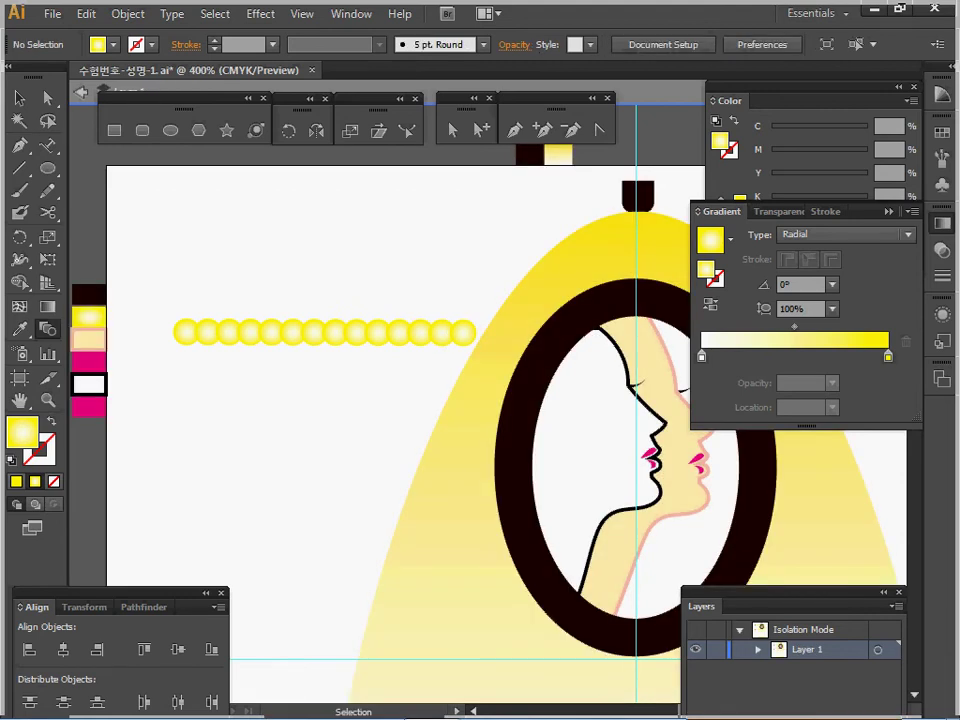
- Draw a 23 × 32 mm ellipse below the row of circles with the default white fill and black 1 pt stroke
{"action": "key", "text": "l"}
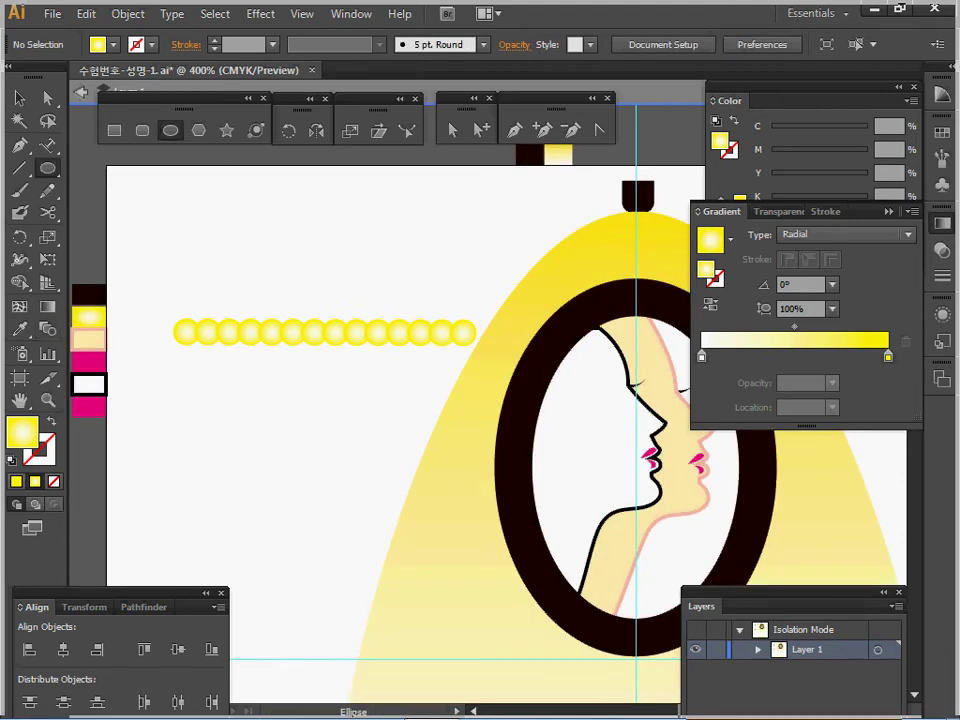
{"action": "left_click", "coordinate": [312, 319]}
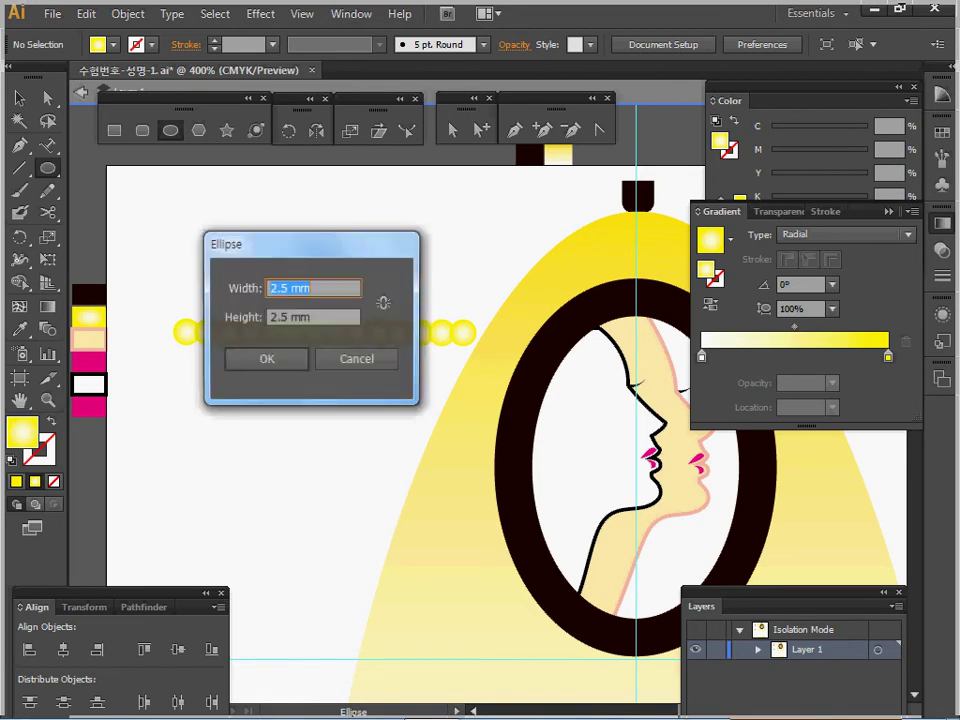
{"action": "key", "text": "Tab"}
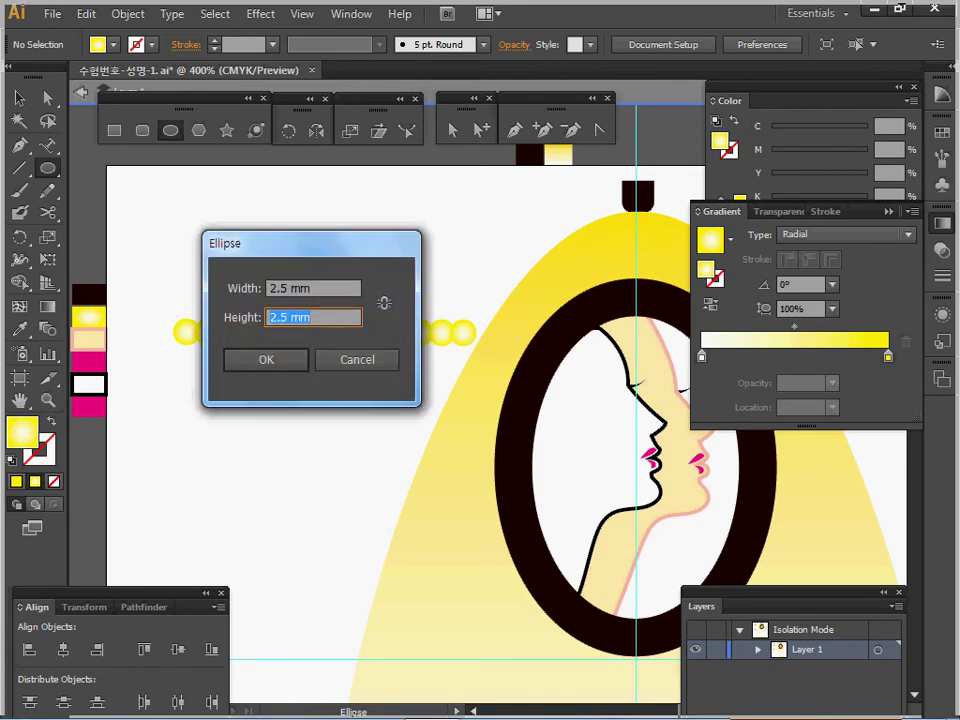
{"action": "key", "text": "Tab"}
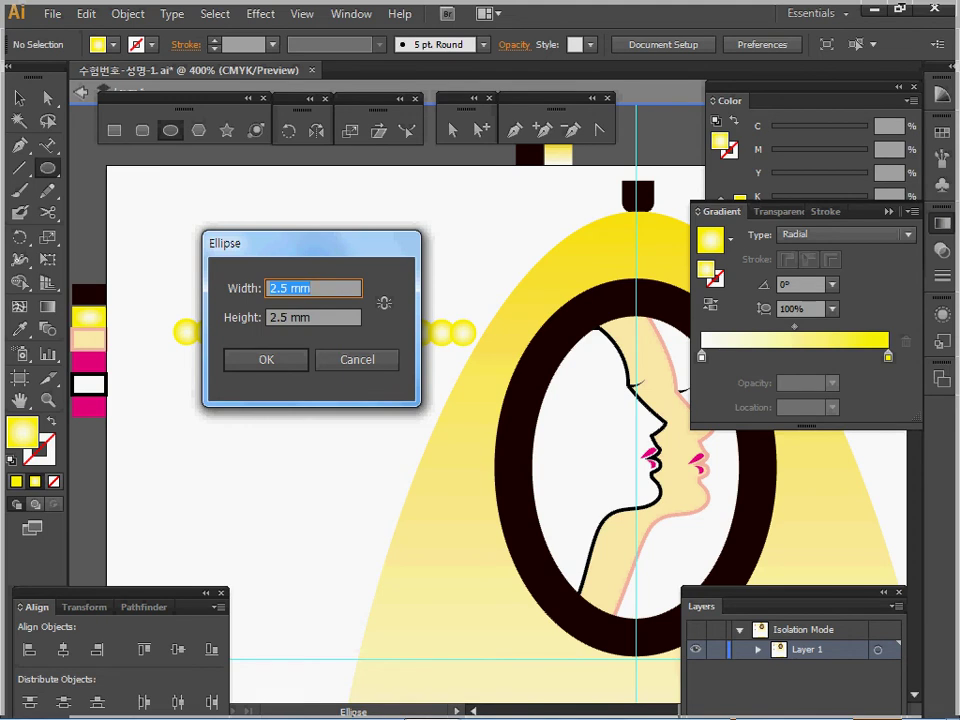
{"action": "type", "text": "23"}
{"action": "key", "text": "Tab"}
{"action": "type", "text": "32"}
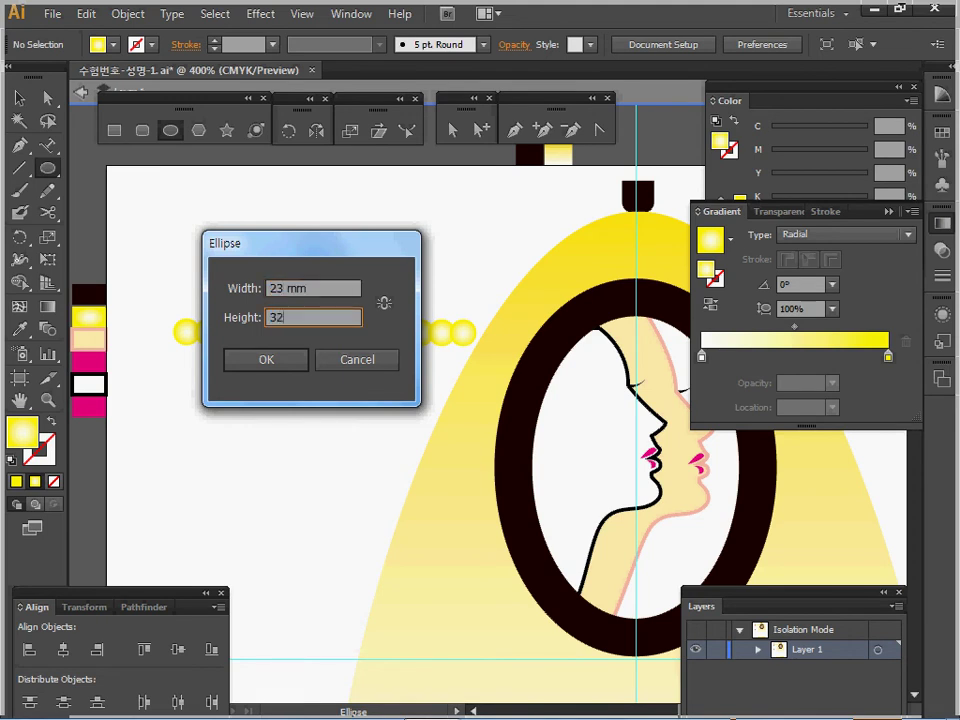
{"action": "key", "text": "Return"}
{"action": "left_click_drag", "start_coordinate": [367, 573], "coordinate": [303, 516]}
{"action": "key", "text": "d"}
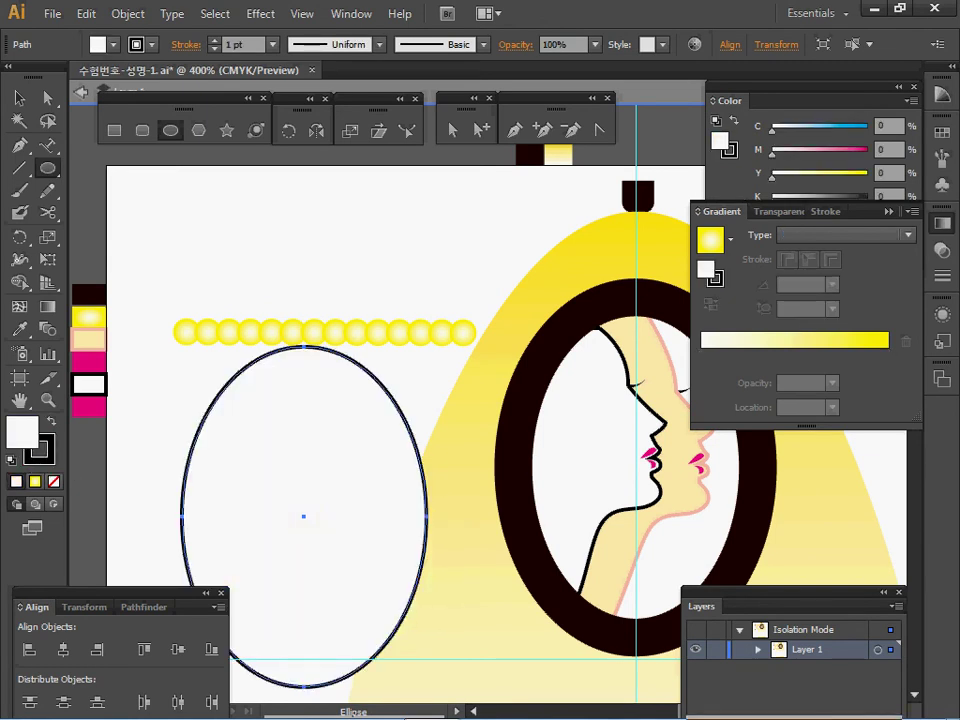
- Leave isolation mode and replace the circle blend's spine with the 23 × 32 mm ellipse
{"action": "double_click", "coordinate": [142, 440], "text": "ctrl"}
{"action": "left_click_drag", "start_coordinate": [223, 234], "coordinate": [285, 364], "text": "ctrl"}
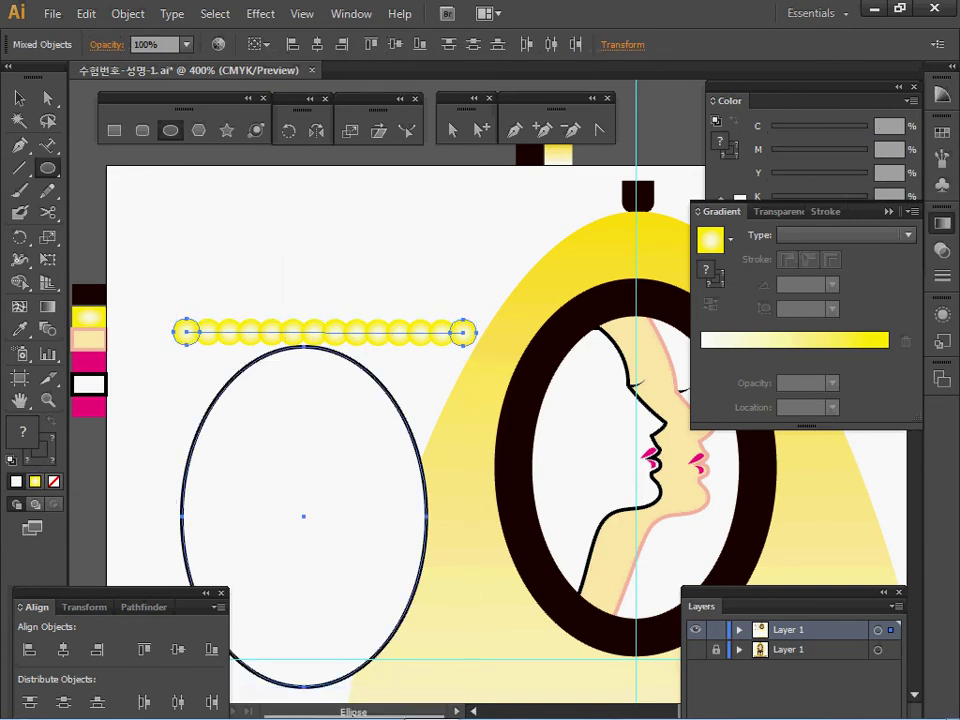
{"action": "left_click", "coordinate": [128, 14]}
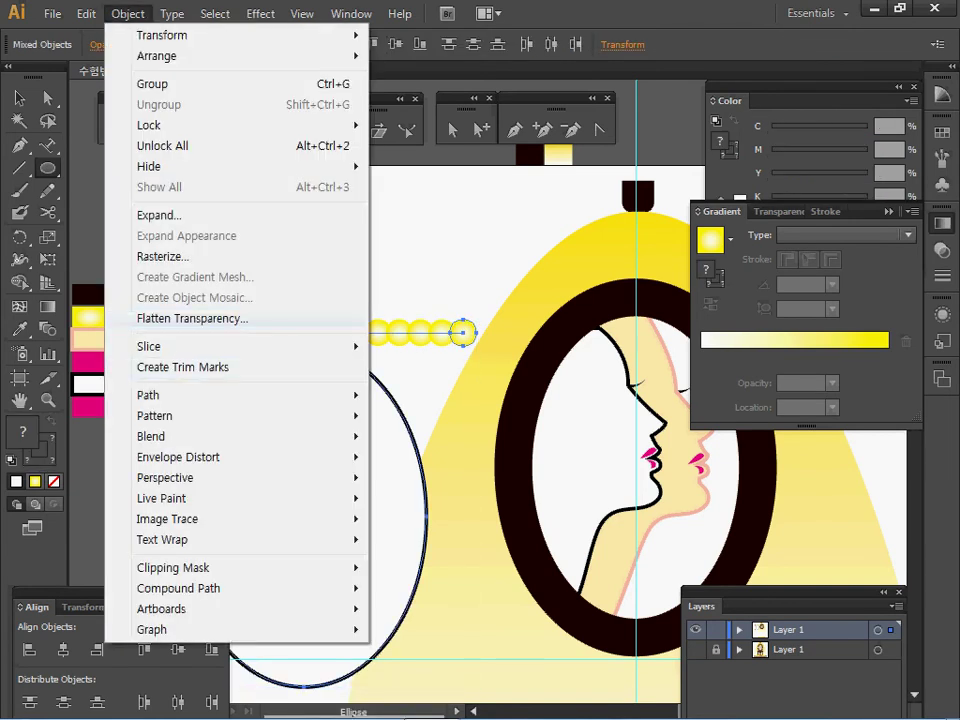
{"action": "mouse_move", "coordinate": [151, 437]}
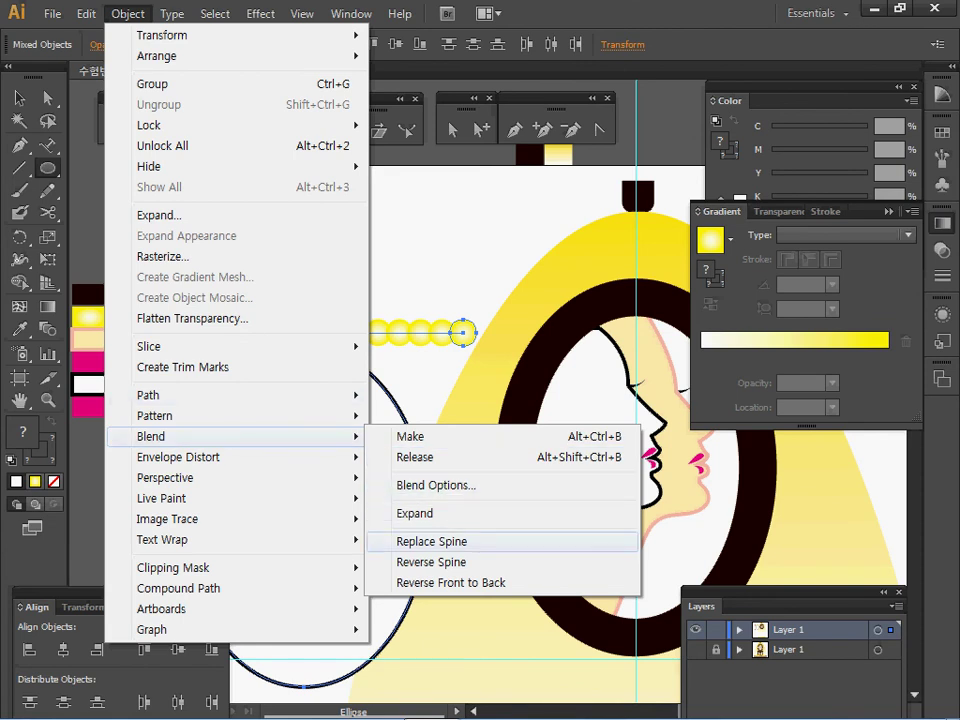
{"action": "left_click", "coordinate": [431, 541]}
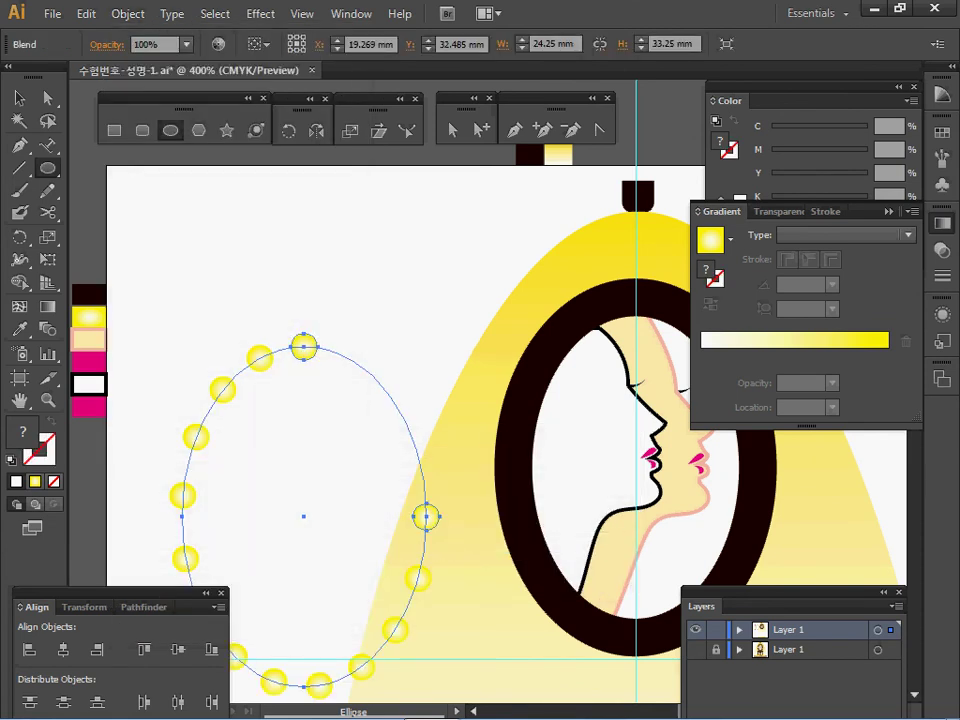
- Move the bulb ring up and cut its elliptical spine at the upper left with the Scissors tool to spread the bulbs around it
{"action": "left_click_drag", "start_coordinate": [426, 517], "coordinate": [418, 387]}
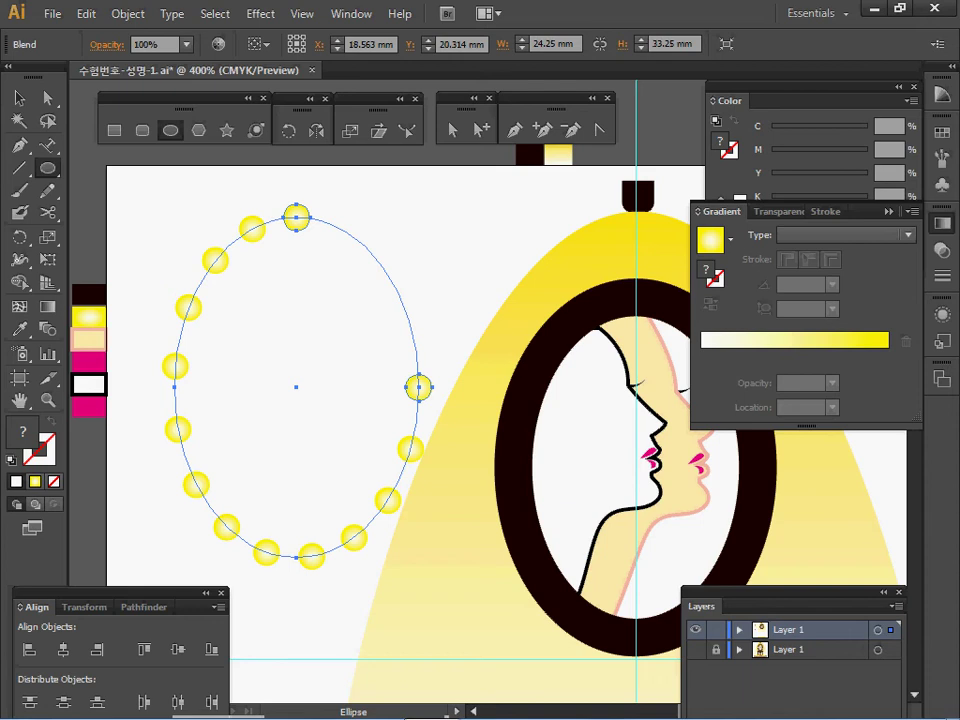
{"action": "key", "text": "c"}
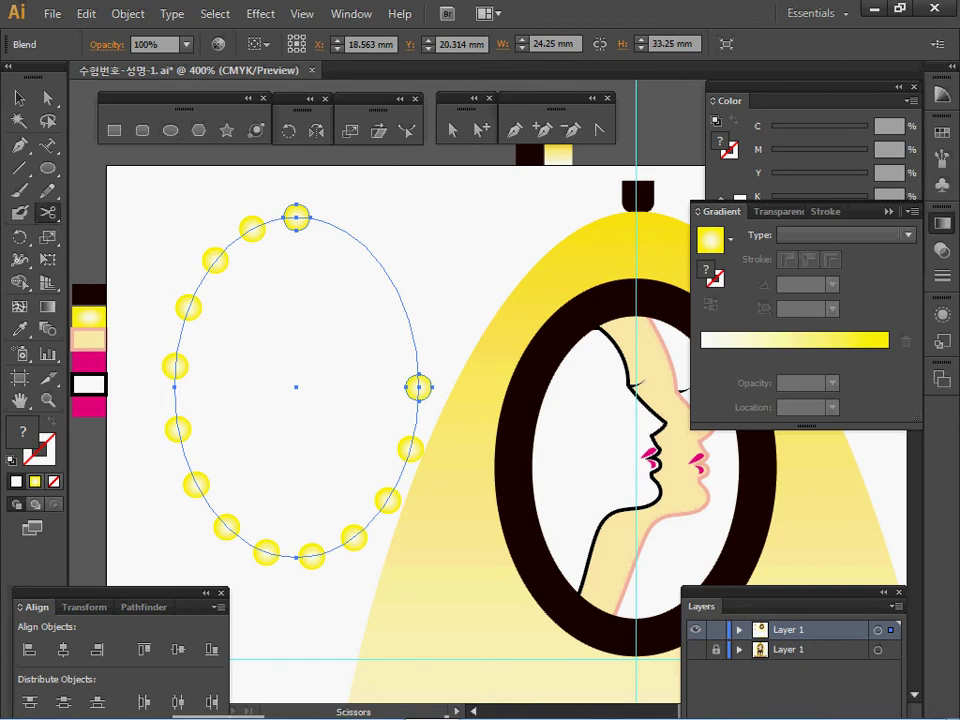
{"action": "left_click", "coordinate": [196, 290]}
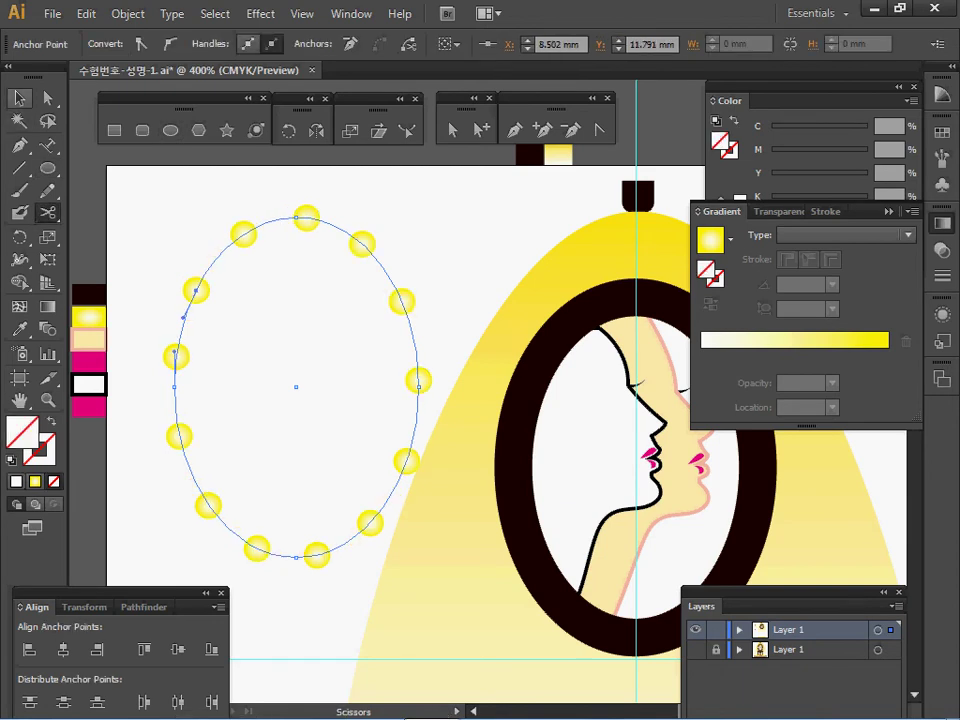
{"action": "left_click", "coordinate": [19, 98]}
{"action": "left_click", "coordinate": [415, 280]}
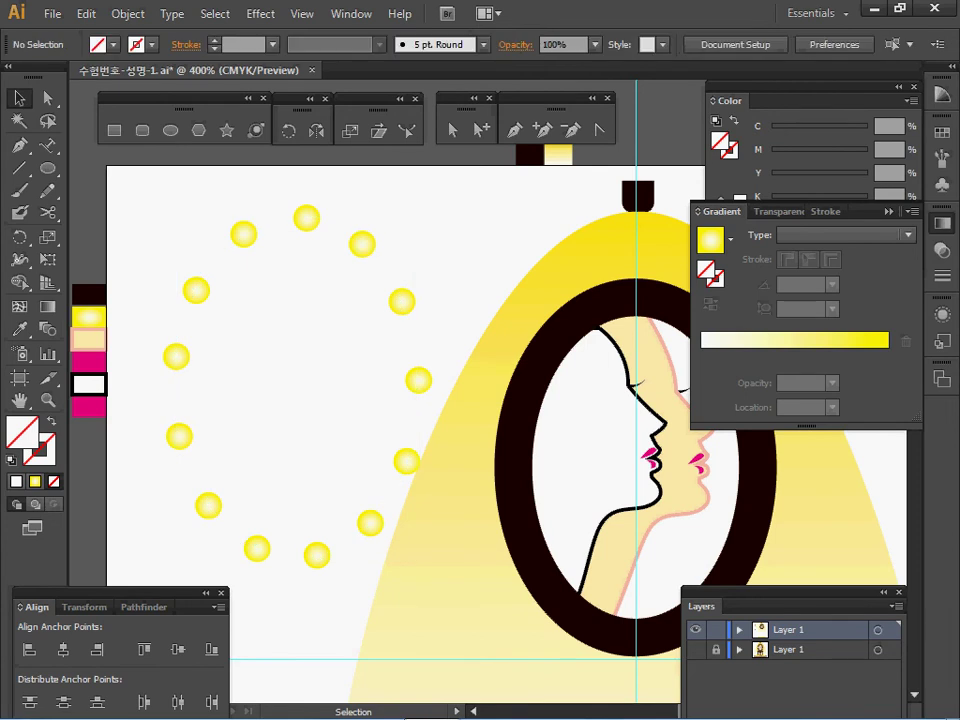
- Place the ring of bulbs centred on the mirror's dark oval frame and save the document
{"action": "left_click", "coordinate": [402, 301]}
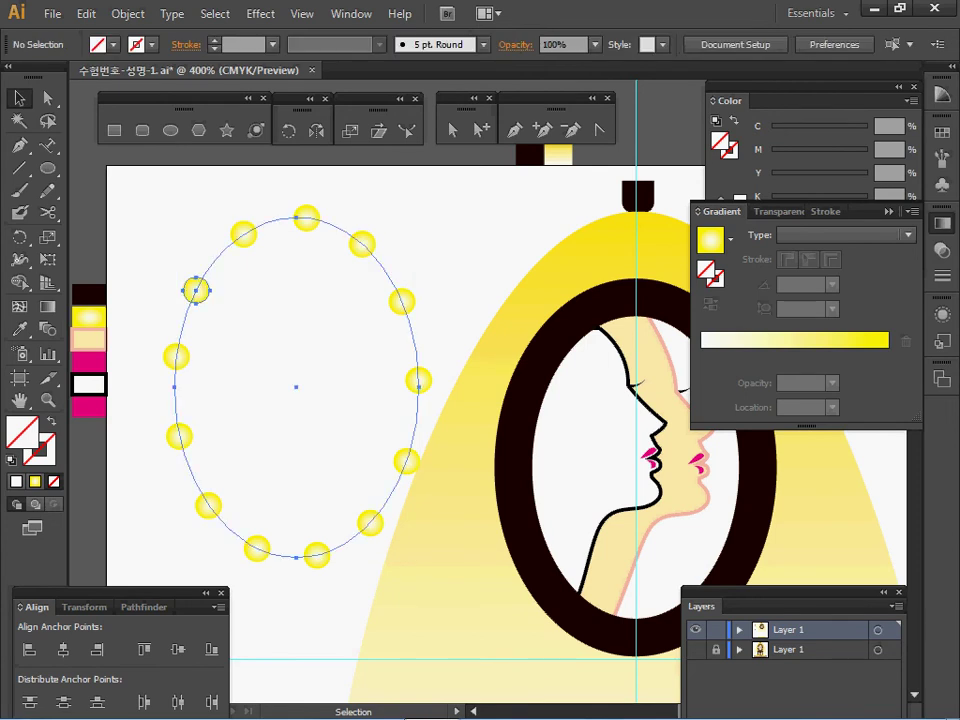
{"action": "left_click_drag", "start_coordinate": [196, 290], "coordinate": [338, 313]}
{"action": "key", "text": "space"}
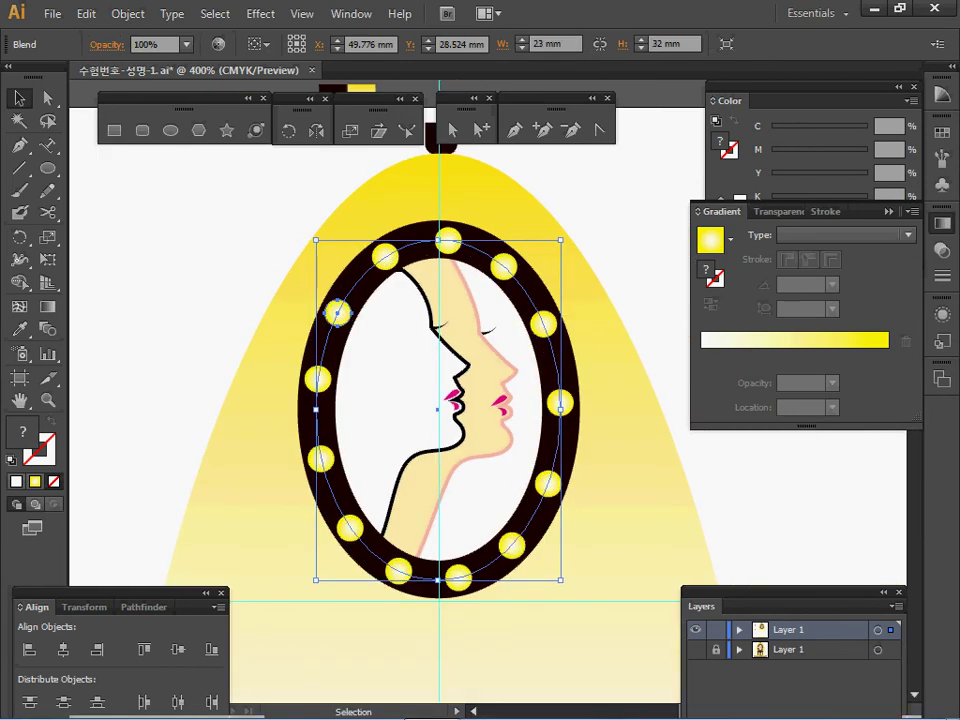
{"action": "key", "text": "ctrl+s"}
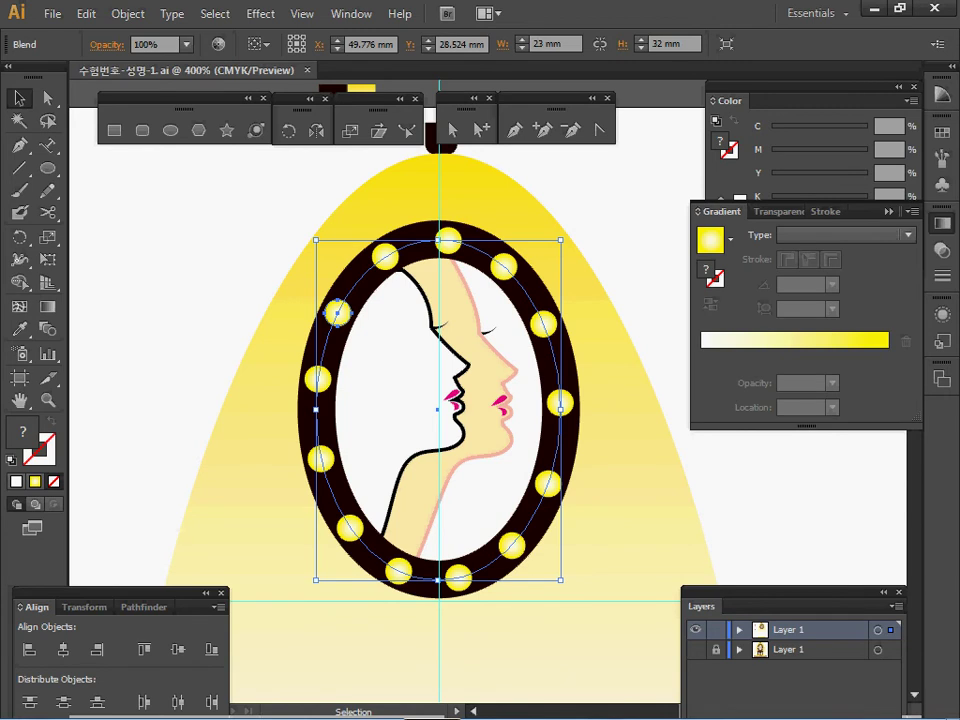
- Expand the bulb blend on the mirror frame into individual circles
{"action": "left_click", "coordinate": [128, 14]}
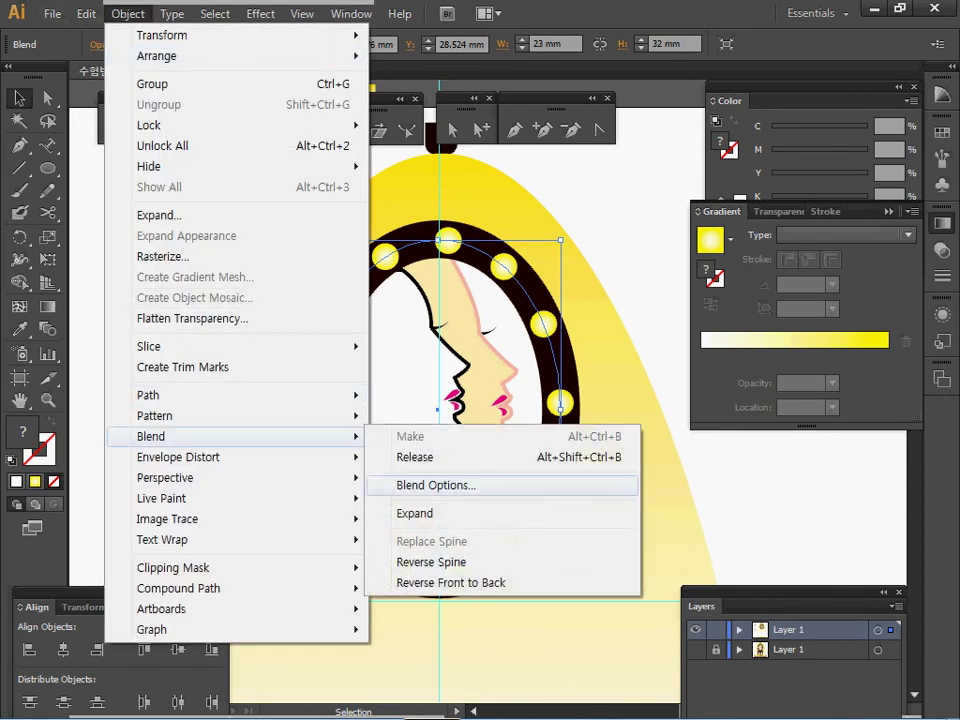
{"action": "left_click", "coordinate": [414, 512]}
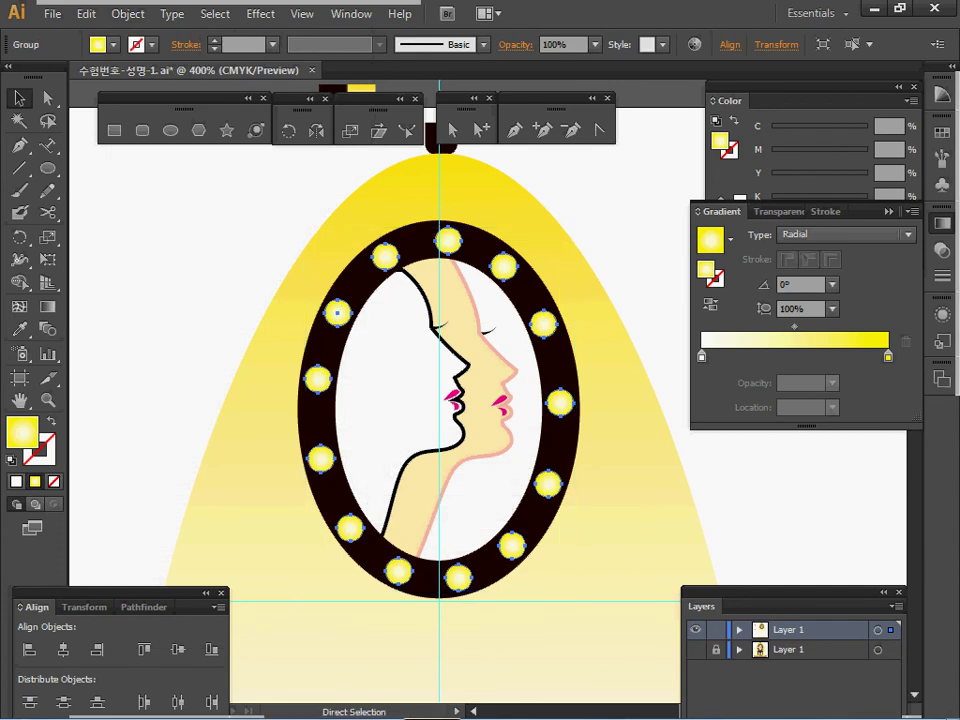
- Deselect the bulbs and sample the dark brown swatch (C50 M70 Y80 K90) as the fill for a new rectangle
{"action": "key", "text": "ctrl+minus"}
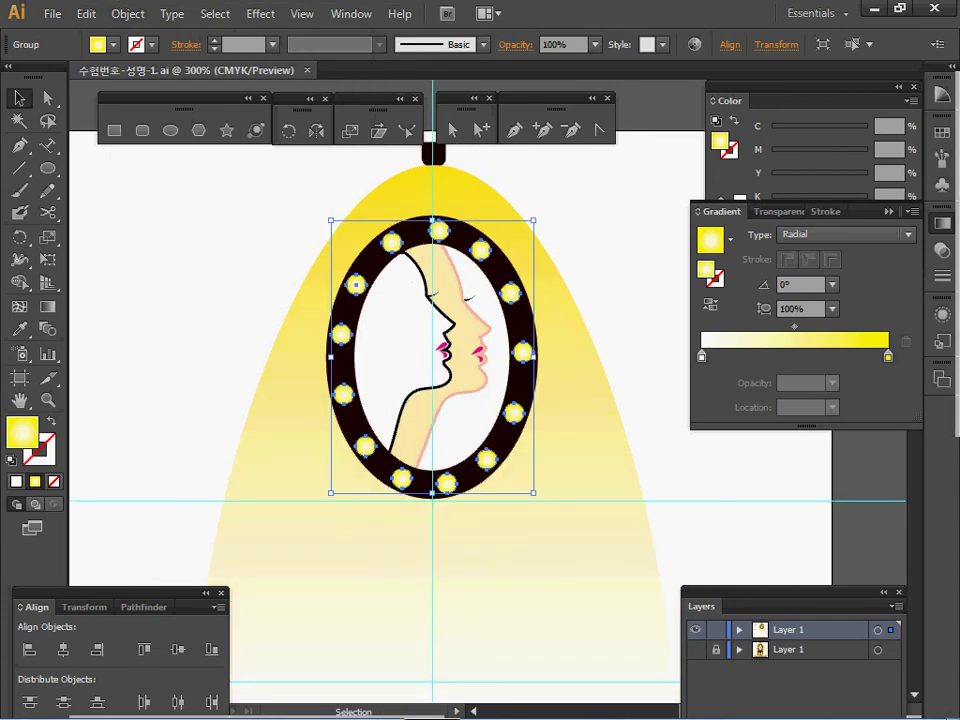
{"action": "left_click_drag", "start_coordinate": [455, 511], "coordinate": [414, 428]}
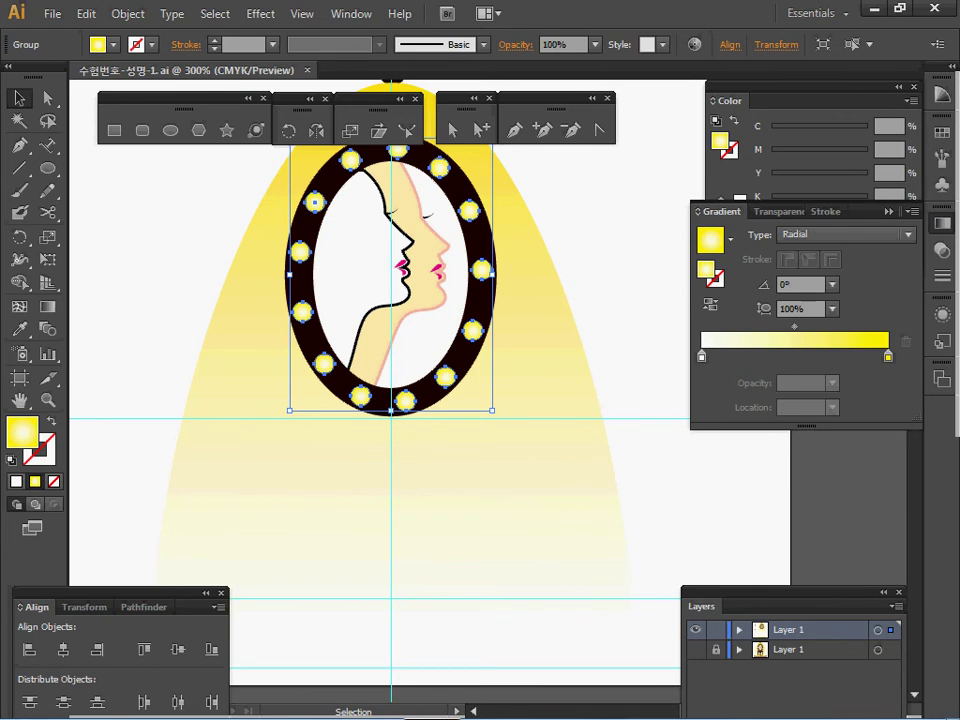
{"action": "key", "text": "a"}
{"action": "key", "text": "ctrl+shift+a"}
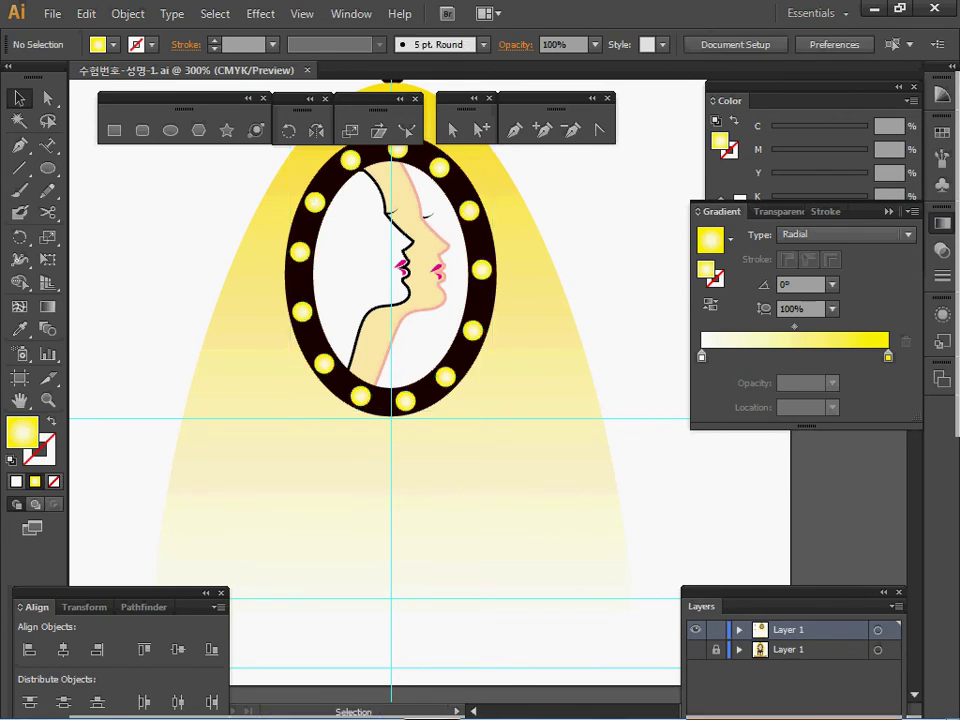
{"action": "left_click", "coordinate": [114, 131]}
{"action": "left_click", "coordinate": [351, 471], "text": "ctrl+alt"}
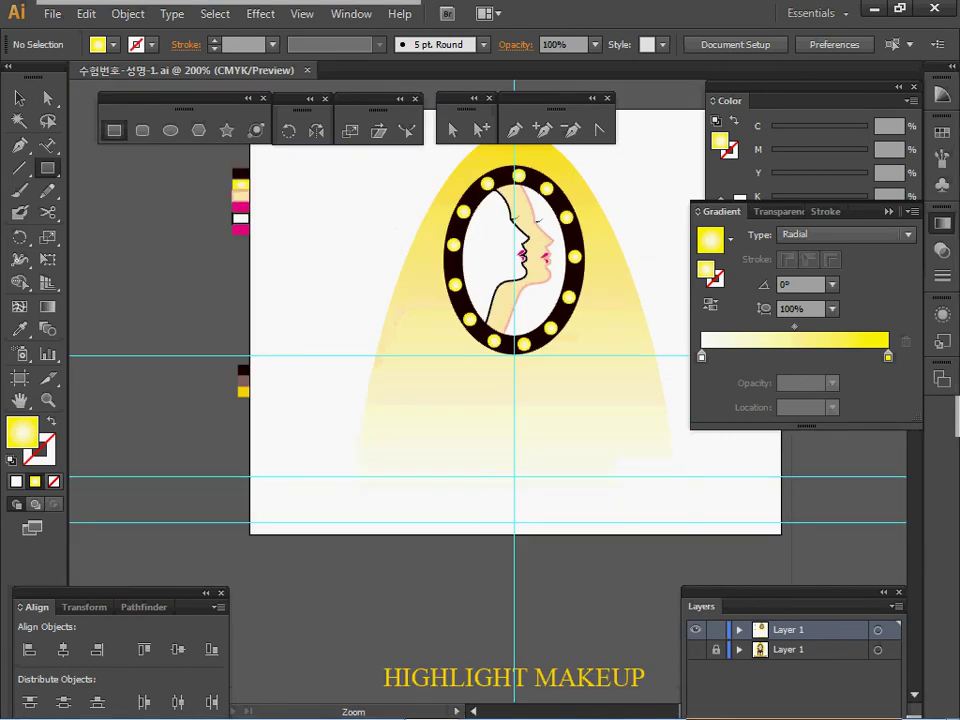
{"action": "left_click", "coordinate": [438, 483], "text": "ctrl+alt"}
{"action": "left_click", "coordinate": [342, 307], "text": "ctrl"}
{"action": "key", "text": "ctrl+shift+a"}
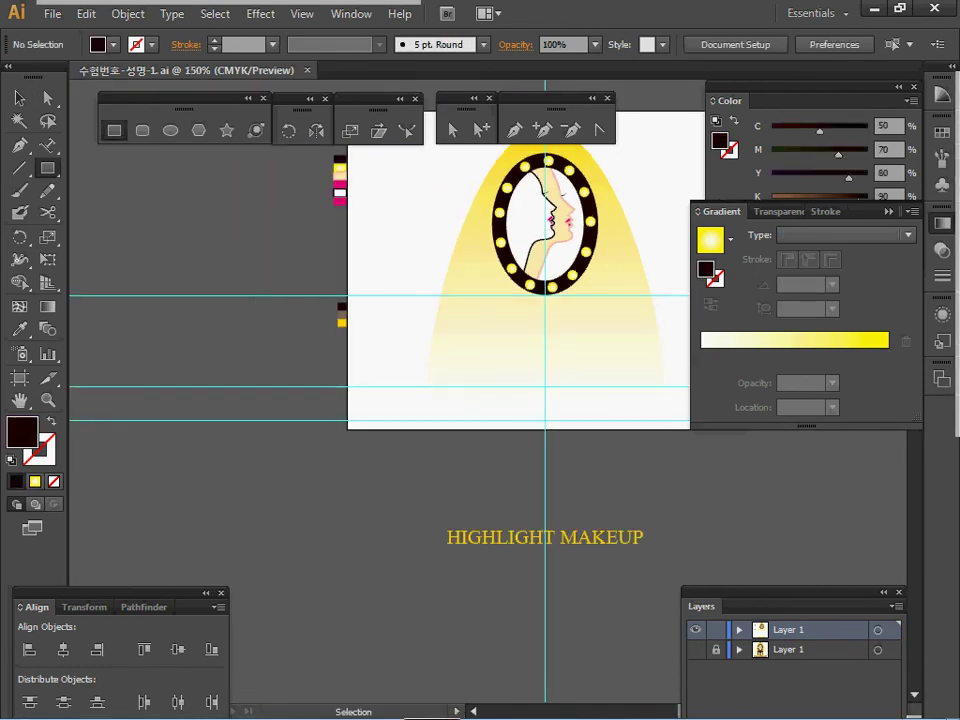
- Draw a 30 × 2.5 mm dark brown rectangle for the tabletop, centred on the vertical guide at the mirror's lower end
{"action": "left_click", "coordinate": [498, 347], "text": "ctrl"}
{"action": "left_click_drag", "start_coordinate": [580, 345], "coordinate": [427, 397]}
{"action": "left_click", "coordinate": [435, 352], "text": "ctrl"}
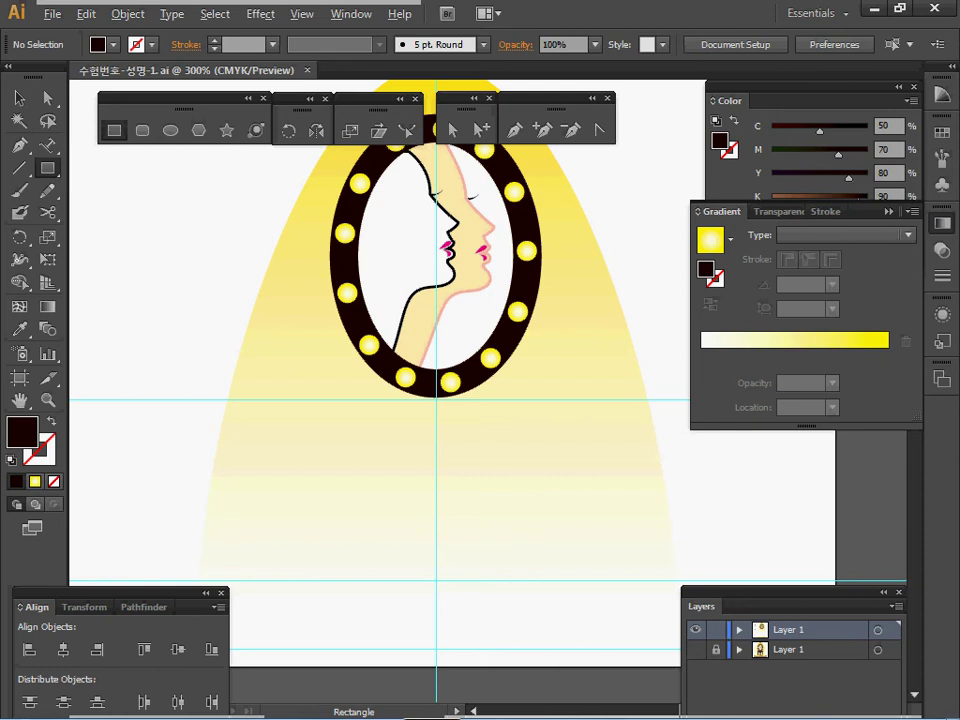
{"action": "left_click", "coordinate": [436, 399]}
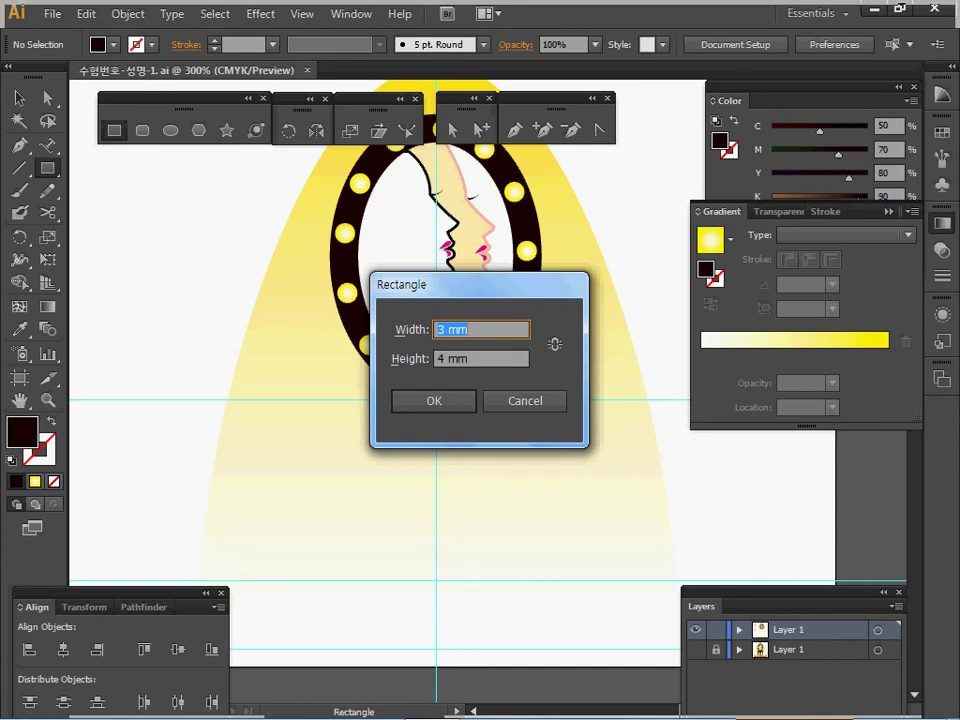
{"action": "type", "text": "30"}
{"action": "key", "text": "Tab"}
{"action": "type", "text": "2.5"}
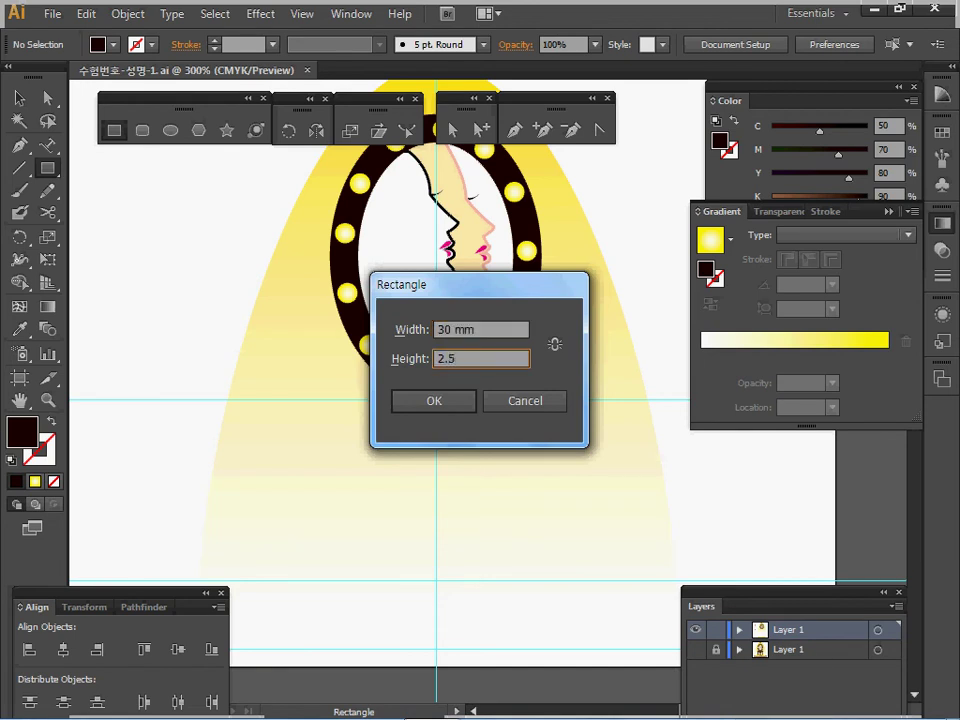
{"action": "key", "text": "Return"}
- Nudge the tabletop rectangle vertically until its upper edge touches the lower edge of the mirror frame
{"action": "key", "text": "Up"}
{"action": "key", "text": "Up"}
{"action": "key", "text": "Up"}
{"action": "key", "text": "Up"}
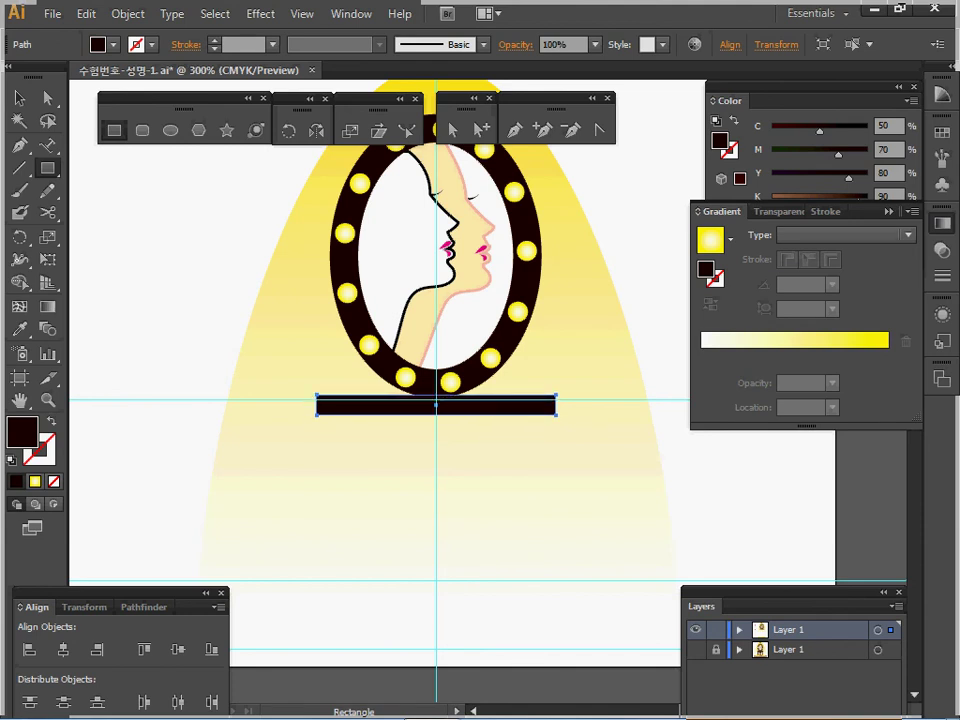
{"action": "key", "text": "Down"}
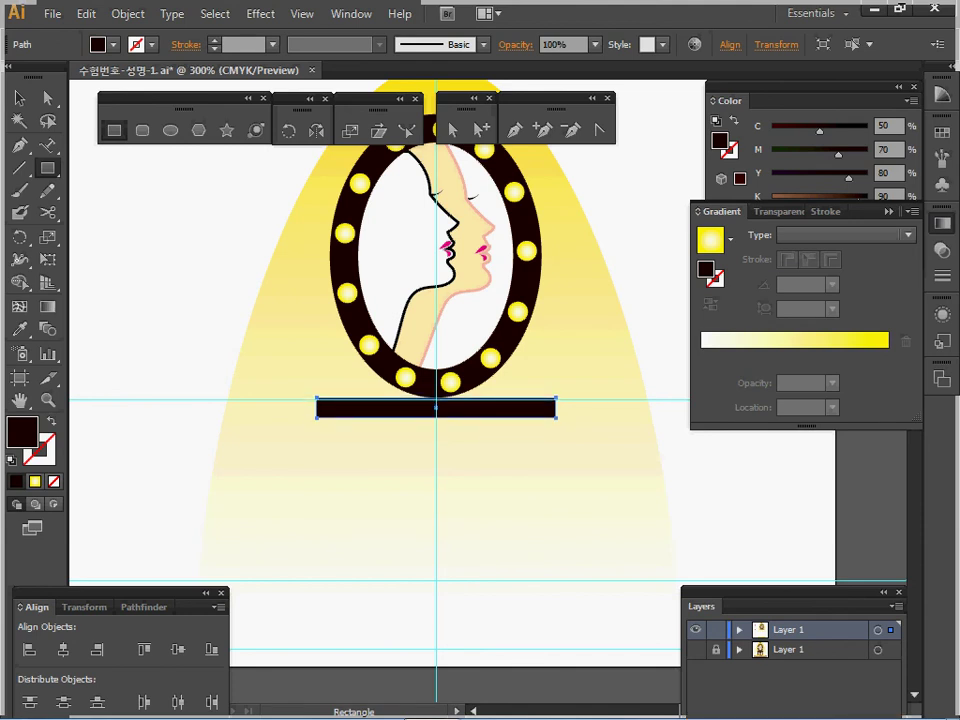
- Scale the tabletop's two lower anchor points inward symmetrically to turn the rectangle into a trapezoid
{"action": "left_click", "coordinate": [431, 428], "text": "ctrl"}
{"action": "left_click_drag", "start_coordinate": [431, 428], "coordinate": [335, 374]}
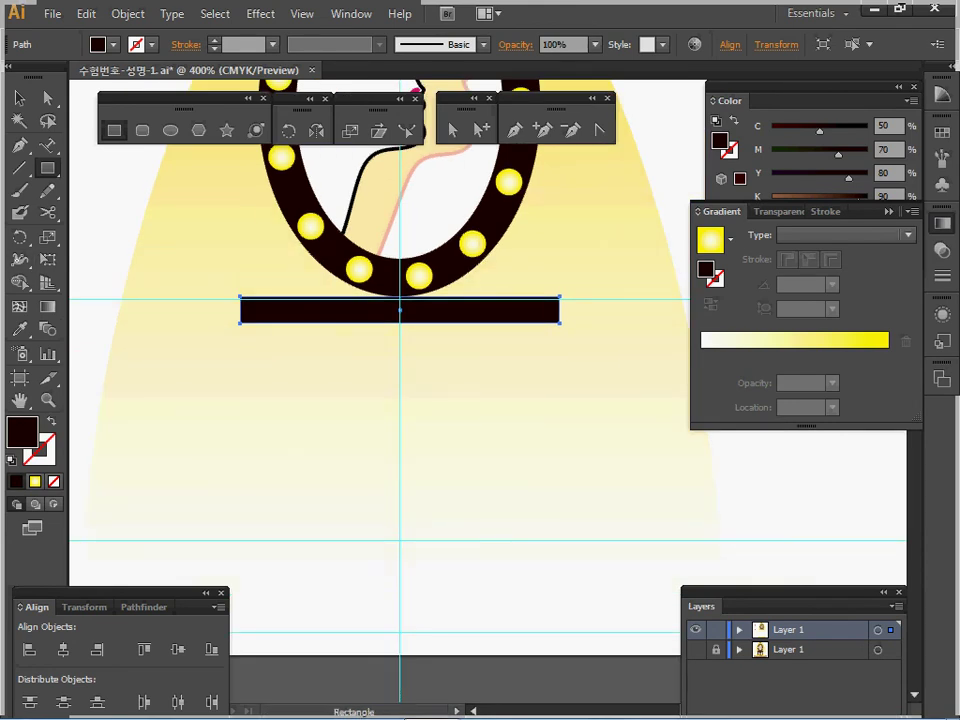
{"action": "key", "text": "a"}
{"action": "left_click", "coordinate": [212, 352]}
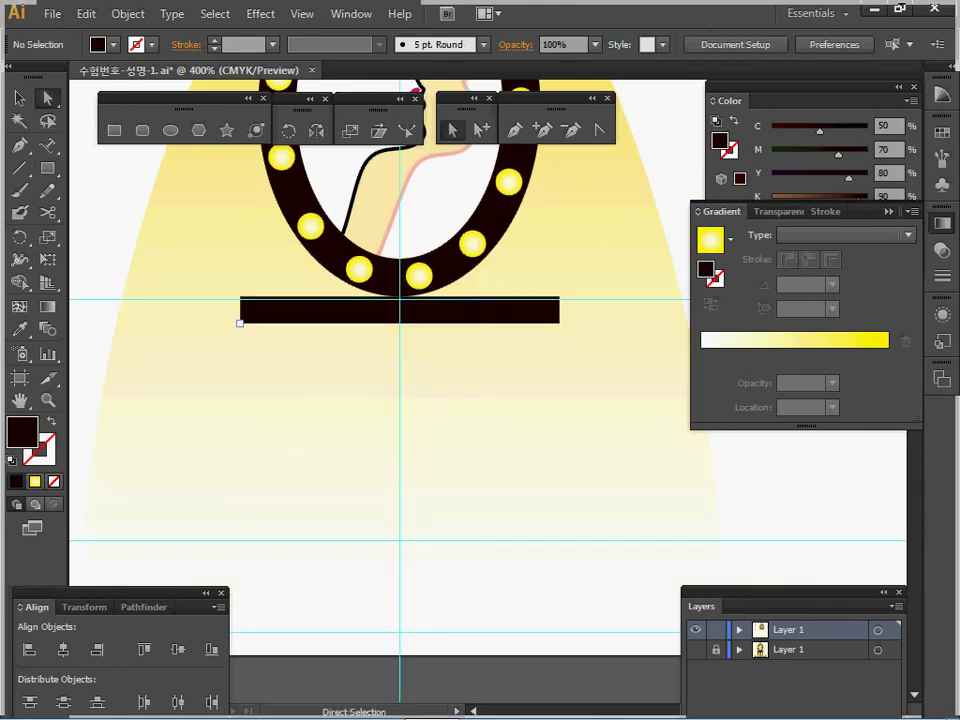
{"action": "left_click", "coordinate": [240, 323]}
{"action": "left_click", "coordinate": [560, 323], "text": "shift"}
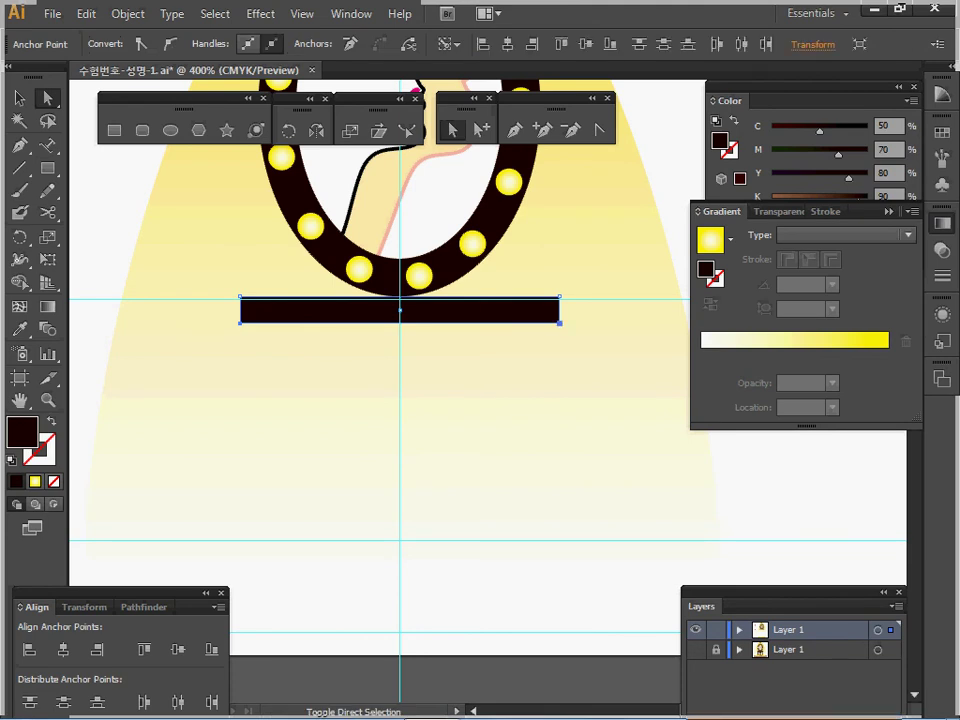
{"action": "left_click", "coordinate": [350, 131]}
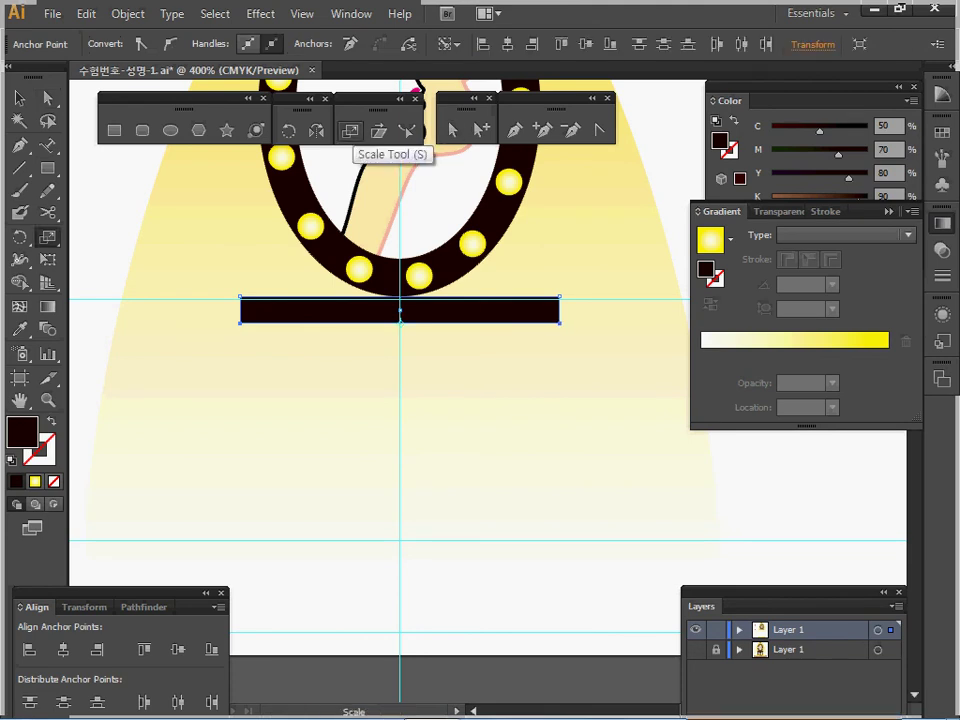
{"action": "left_click_drag", "start_coordinate": [538, 323], "coordinate": [543, 323]}
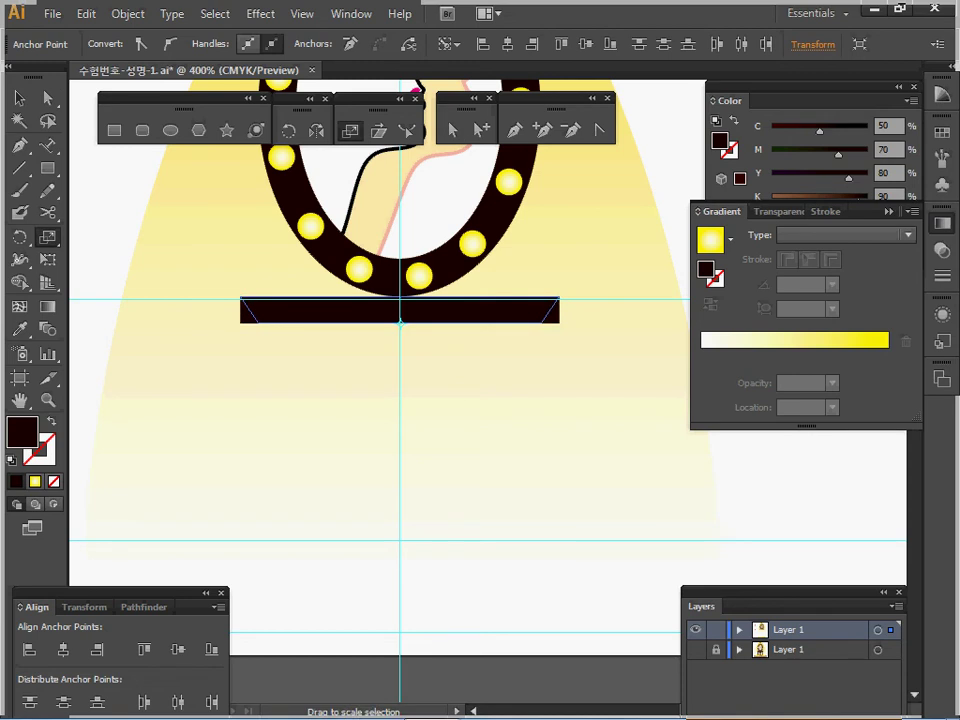
{"action": "left_click_drag", "start_coordinate": [543, 323], "coordinate": [543, 323]}
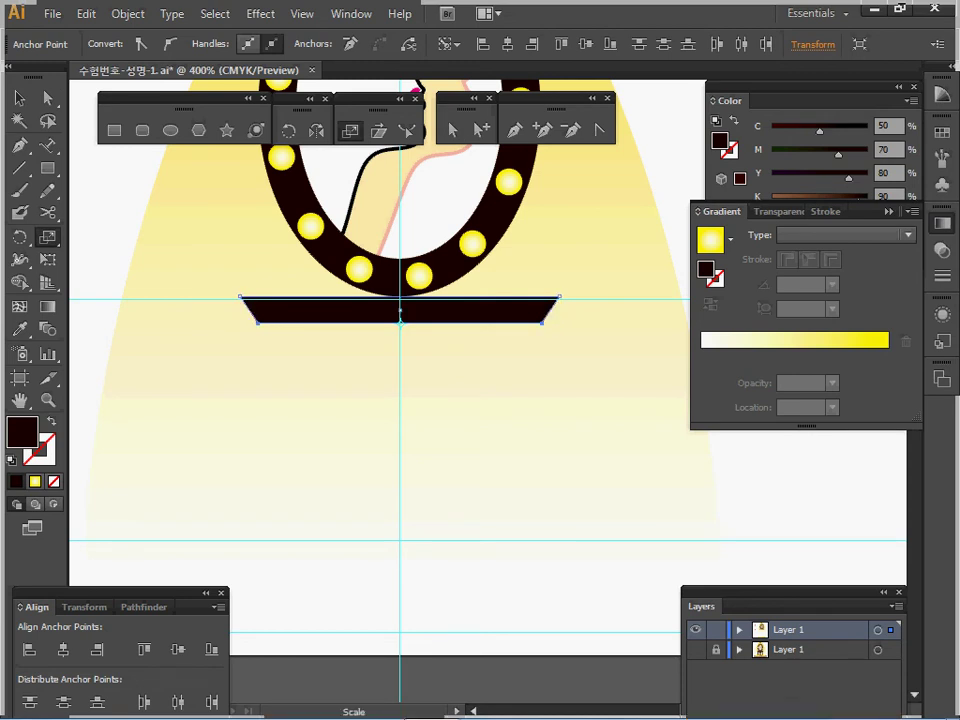
- Trace the table's left leg over the reference as a narrow rectangle from tabletop to floor guide, and restore the preview without the reference
{"action": "left_click", "coordinate": [695, 630], "text": "ctrl"}
{"action": "left_click", "coordinate": [695, 650]}
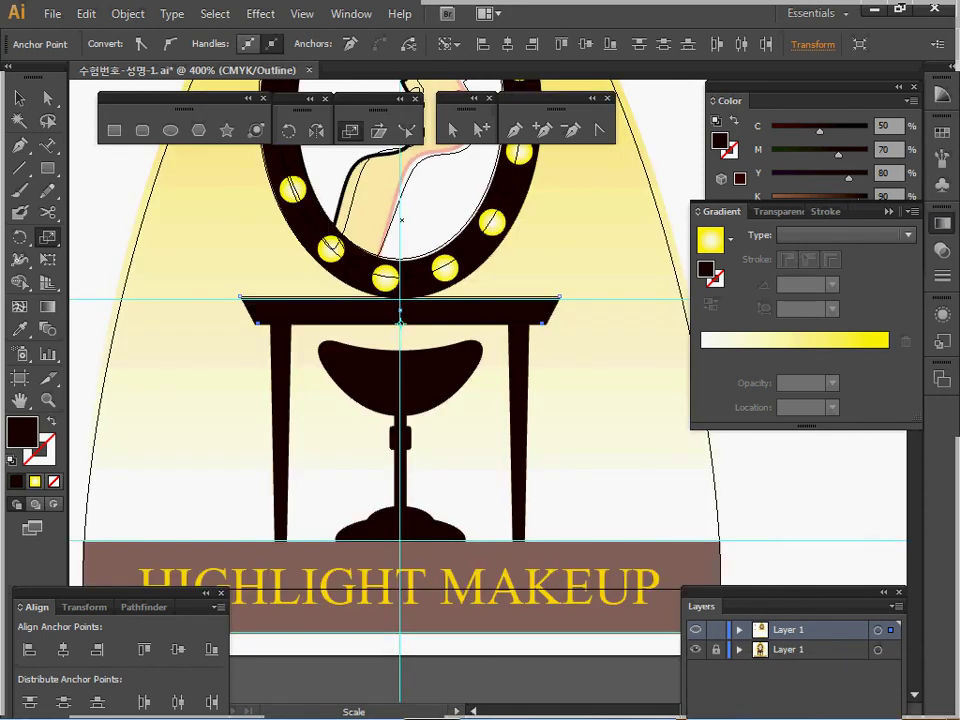
{"action": "left_click", "coordinate": [48, 168]}
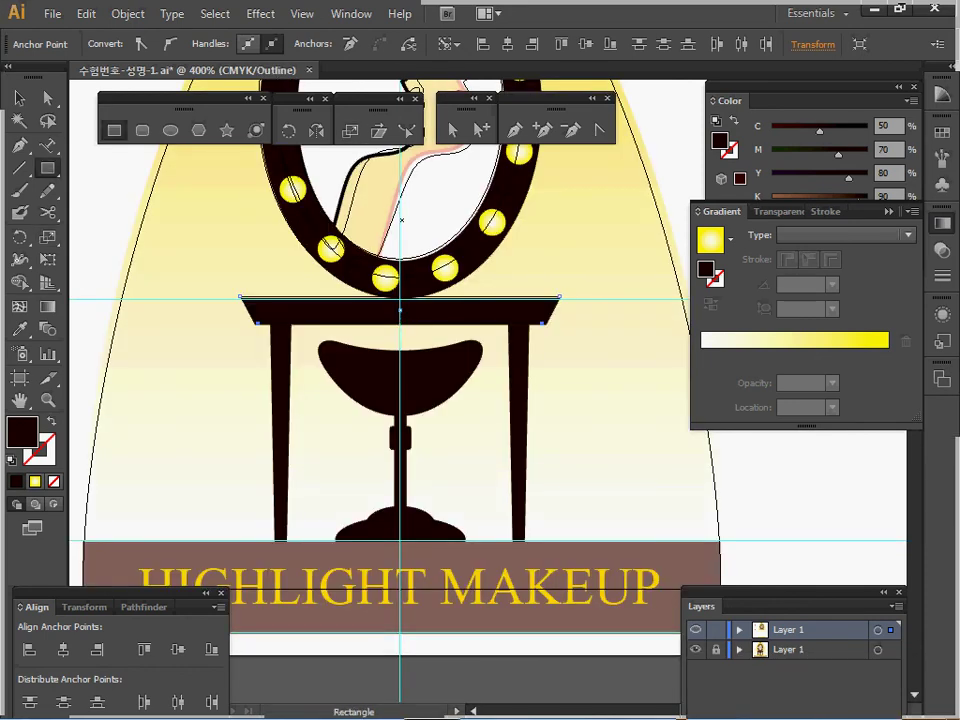
{"action": "left_click_drag", "start_coordinate": [269, 321], "coordinate": [289, 541]}
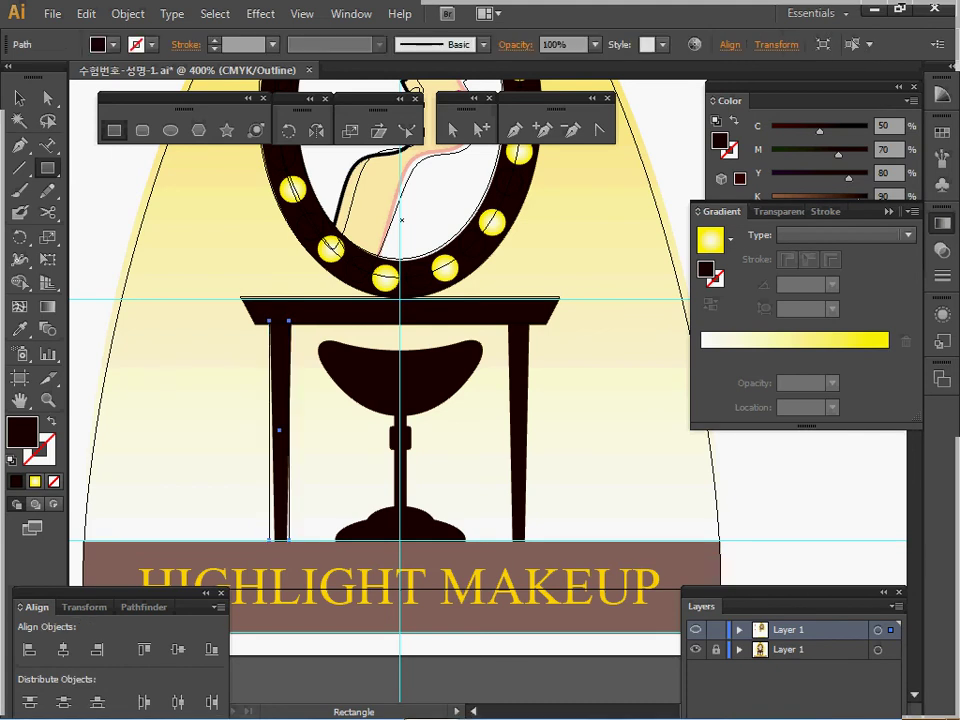
{"action": "left_click", "coordinate": [696, 630], "text": "ctrl"}
{"action": "left_click", "coordinate": [696, 650]}
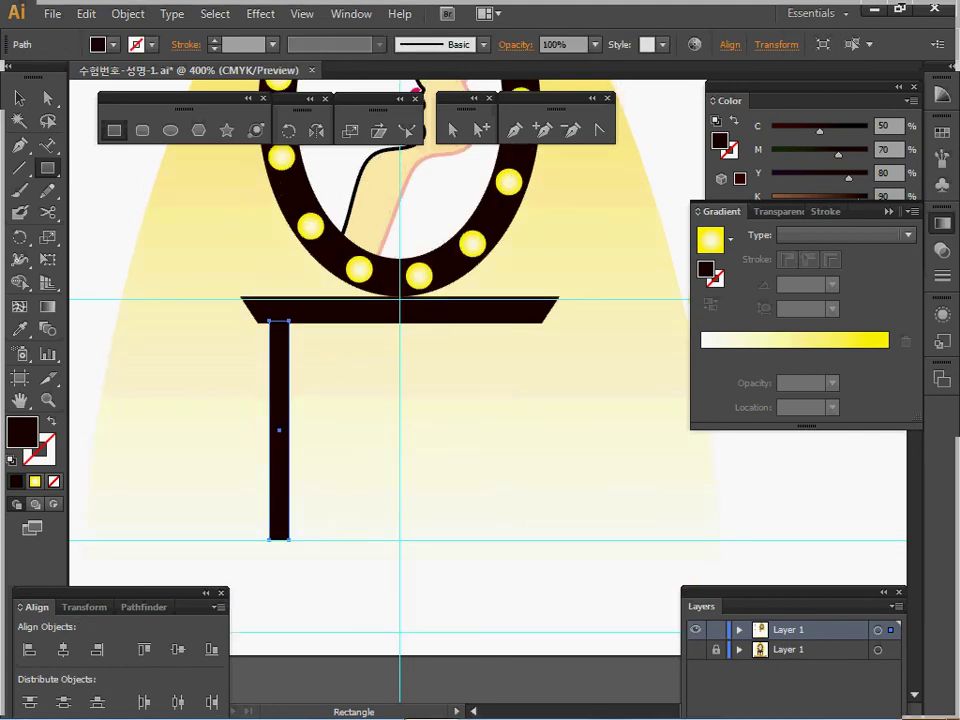
- Taper the left table leg by scaling its two lower anchor points slightly inward
{"action": "key", "text": "a"}
{"action": "left_click", "coordinate": [256, 572]}
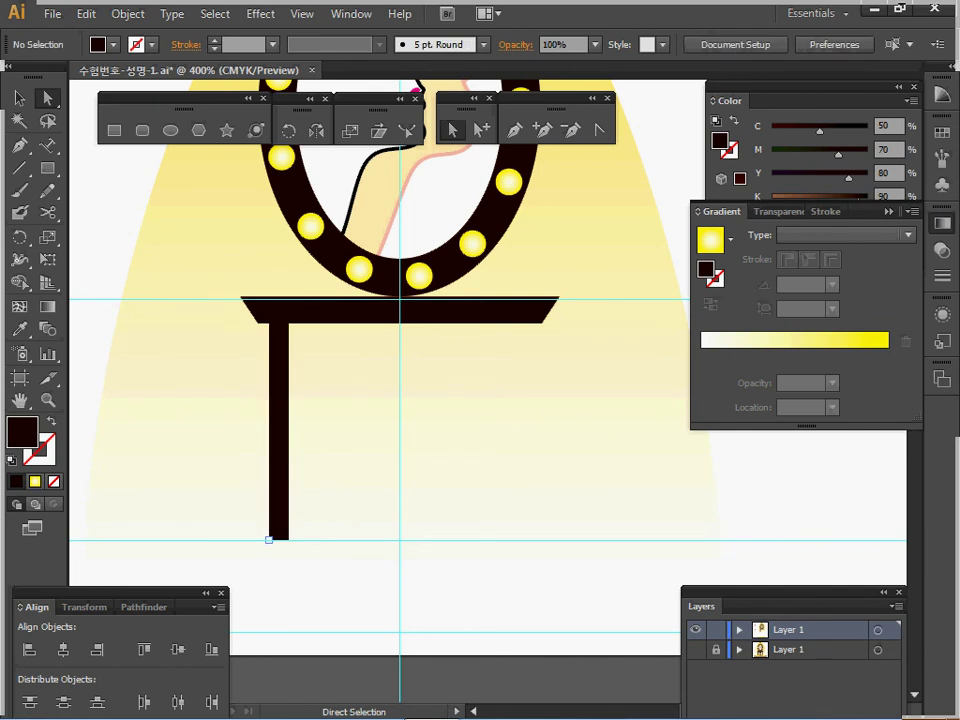
{"action": "left_click", "coordinate": [269, 540]}
{"action": "left_click", "coordinate": [289, 540], "text": "shift"}
{"action": "left_click", "coordinate": [350, 131]}
{"action": "left_click_drag", "start_coordinate": [289, 540], "coordinate": [285, 540]}
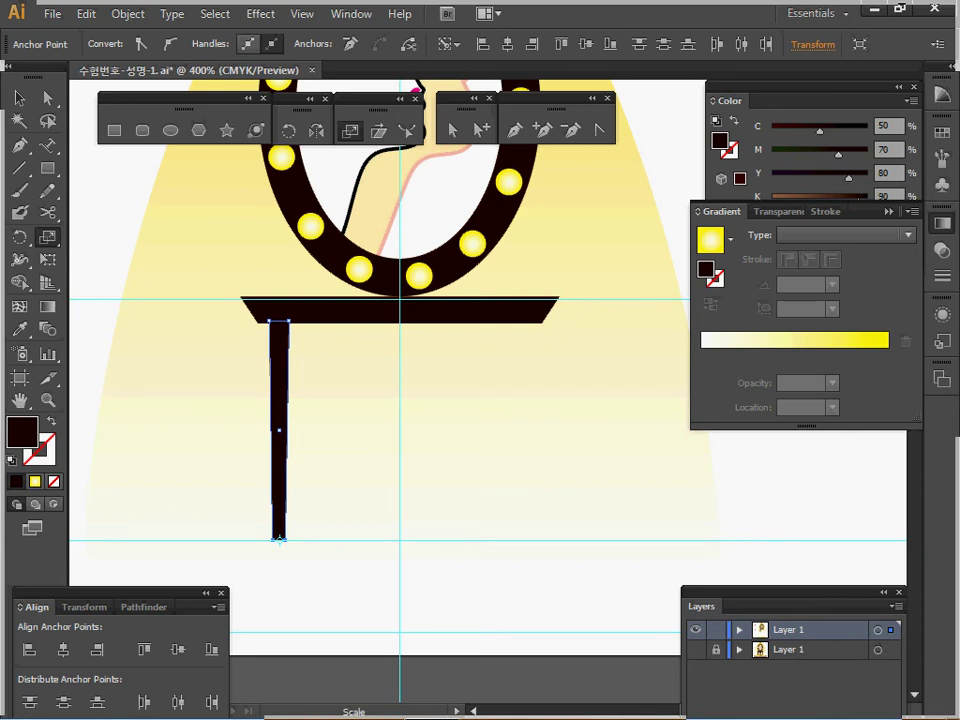
- Reflect a copy of the tapered leg across the vertical centre guide for the other side of the table and save the document
{"action": "key", "text": "ctrl"}
{"action": "left_click", "coordinate": [279, 450], "text": "ctrl"}
{"action": "key", "text": "space"}
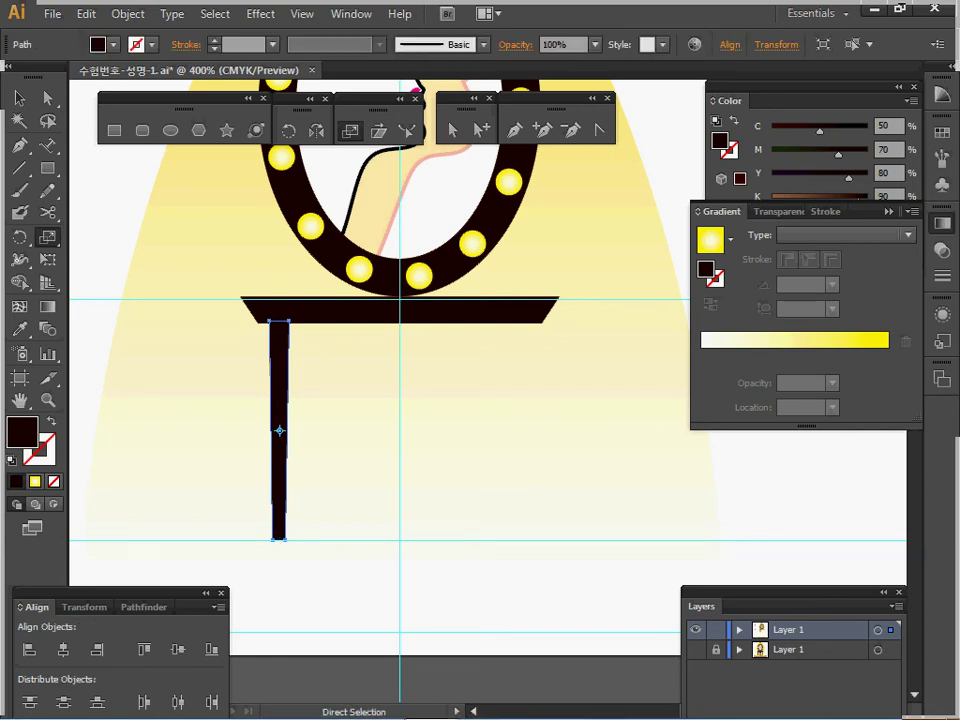
{"action": "left_click_drag", "start_coordinate": [279, 450], "coordinate": [262, 409]}
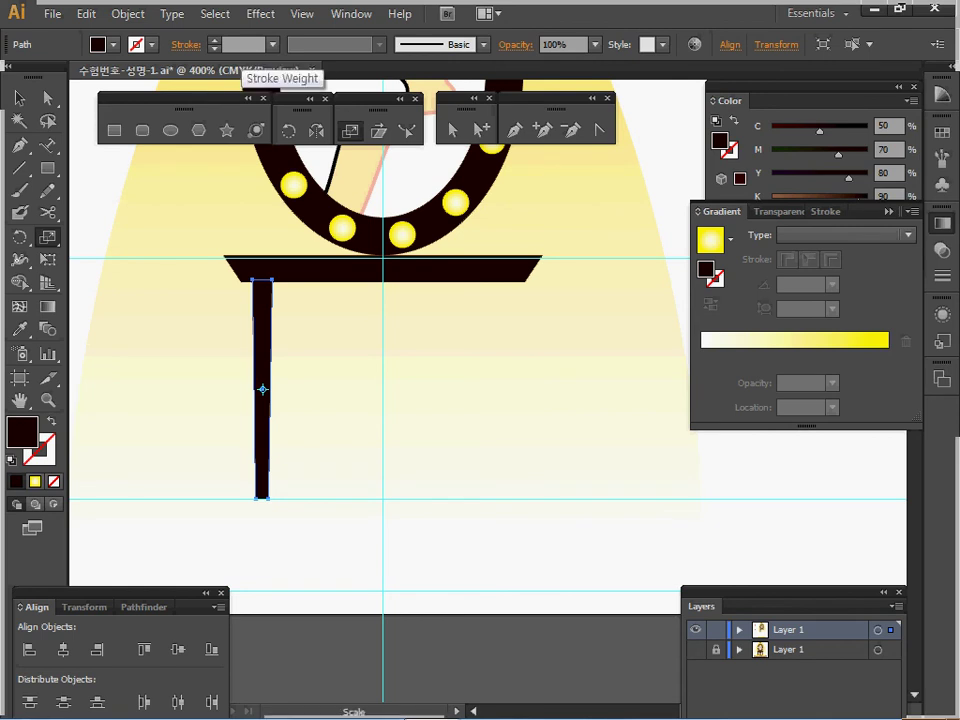
{"action": "left_click", "coordinate": [316, 131]}
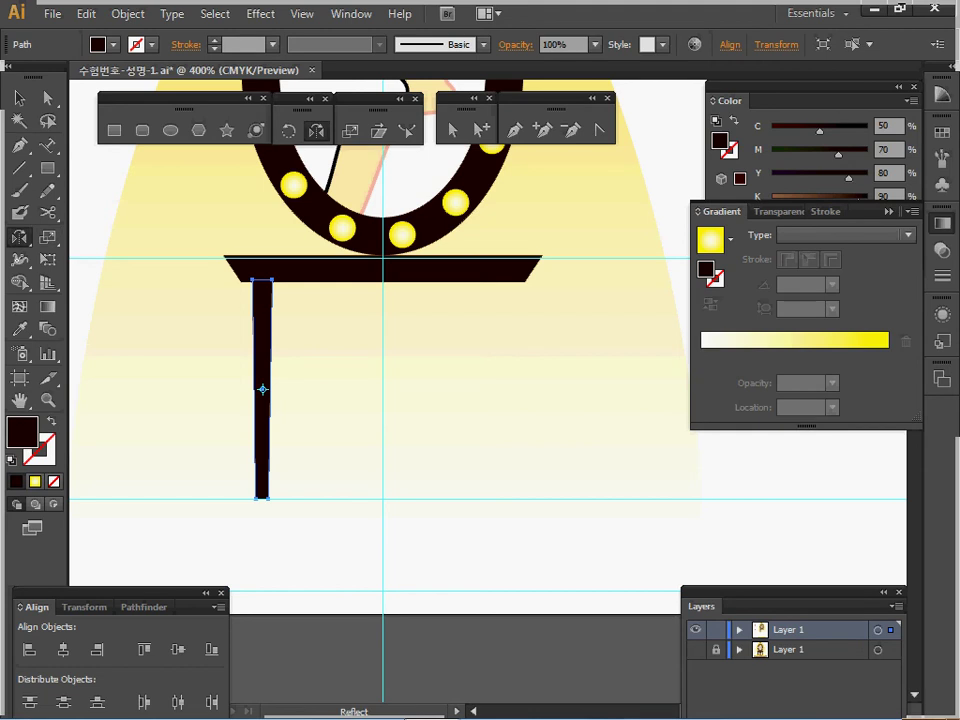
{"action": "left_click", "coordinate": [383, 316]}
{"action": "left_click_drag", "start_coordinate": [383, 430], "coordinate": [382, 432]}
{"action": "key", "text": "ctrl+s"}
- Deselect the leg and draw an 18 × 17 mm dark brown ellipse centred on the vertical guide beneath the tabletop
{"action": "left_click", "coordinate": [519, 431], "text": "ctrl+alt"}
{"action": "left_click", "coordinate": [410, 395], "text": "ctrl"}
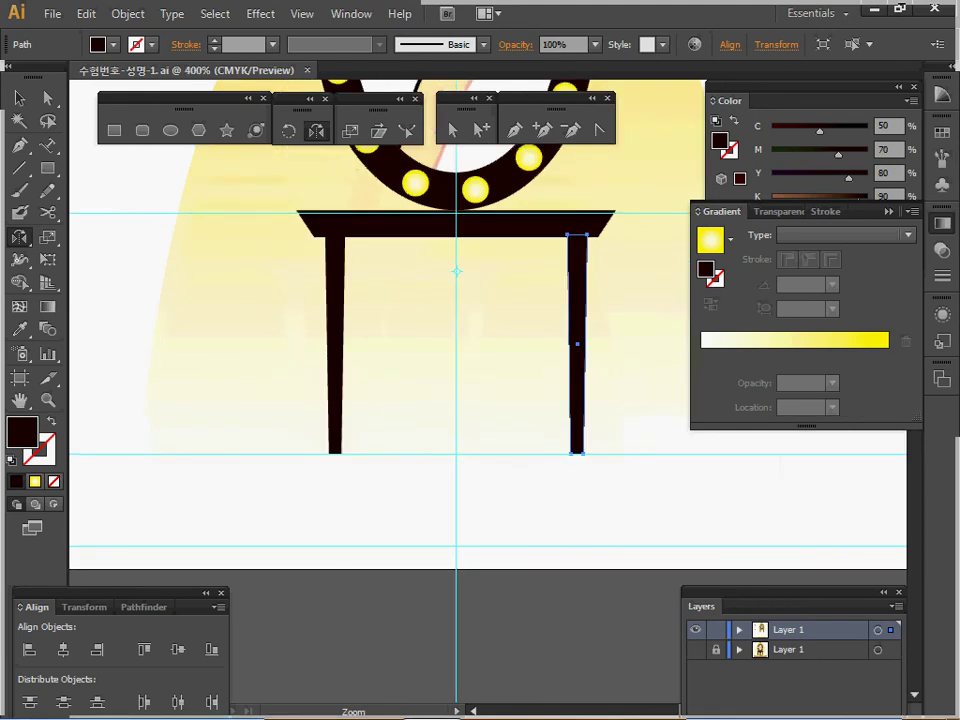
{"action": "left_click_drag", "start_coordinate": [410, 395], "coordinate": [354, 401]}
{"action": "key", "text": "ctrl+shift+a"}
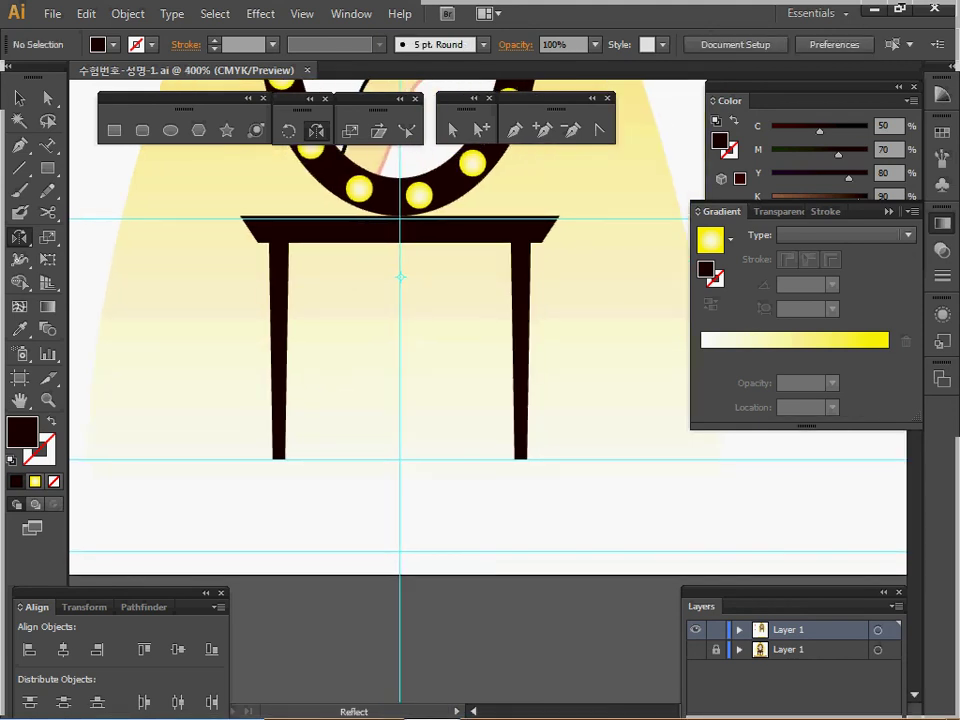
{"action": "key", "text": "l"}
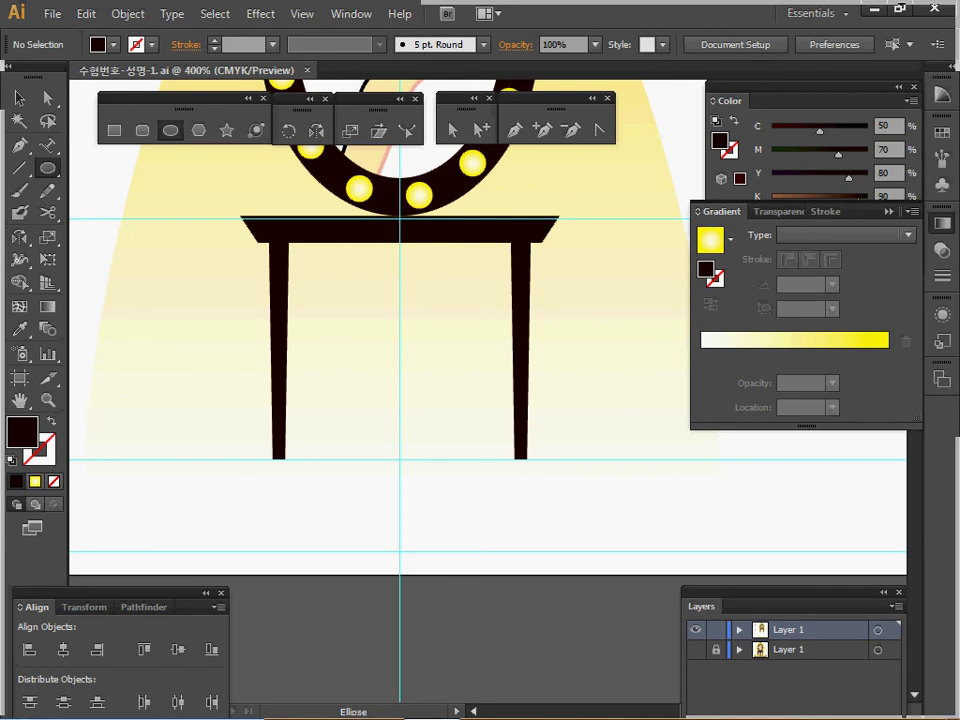
{"action": "left_click", "coordinate": [311, 318]}
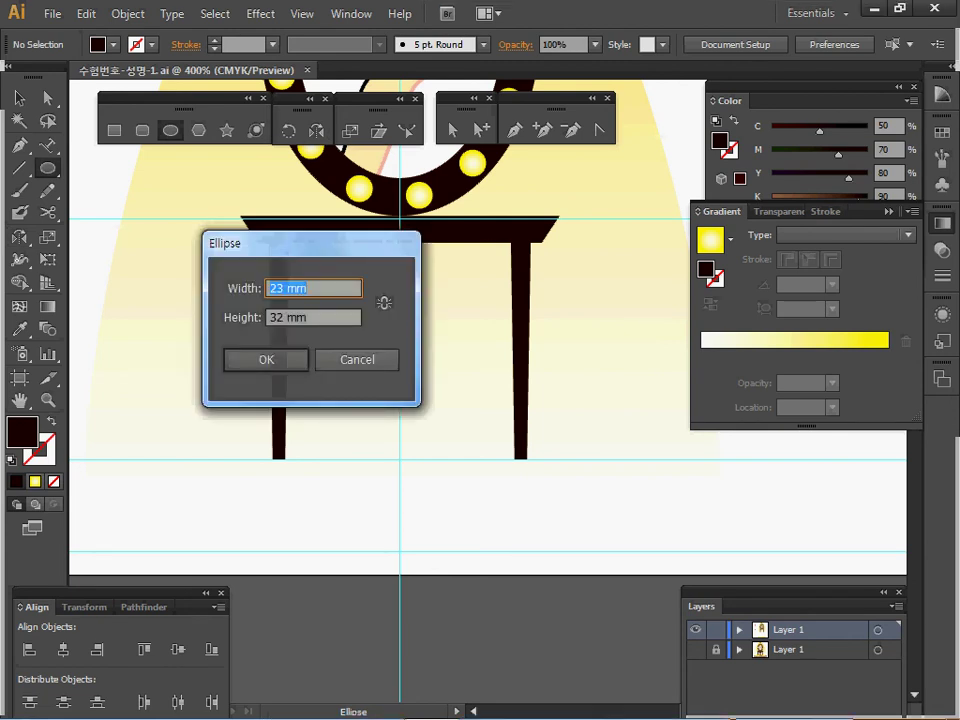
{"action": "left_click", "coordinate": [357, 360]}
{"action": "left_click", "coordinate": [311, 318]}
{"action": "type", "text": "18"}
{"action": "key", "text": "Tab"}
{"action": "type", "text": "17"}
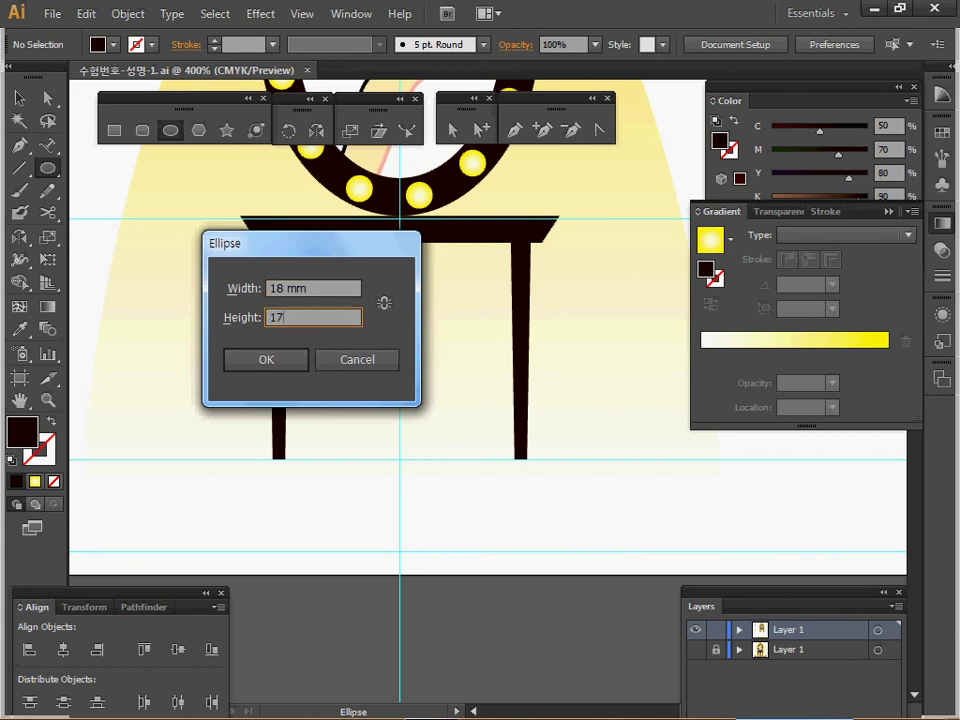
{"action": "key", "text": "Return"}
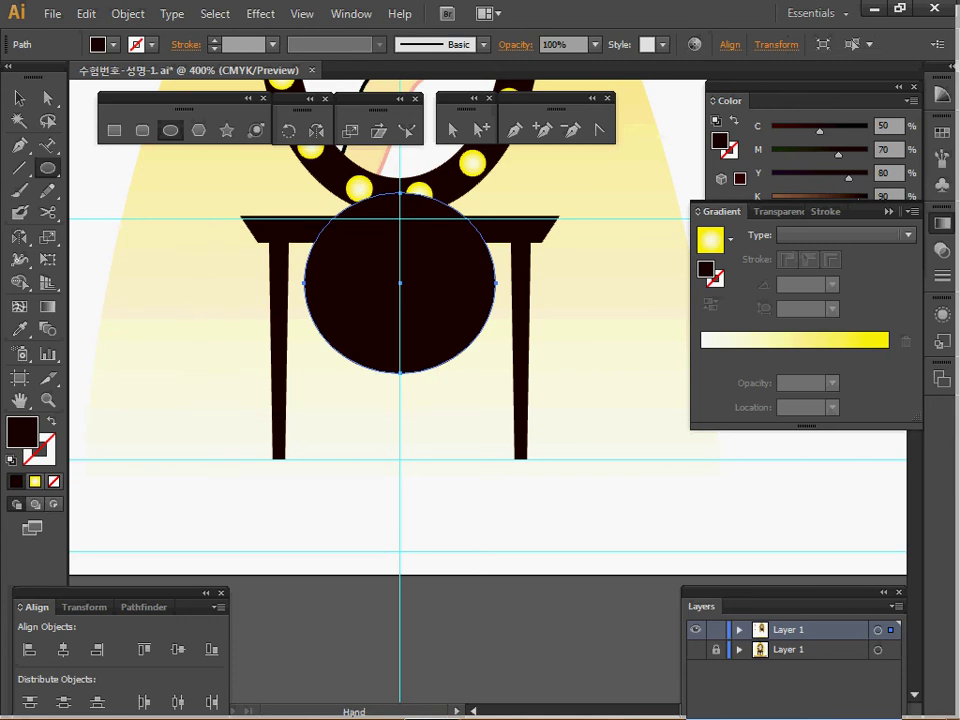
- Move the dark brown ellipse up over the reference chair seat in outline view, matching its lower edge to the seat's bottom curve
{"action": "left_click", "coordinate": [408, 305], "text": "ctrl"}
{"action": "left_click_drag", "start_coordinate": [408, 305], "coordinate": [352, 261]}
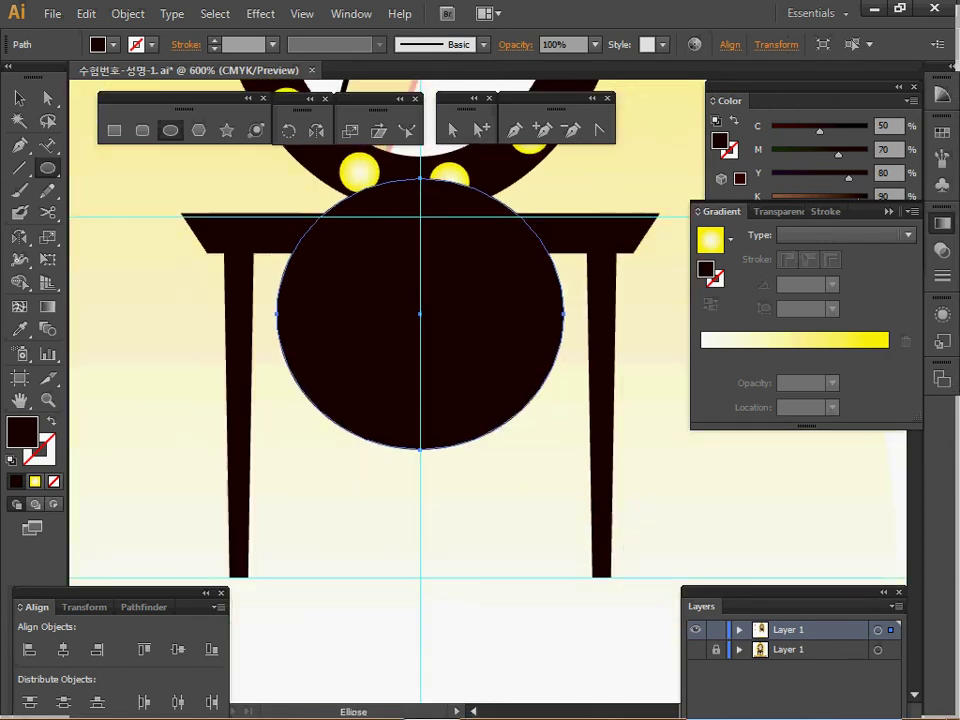
{"action": "left_click", "coordinate": [696, 630], "text": "ctrl"}
{"action": "left_click", "coordinate": [501, 403], "text": "ctrl+alt"}
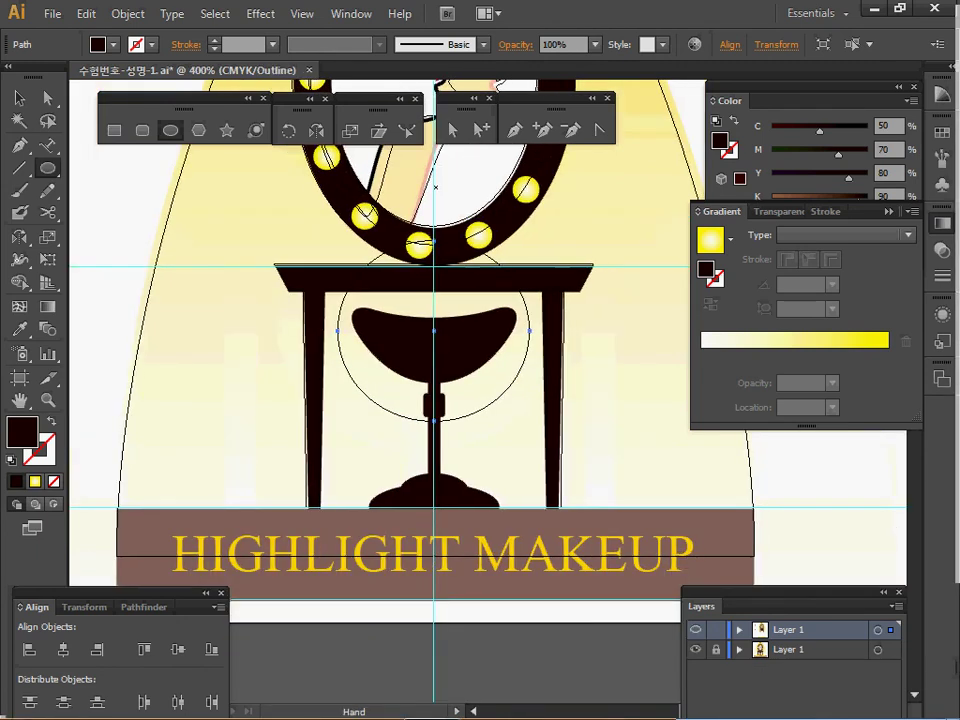
{"action": "left_click_drag", "start_coordinate": [501, 403], "coordinate": [452, 411]}
{"action": "left_click", "coordinate": [422, 400], "text": "ctrl"}
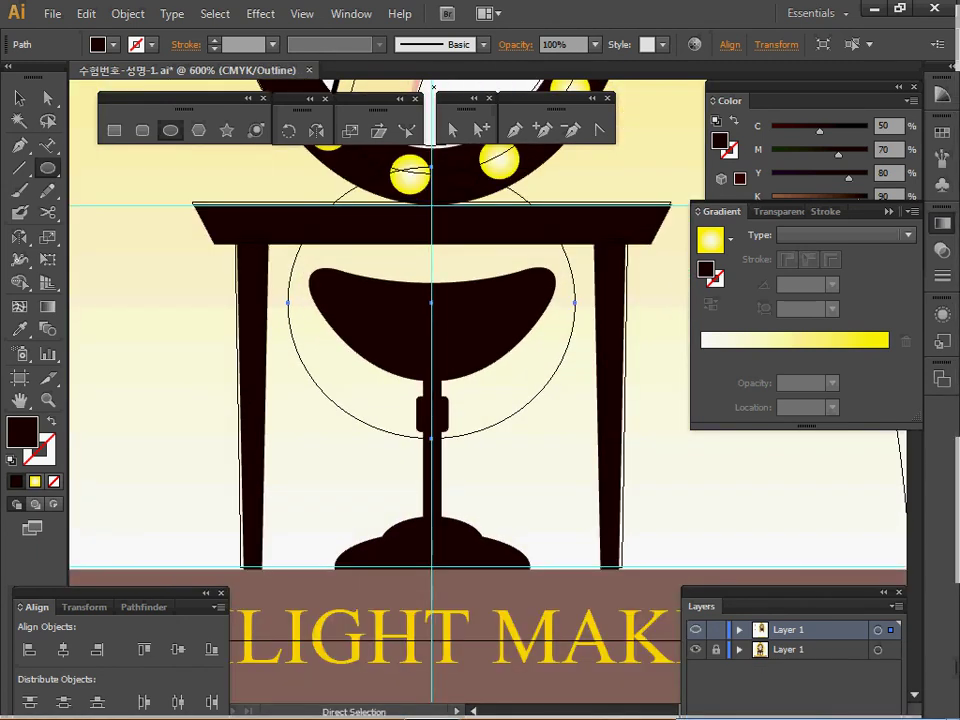
{"action": "left_click_drag", "start_coordinate": [431, 302], "coordinate": [396, 321]}
{"action": "key", "text": "Right"}
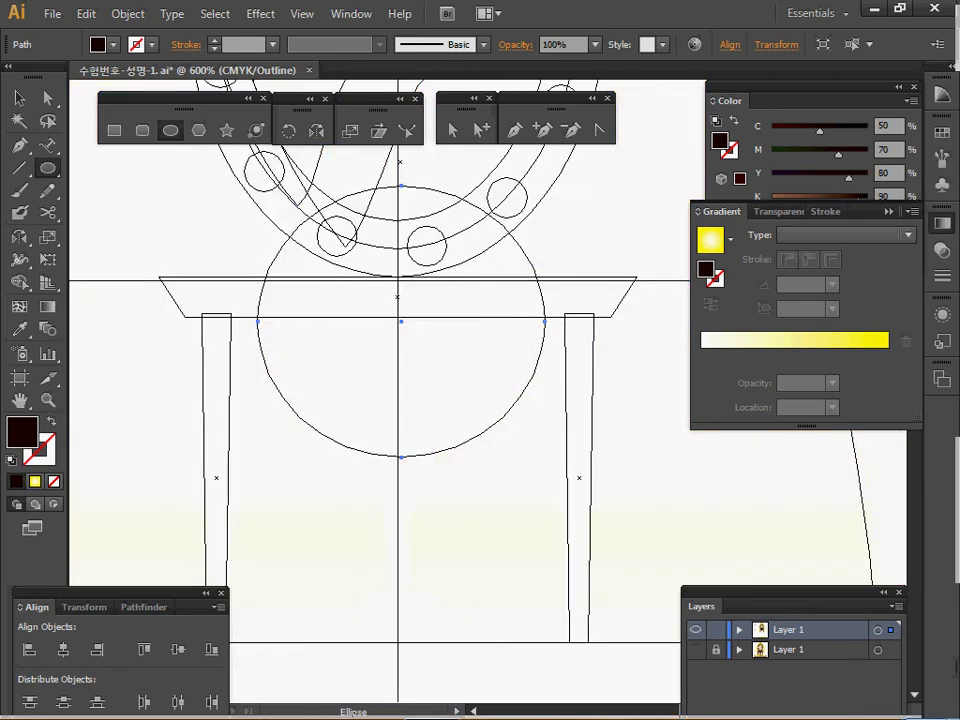
{"action": "key", "text": "ctrl+y"}
{"action": "left_click_drag", "start_coordinate": [380, 300], "coordinate": [380, 345]}
{"action": "key", "text": "ctrl+y"}
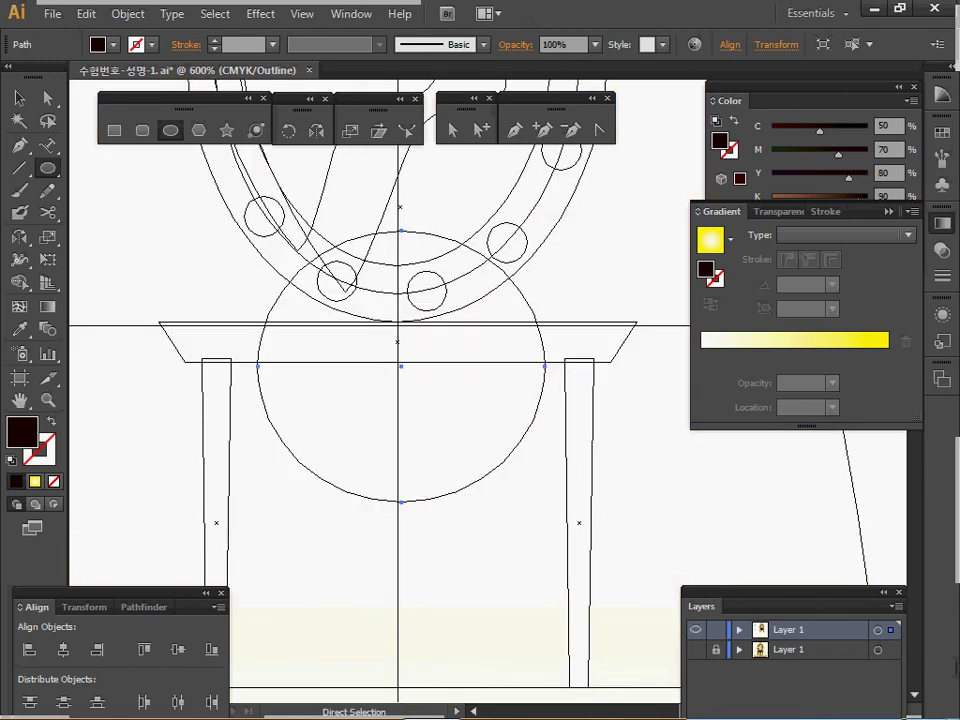
{"action": "key", "text": "ctrl+y"}
{"action": "key", "text": "ctrl+y"}
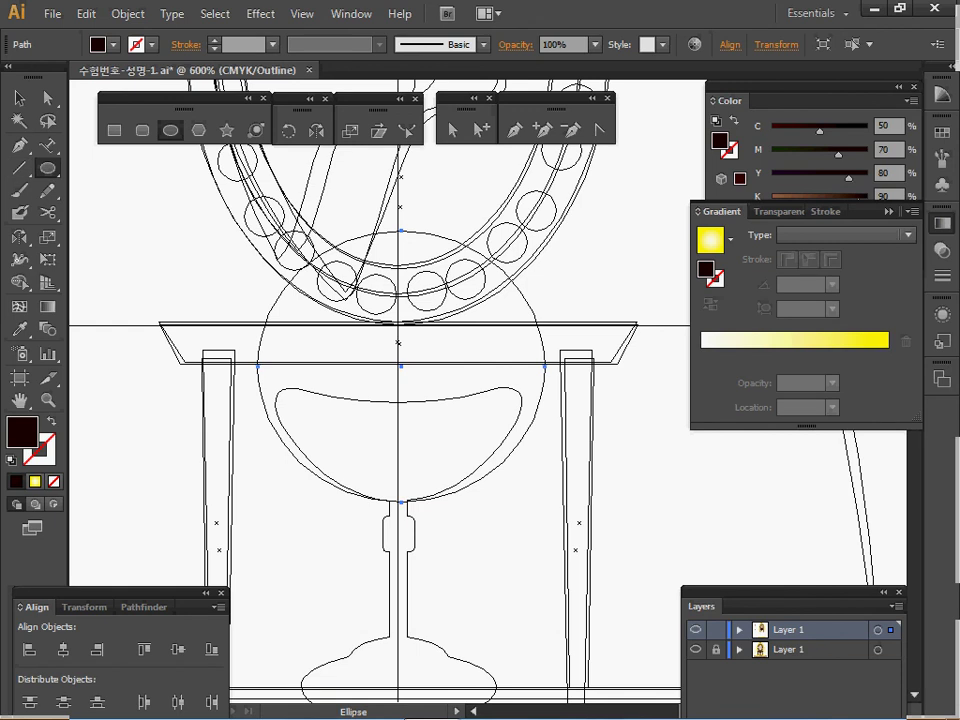
- Draw a wide ellipse across the mirror and tabletop so its lower edge follows the reference seat's concave top curve
{"action": "left_click_drag", "start_coordinate": [184, 181], "coordinate": [602, 407]}
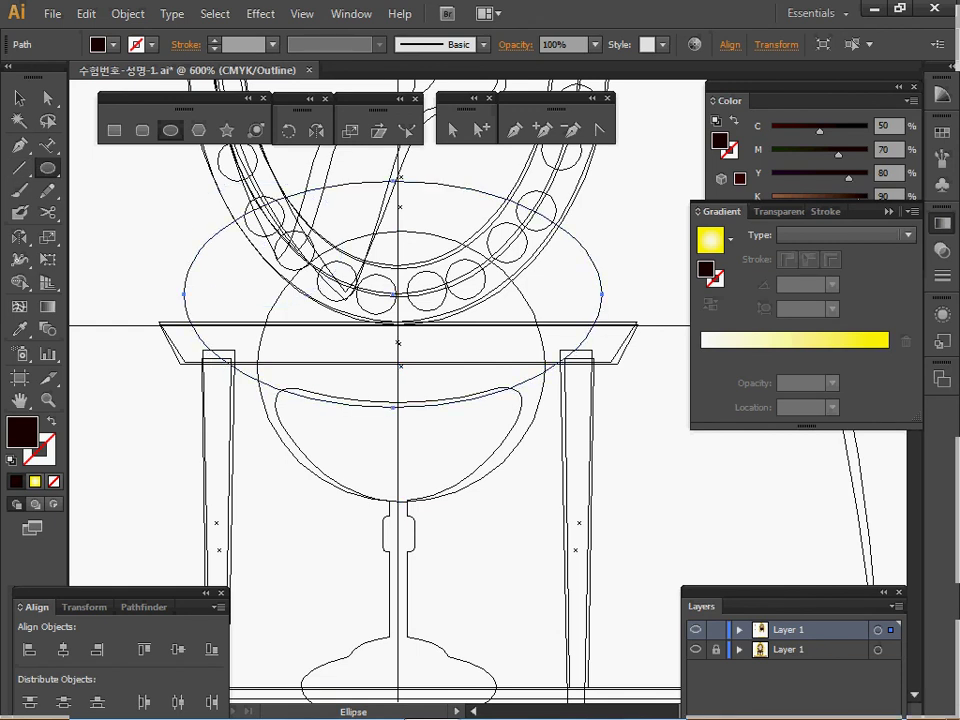
{"action": "left_click", "coordinate": [18, 99]}
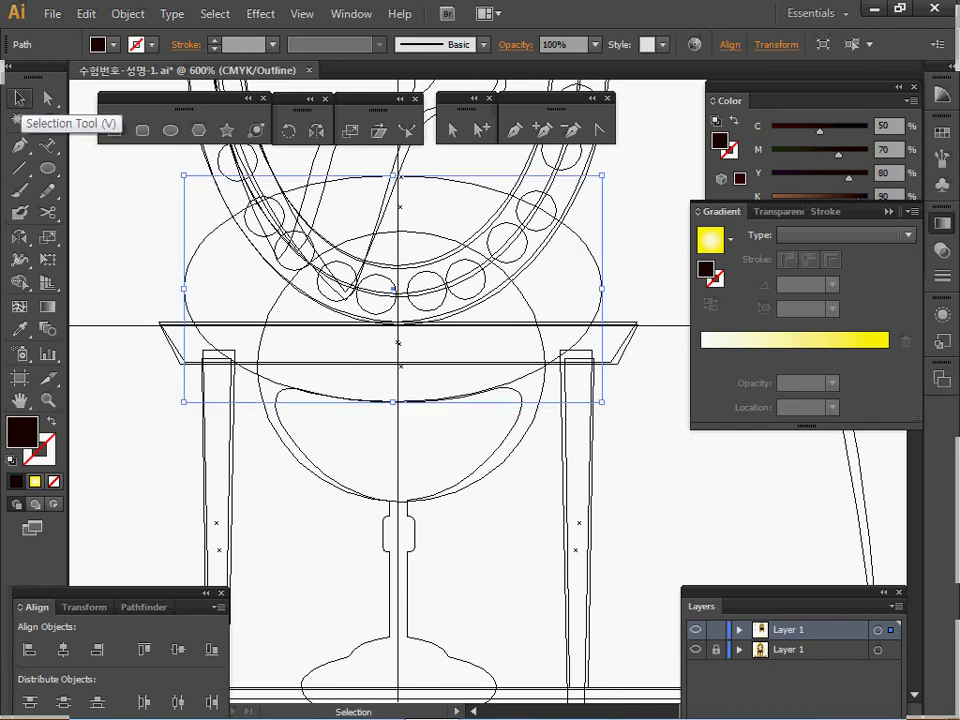
{"action": "key", "text": "Down"}
{"action": "key", "text": "Down"}
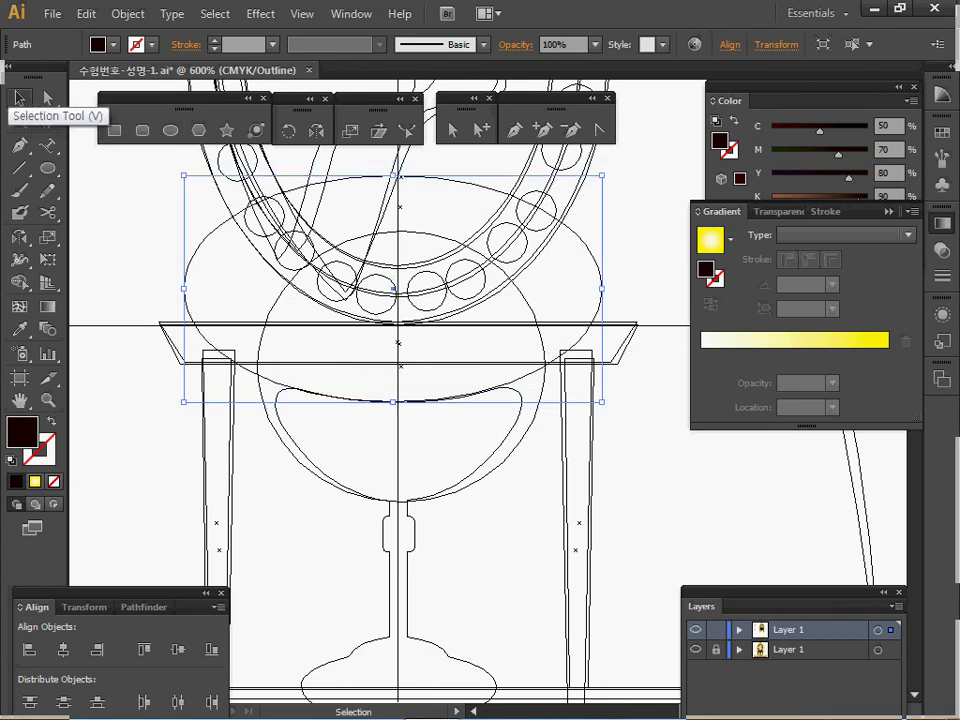
- Without the reference and in preview, centre the two ellipses horizontally and subtract the wide one to leave the crescent-shaped seat
{"action": "left_click", "coordinate": [696, 650]}
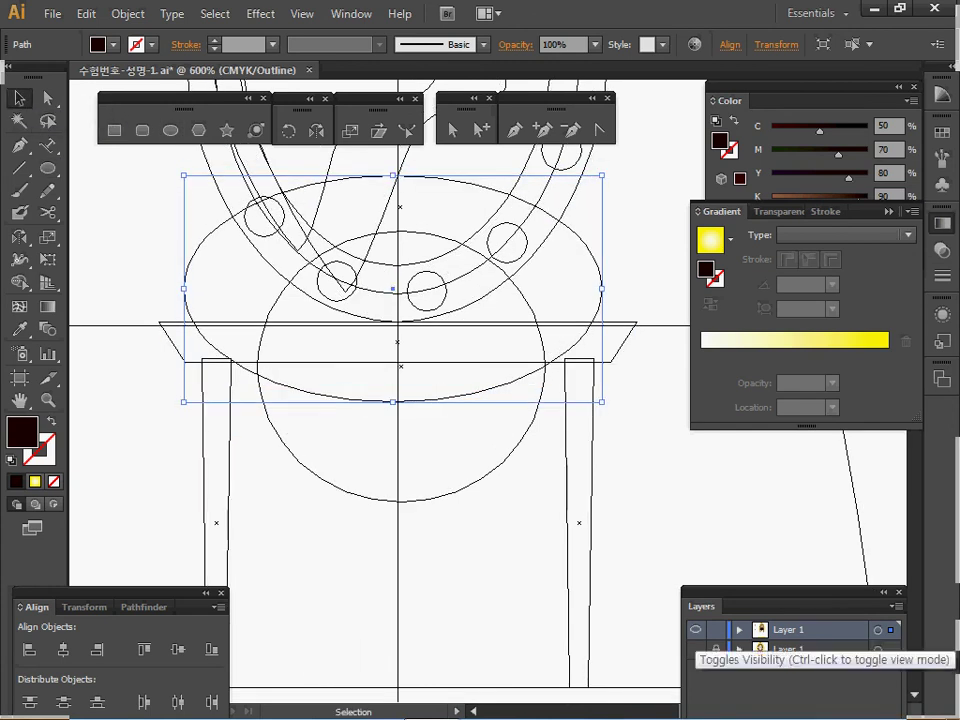
{"action": "key", "text": "ctrl+y"}
{"action": "left_click", "coordinate": [400, 450], "text": "ctrl+shift"}
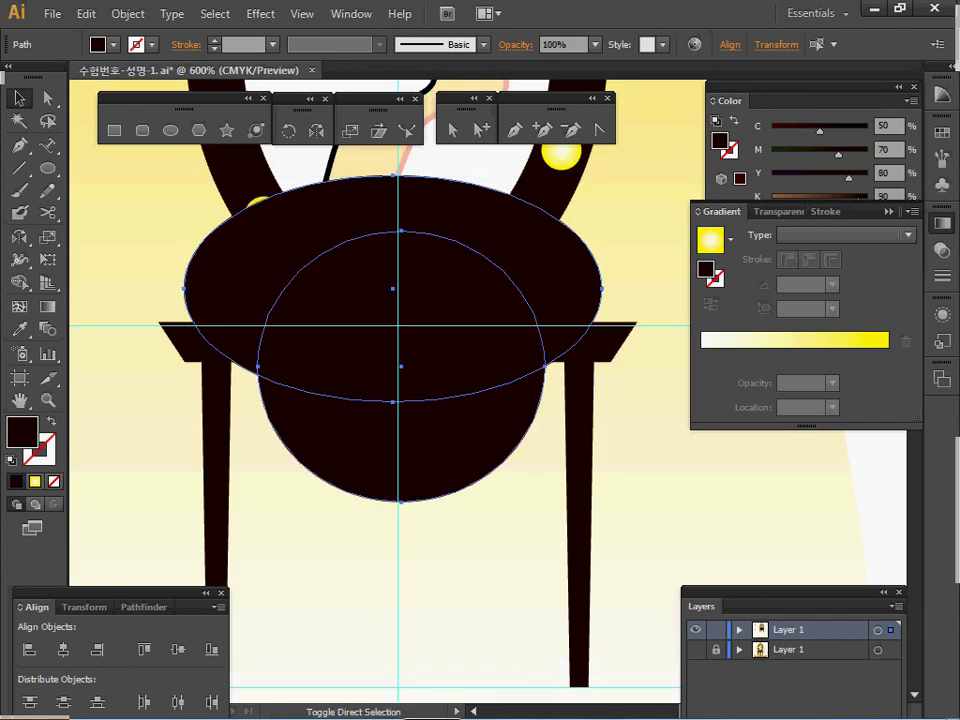
{"action": "left_click", "coordinate": [86, 607]}
{"action": "left_click", "coordinate": [33, 589]}
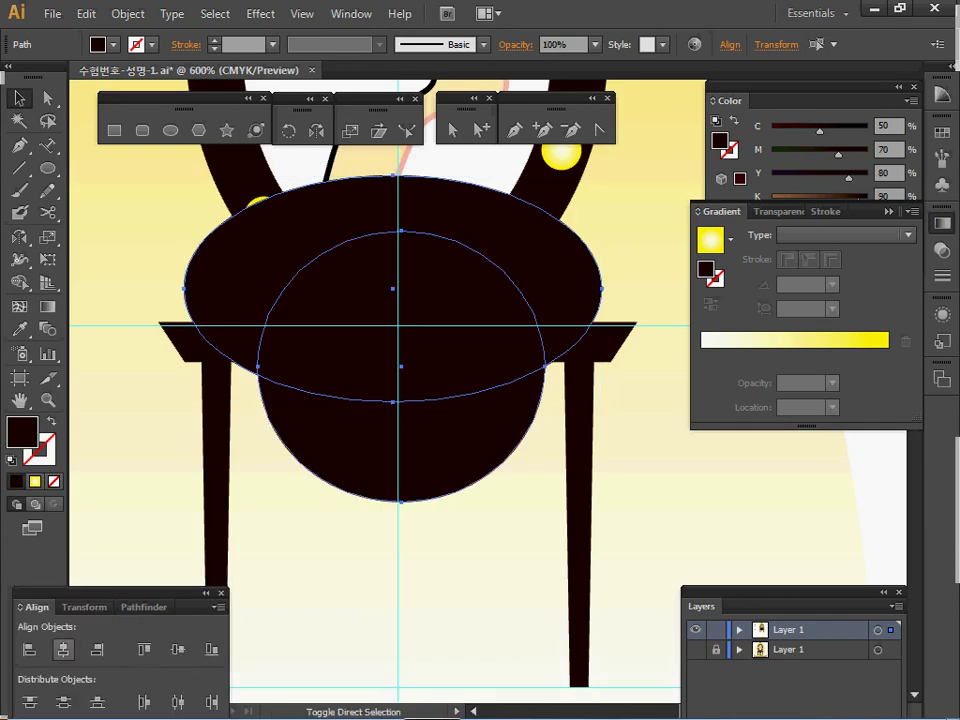
{"action": "left_click", "coordinate": [63, 649]}
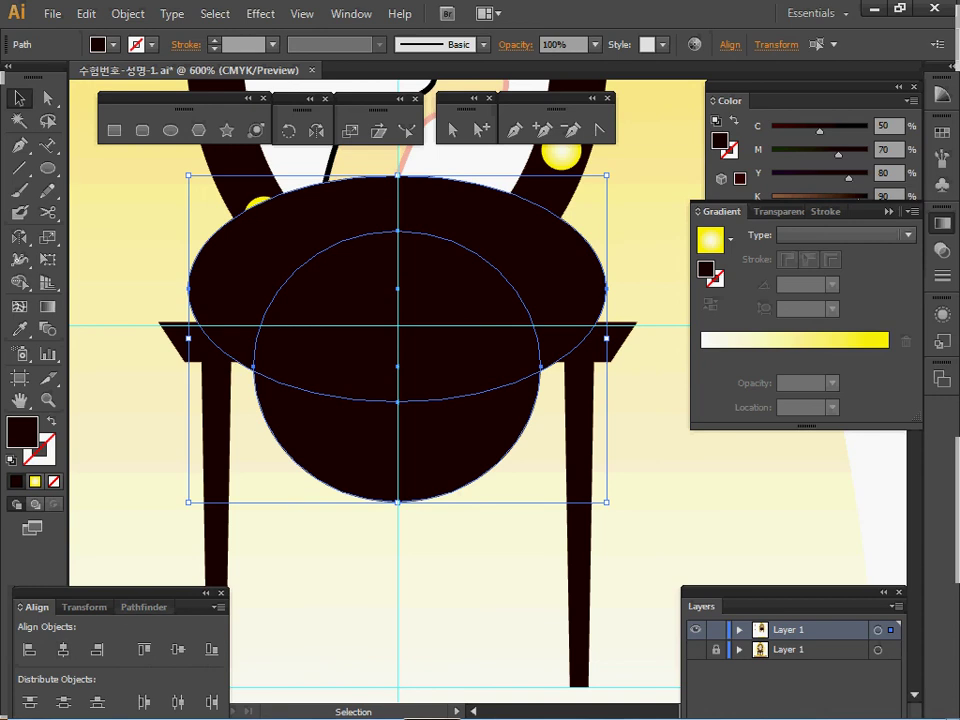
{"action": "left_click", "coordinate": [144, 607]}
{"action": "left_click", "coordinate": [62, 656]}
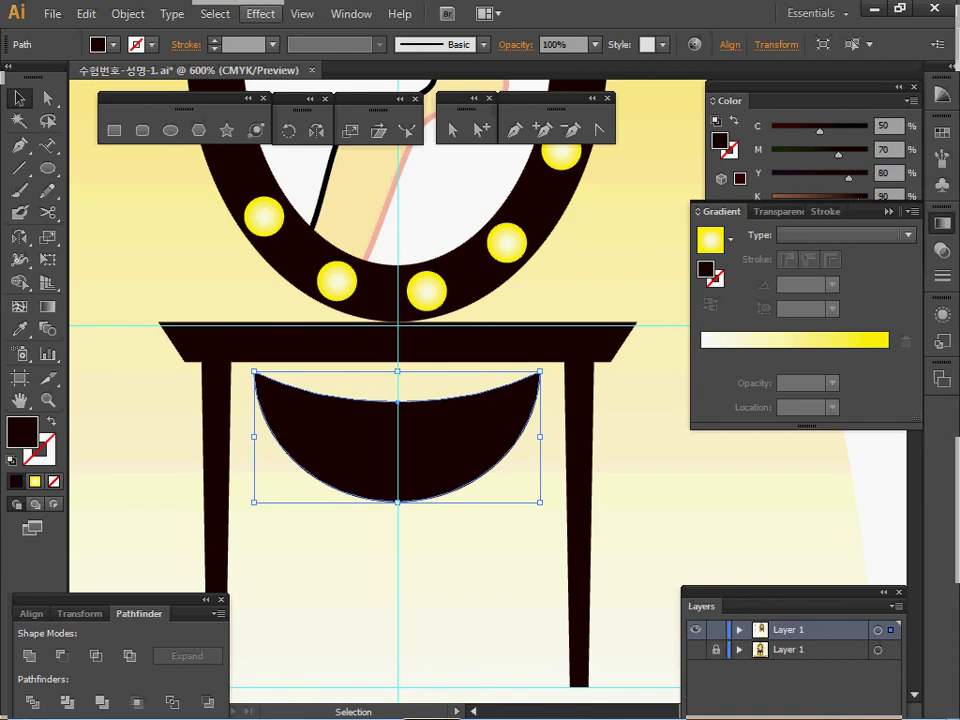
- Apply Round Corners with a 3.5 mm radius to the crescent seat and expand its appearance into an editable path
{"action": "left_click", "coordinate": [260, 14]}
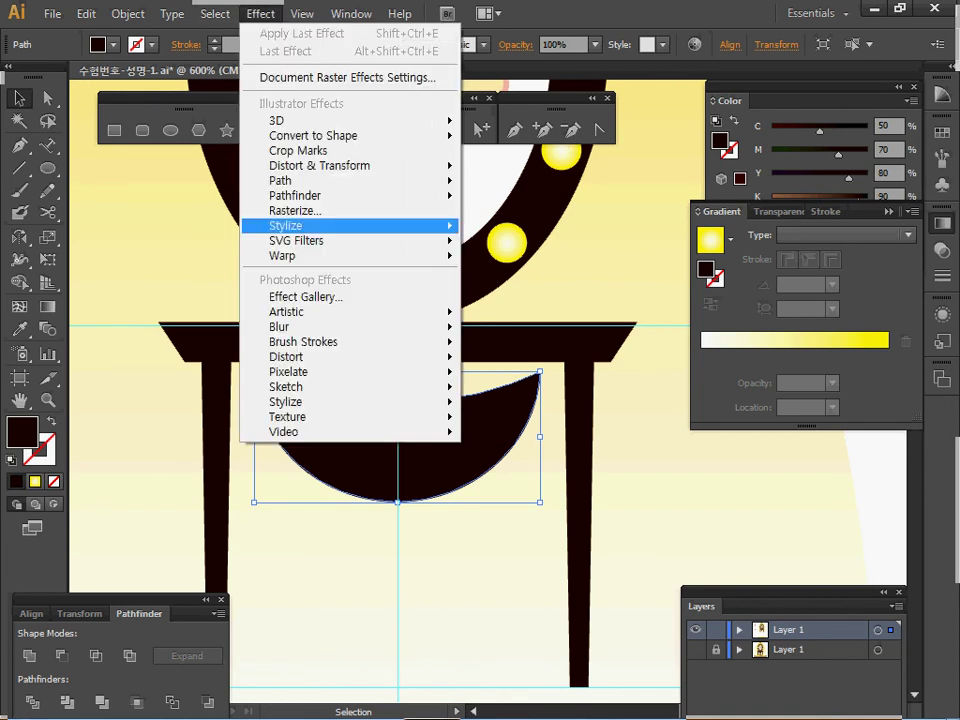
{"action": "mouse_move", "coordinate": [300, 226]}
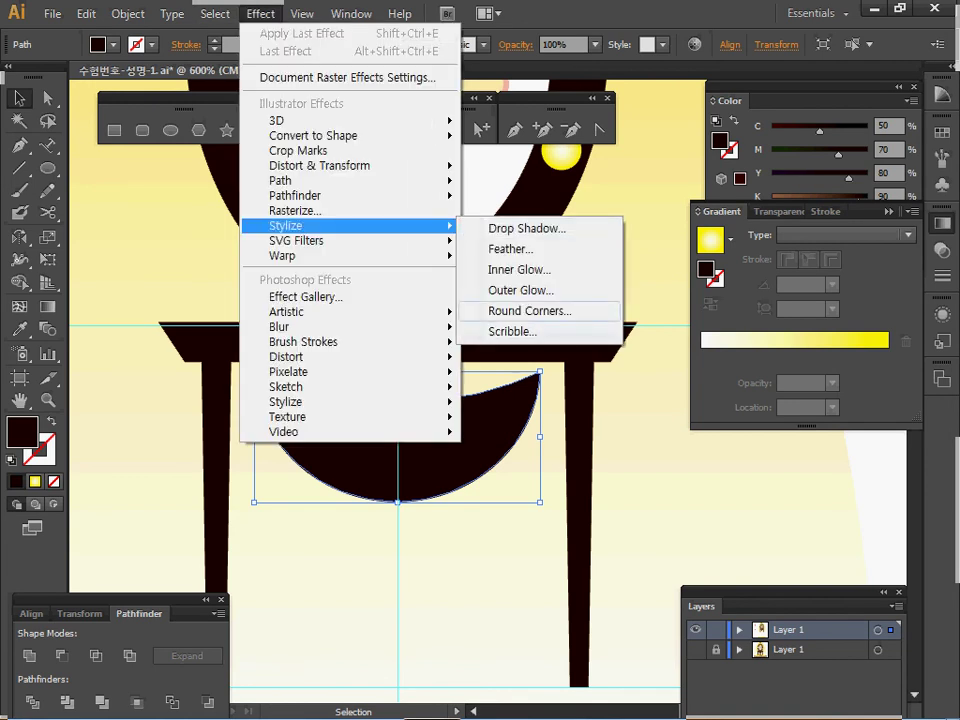
{"action": "left_click", "coordinate": [530, 311]}
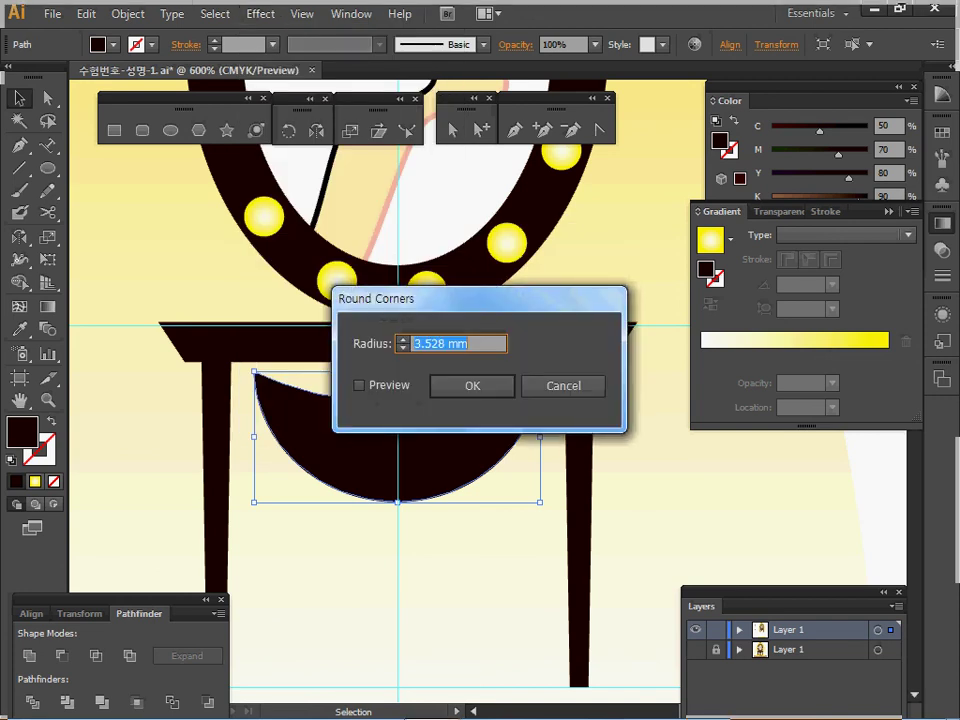
{"action": "left_click", "coordinate": [360, 385]}
{"action": "left_click_drag", "start_coordinate": [433, 344], "coordinate": [478, 344]}
{"action": "key", "text": "BackSpace"}
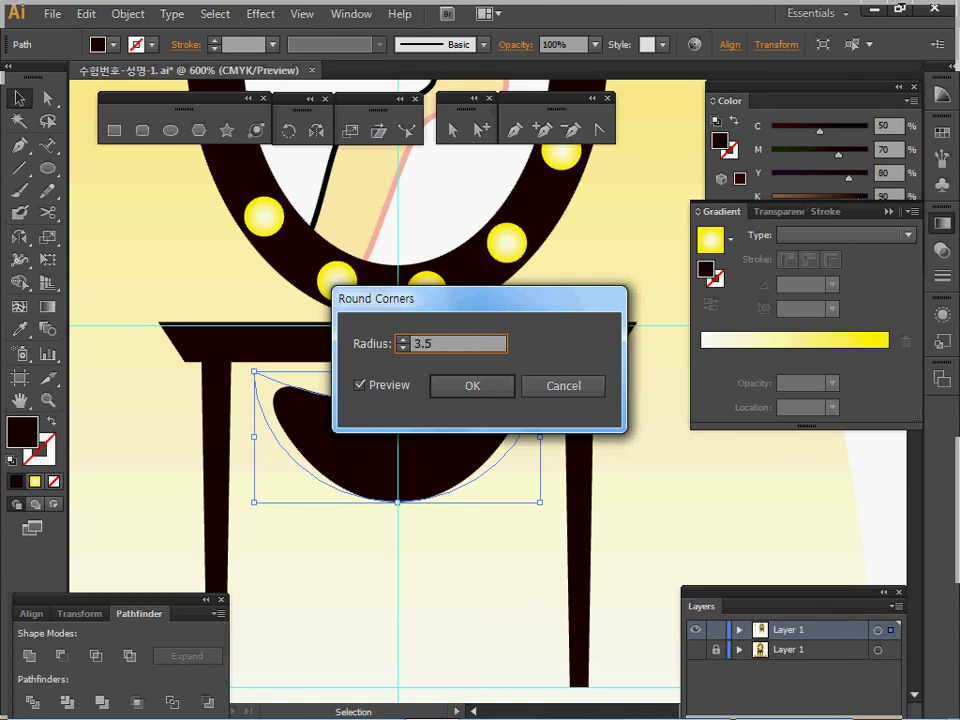
{"action": "left_click", "coordinate": [360, 385]}
{"action": "left_click", "coordinate": [360, 385]}
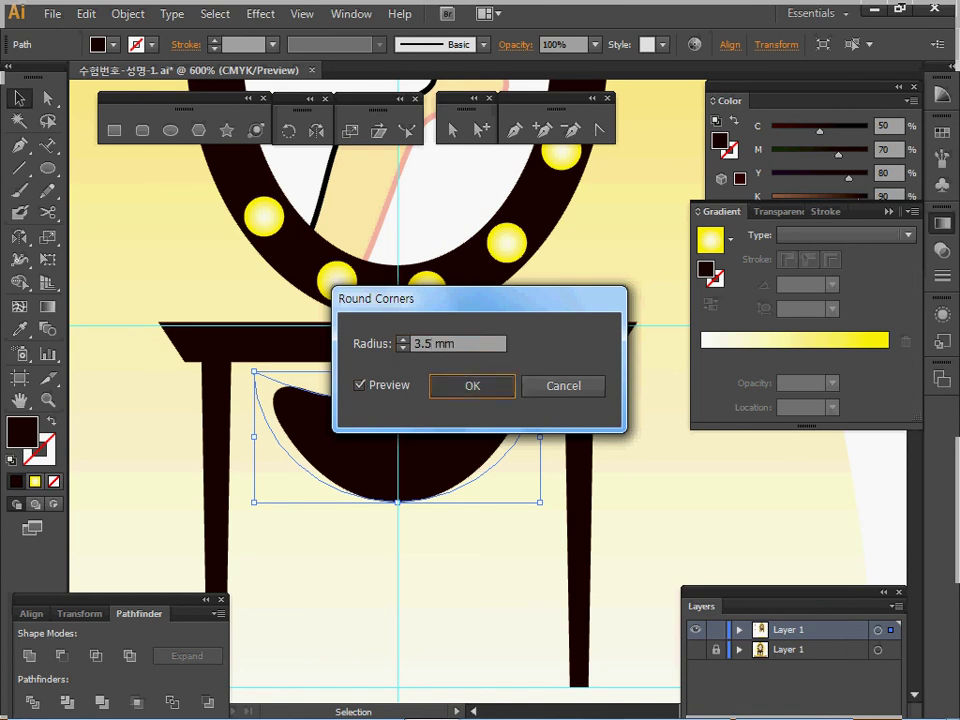
{"action": "left_click", "coordinate": [472, 386]}
{"action": "left_click", "coordinate": [127, 13]}
{"action": "left_click", "coordinate": [186, 236]}
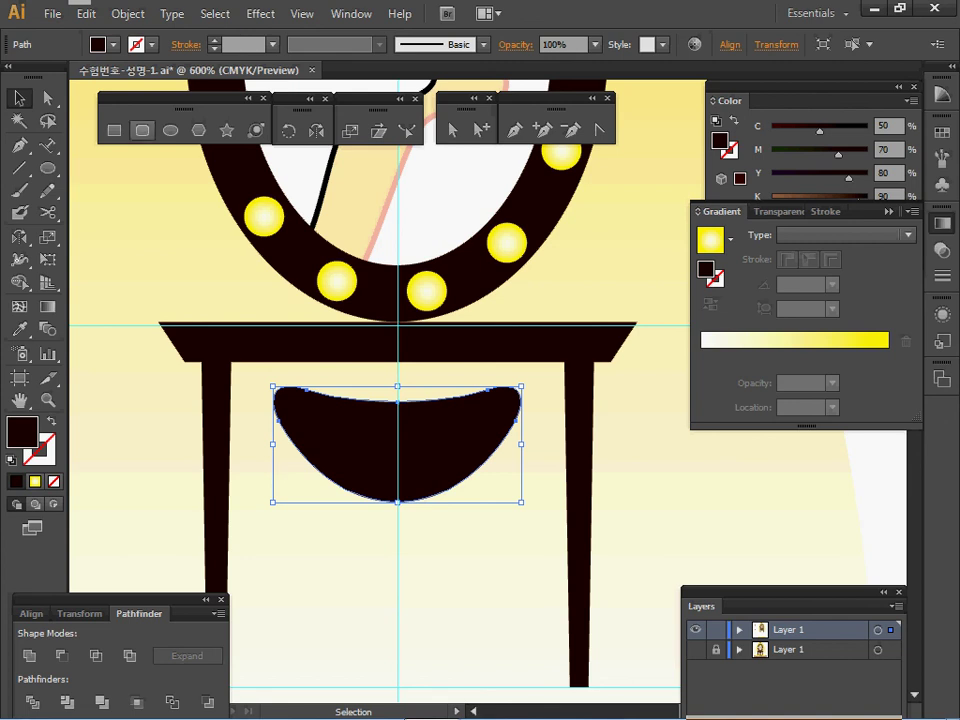
- Show the reference outlines around the chair stand in outline view, ready for tracing with the Rounded Rectangle tool
{"action": "left_click", "coordinate": [142, 130]}
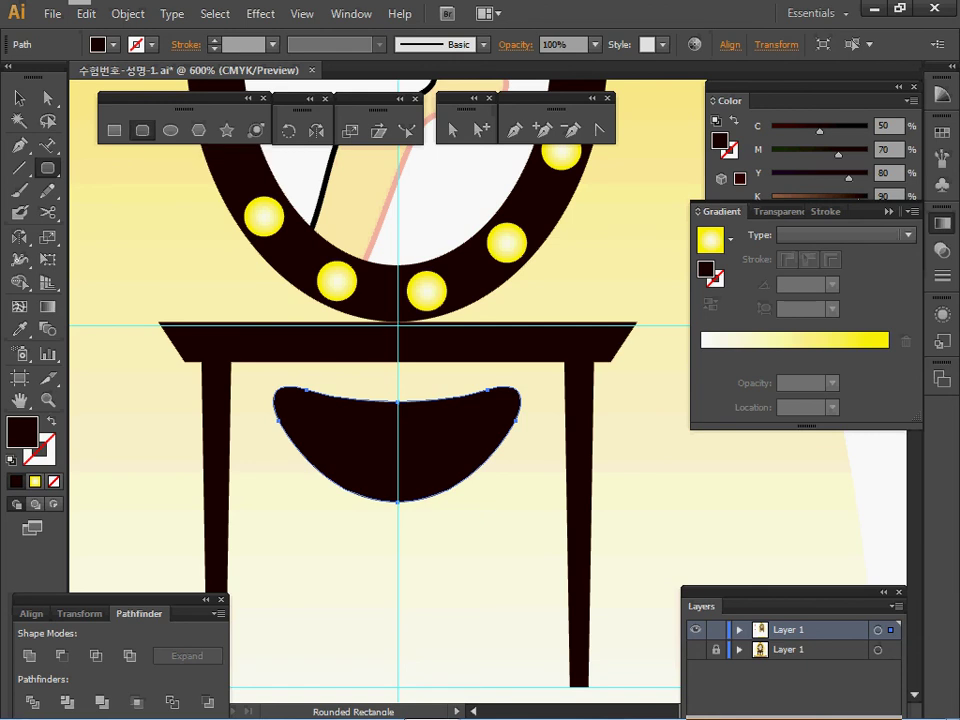
{"action": "left_click_drag", "start_coordinate": [430, 540], "coordinate": [422, 371]}
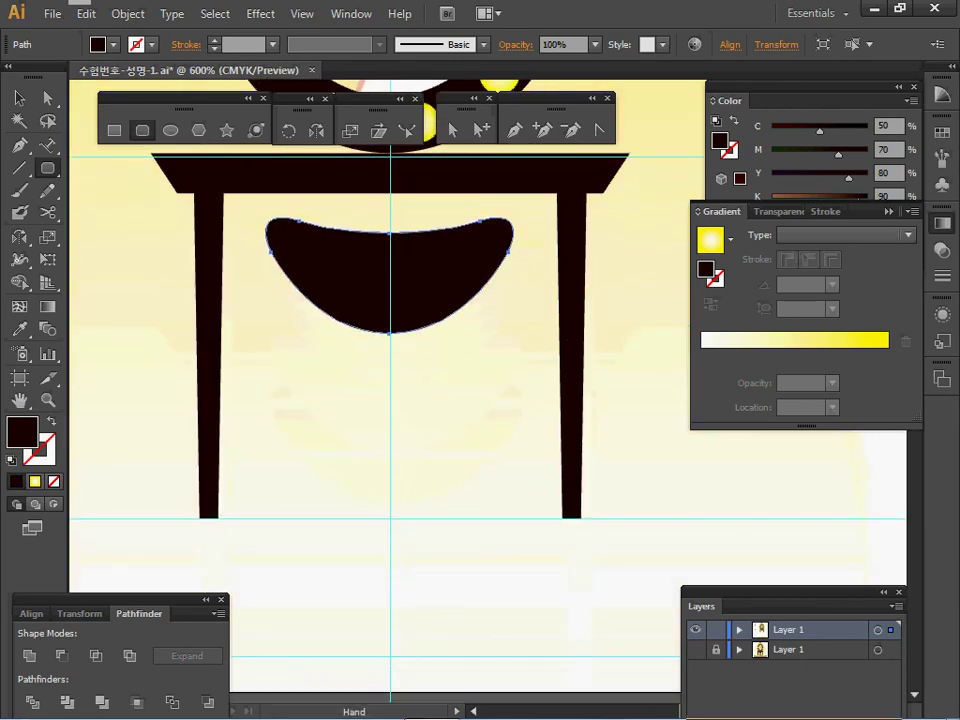
{"action": "left_click", "coordinate": [696, 650]}
{"action": "key", "text": "ctrl+y"}
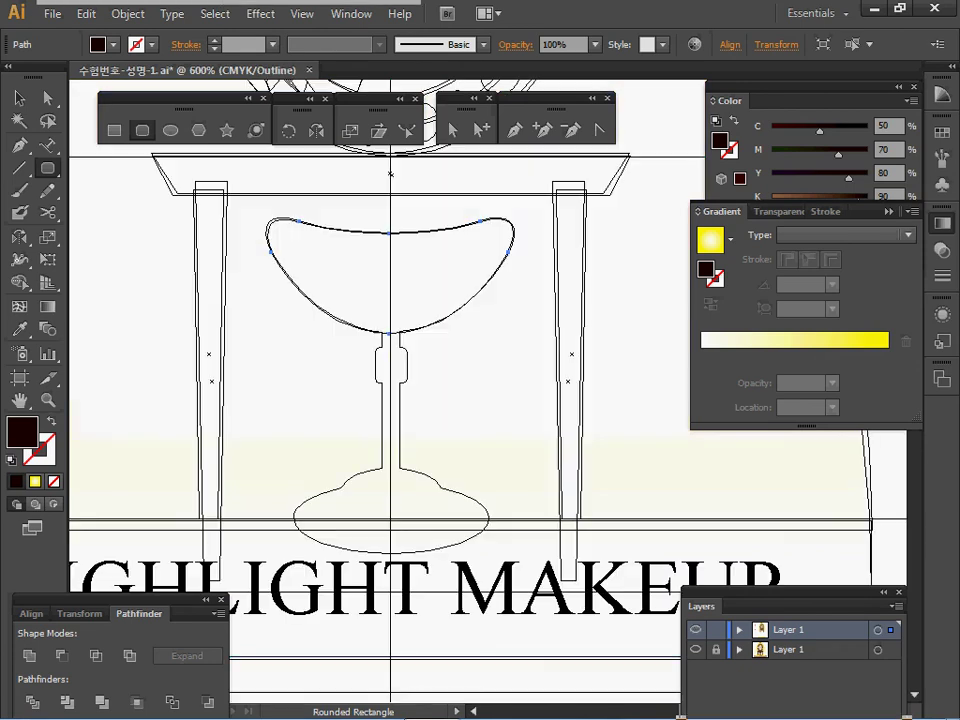
{"action": "left_click_drag", "start_coordinate": [430, 530], "coordinate": [407, 500]}
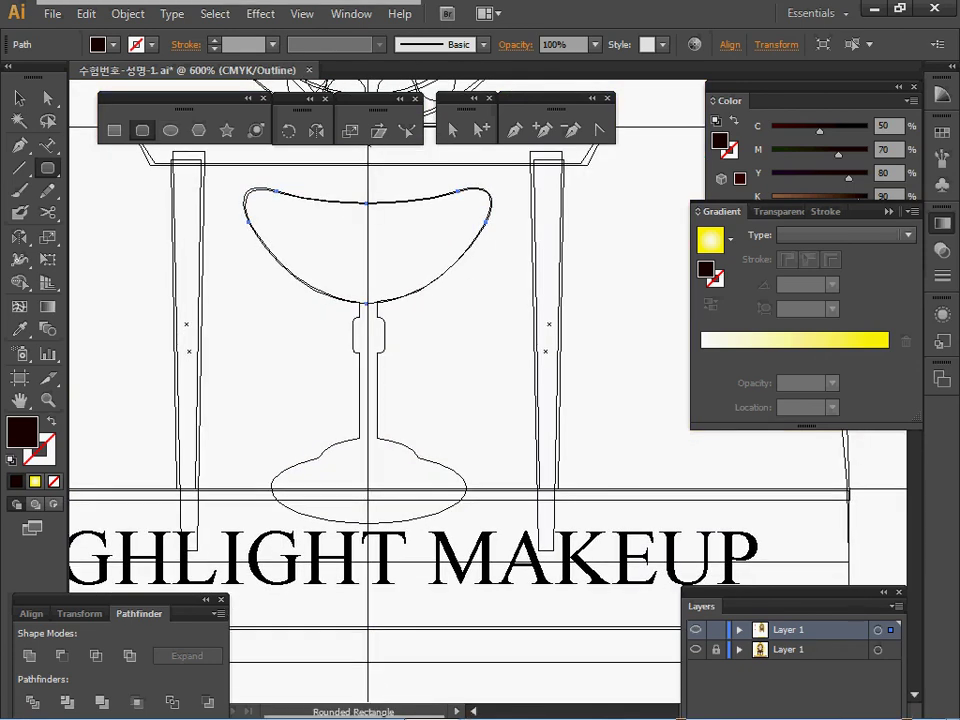
{"action": "left_click", "coordinate": [371, 334], "text": "ctrl"}
{"action": "left_click_drag", "start_coordinate": [371, 334], "coordinate": [247, 273]}
{"action": "mouse_move", "coordinate": [338, 307]}
{"action": "left_mouse_down"}
{"action": "mouse_move", "coordinate": [383, 341]}
{"action": "mouse_move", "coordinate": [383, 355]}
{"action": "left_mouse_up"}
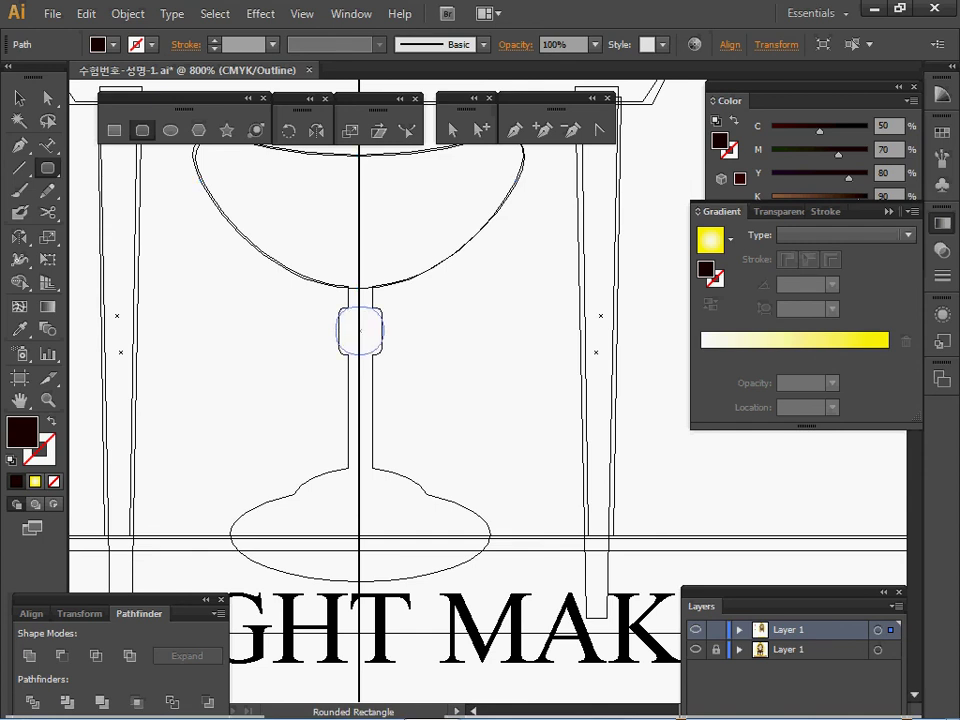
{"action": "key", "text": "ctrl+z"}
{"action": "left_click", "coordinate": [143, 131]}
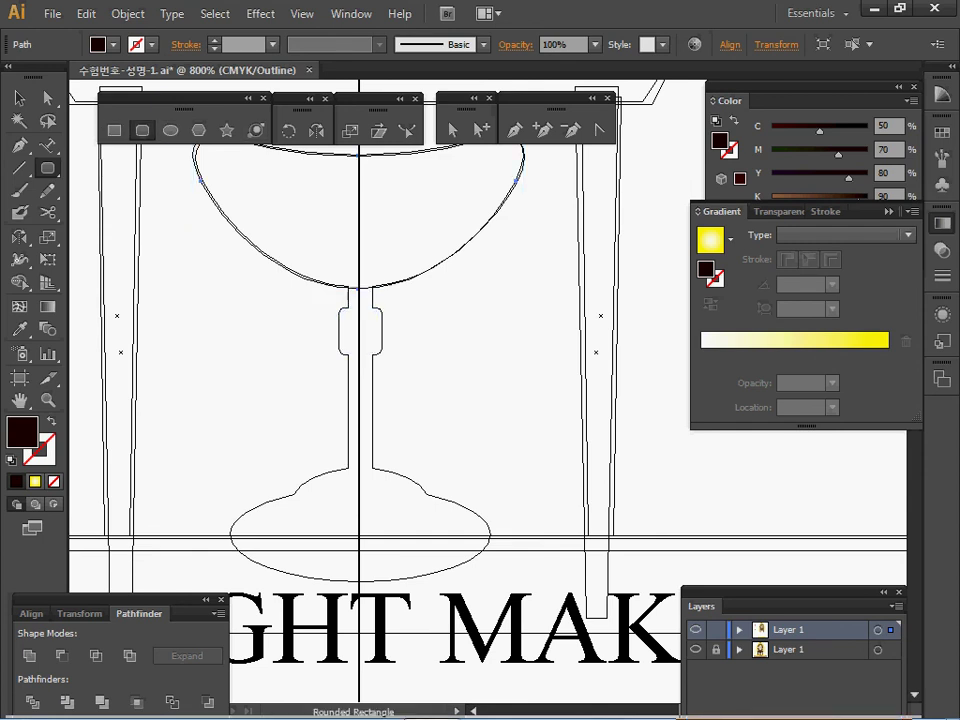
- Trace the stand's small collar and its narrow stem as two rounded rectangles with reduced corner rounding, extending the stem from seat to base
{"action": "mouse_move", "coordinate": [338, 307]}
{"action": "left_mouse_down"}
{"action": "mouse_move", "coordinate": [369, 357]}
{"action": "mouse_move", "coordinate": [384, 361]}
{"action": "left_mouse_up"}
{"action": "key", "text": "Down"}
{"action": "key", "text": "Down"}
{"action": "key", "text": "Down"}
{"action": "left_click_drag", "start_coordinate": [384, 361], "coordinate": [383, 355]}
{"action": "key", "text": "Right"}
{"action": "key", "text": "Left"}
{"action": "key", "text": "Up"}
{"action": "left_click_drag", "start_coordinate": [382, 355], "coordinate": [382, 355]}
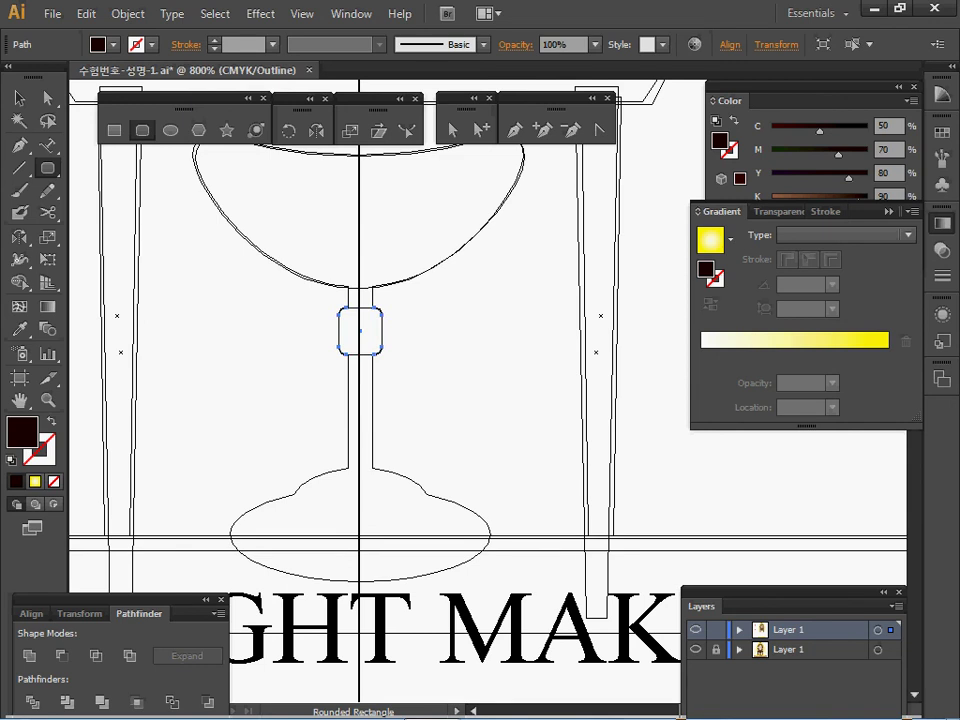
{"action": "left_click_drag", "start_coordinate": [348, 264], "coordinate": [373, 506]}
- Trace the two-tier chair base with a small ellipse above a wide one, fitting the wide ellipse's height to the reference
{"action": "left_click", "coordinate": [170, 130]}
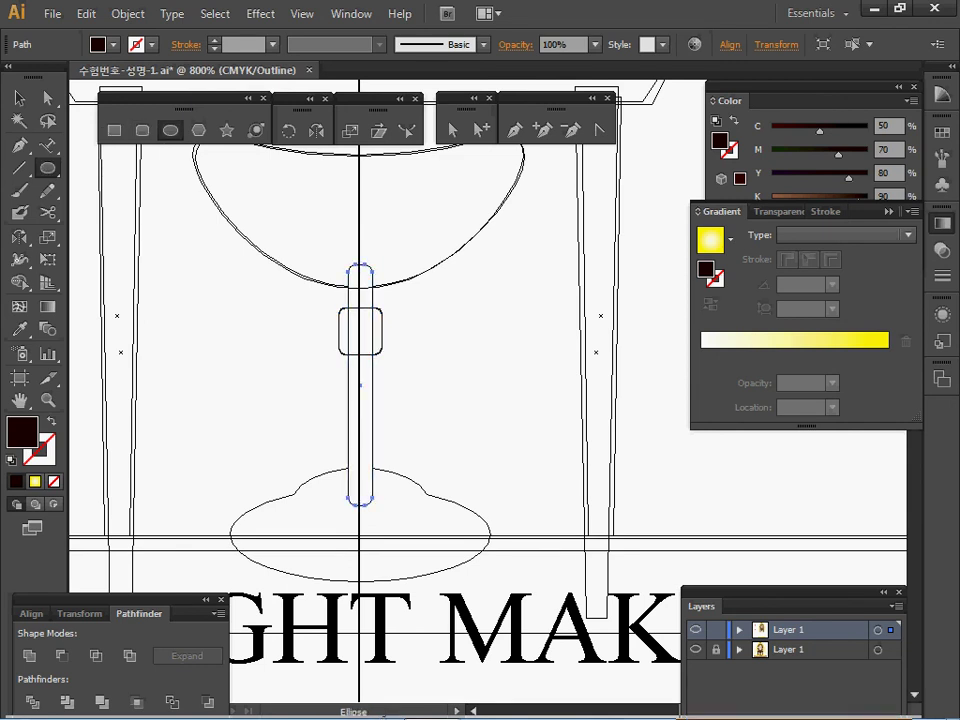
{"action": "left_click_drag", "start_coordinate": [360, 498], "coordinate": [427, 528]}
{"action": "left_click_drag", "start_coordinate": [360, 546], "coordinate": [487, 603]}
{"action": "left_click_drag", "start_coordinate": [360, 547], "coordinate": [360, 536]}
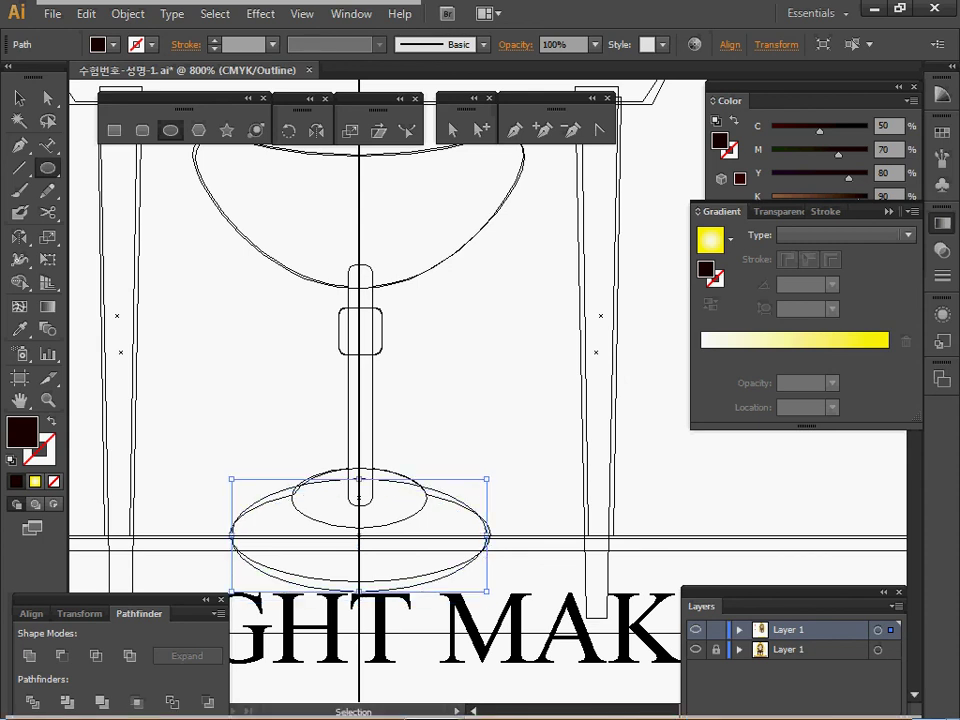
{"action": "left_click_drag", "start_coordinate": [360, 479], "coordinate": [360, 490]}
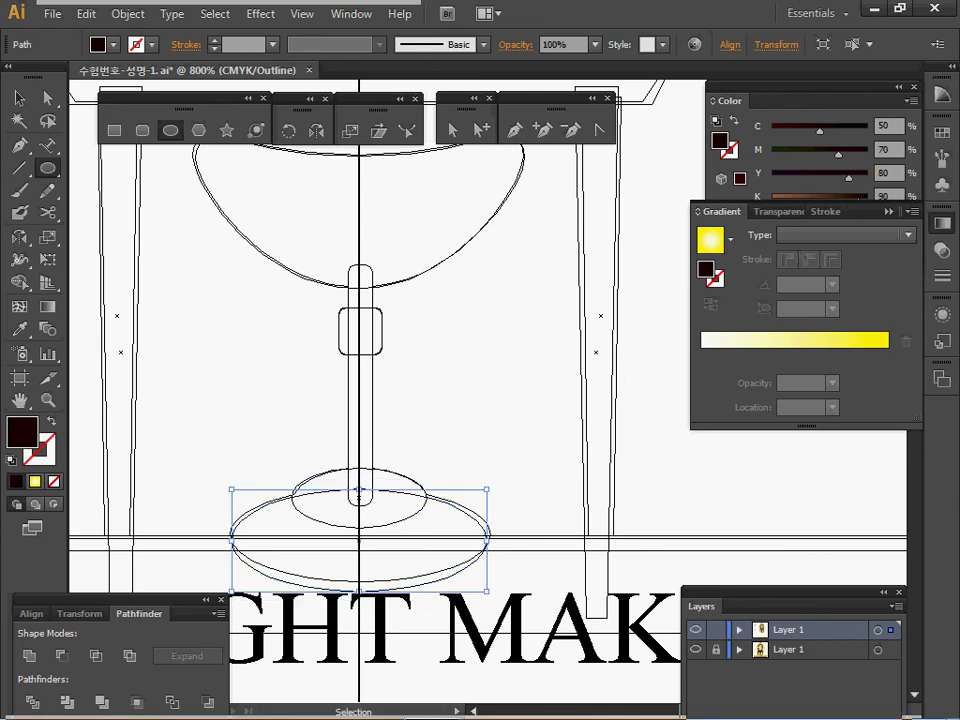
{"action": "left_click_drag", "start_coordinate": [360, 592], "coordinate": [360, 581]}
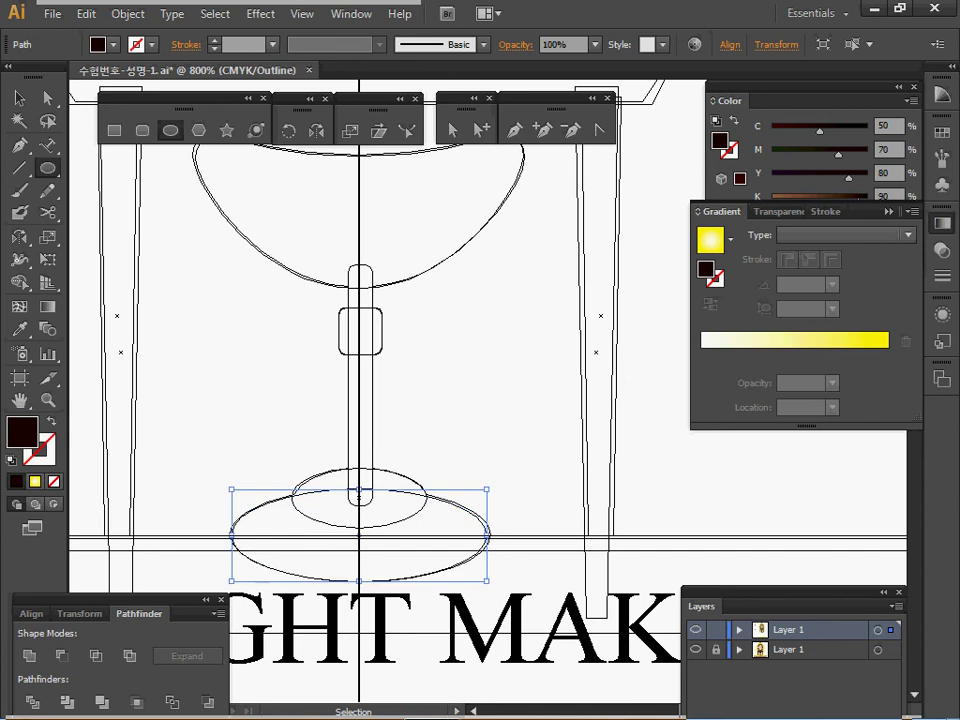
- Deselect everything, hide the reference layer and restore the preview at 400% with the whole chair and table in view
{"action": "key", "text": "ctrl+shift+a"}
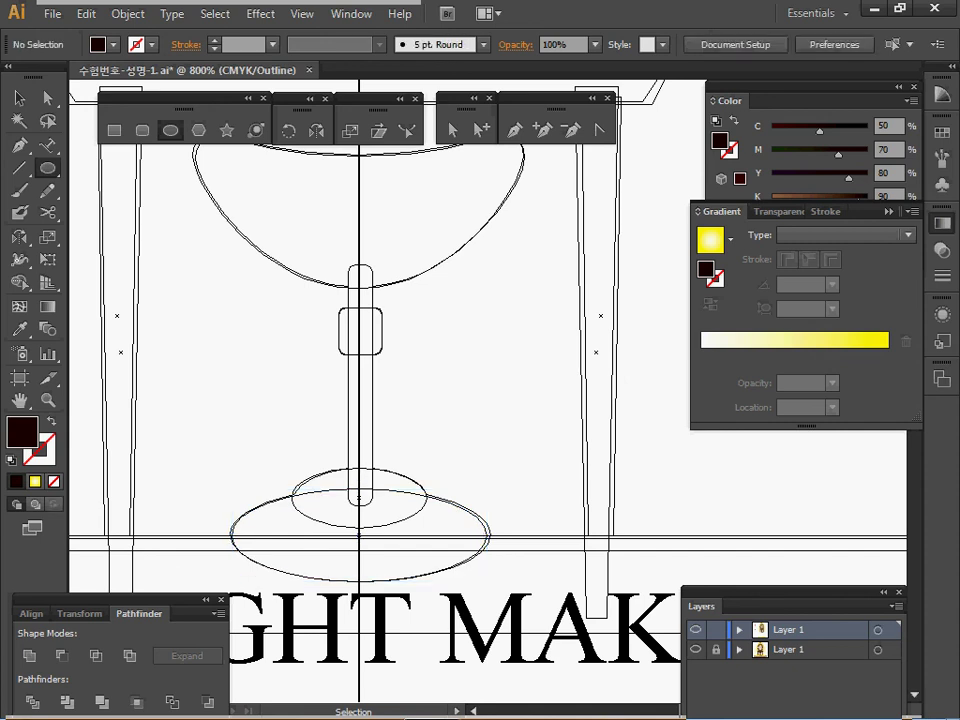
{"action": "left_click", "coordinate": [696, 650]}
{"action": "key", "text": "ctrl+y"}
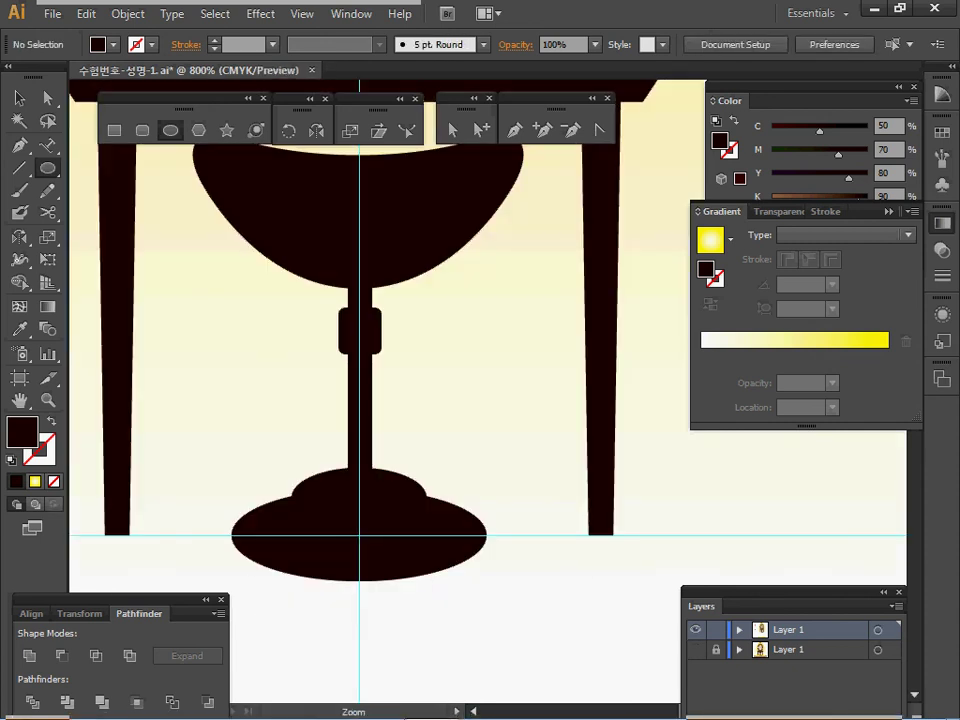
{"action": "left_click", "coordinate": [401, 403], "text": "ctrl+alt"}
{"action": "left_click", "coordinate": [402, 400], "text": "ctrl+alt"}
{"action": "left_click_drag", "start_coordinate": [402, 400], "coordinate": [286, 524]}
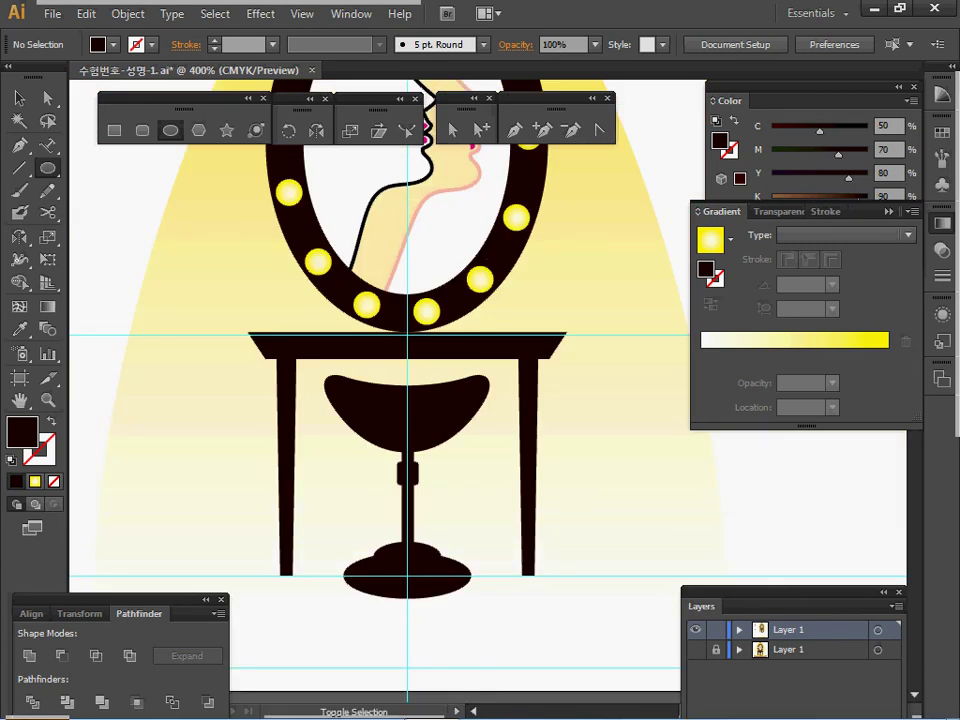
- Align all the chair's parts on their horizontal centres and unite them into a single shape
{"action": "left_click", "coordinate": [407, 420], "text": "ctrl"}
{"action": "left_click_drag", "start_coordinate": [357, 629], "coordinate": [450, 427]}
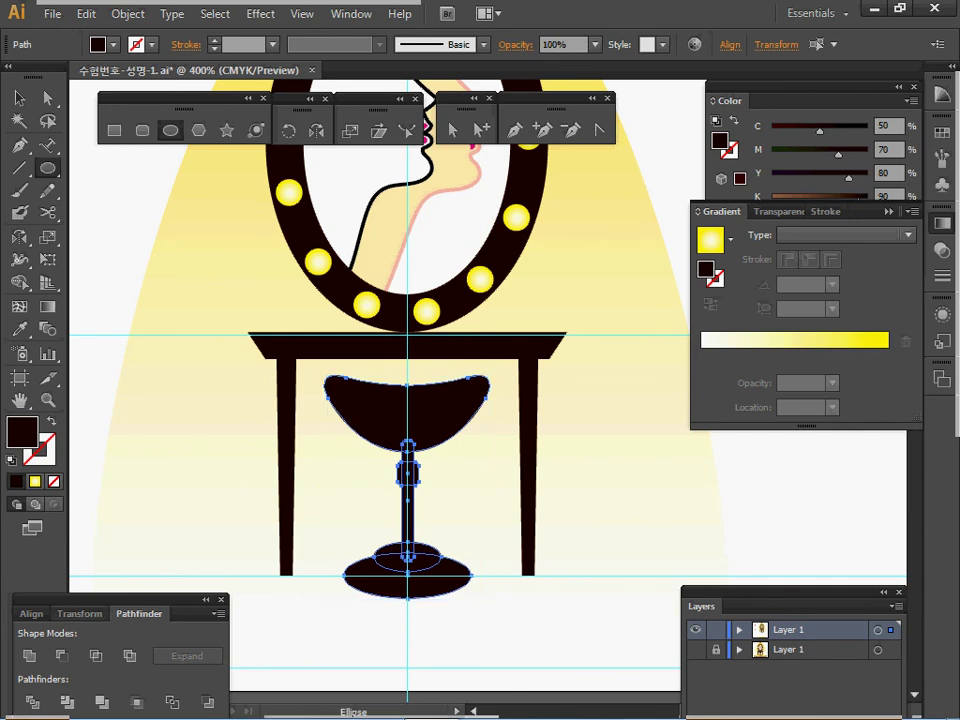
{"action": "left_click", "coordinate": [32, 613]}
{"action": "left_click", "coordinate": [63, 649]}
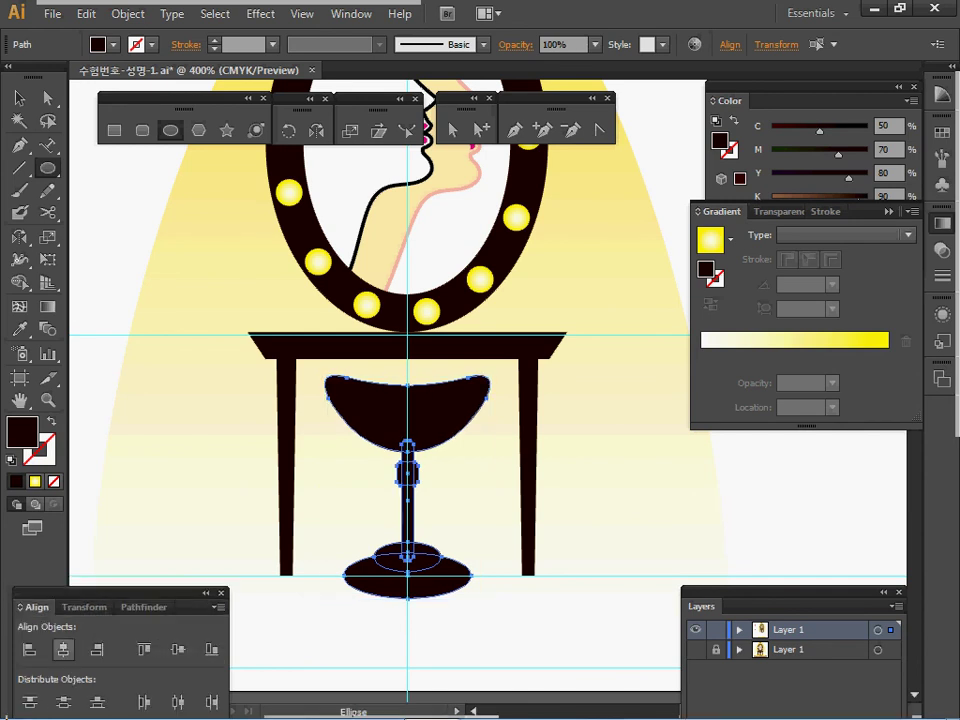
{"action": "left_click", "coordinate": [143, 608]}
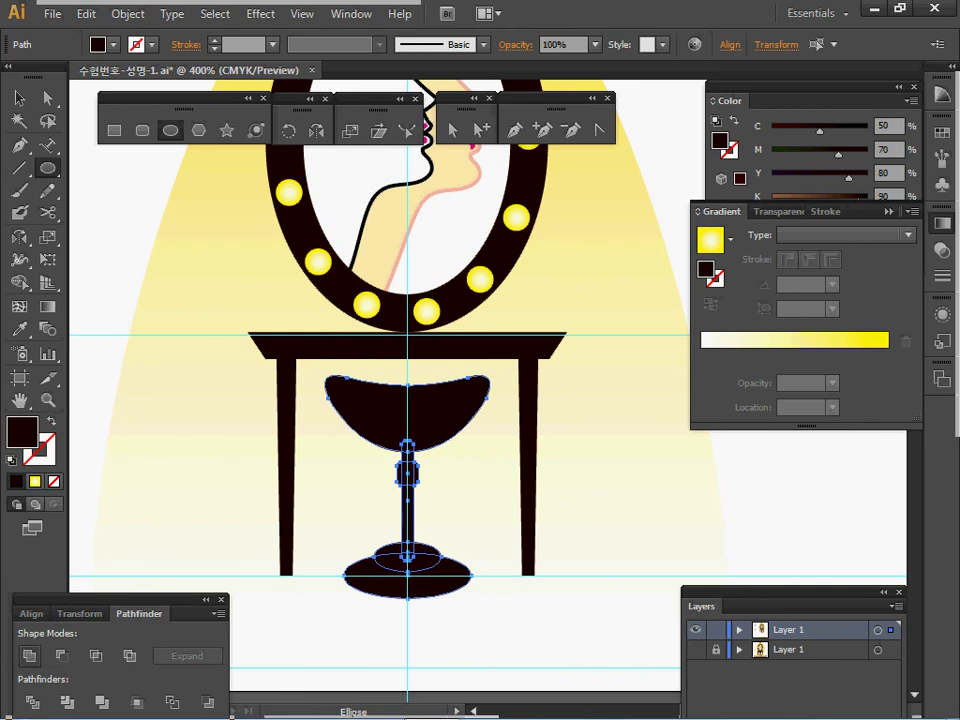
{"action": "left_click", "coordinate": [29, 656]}
{"action": "key", "text": "l"}
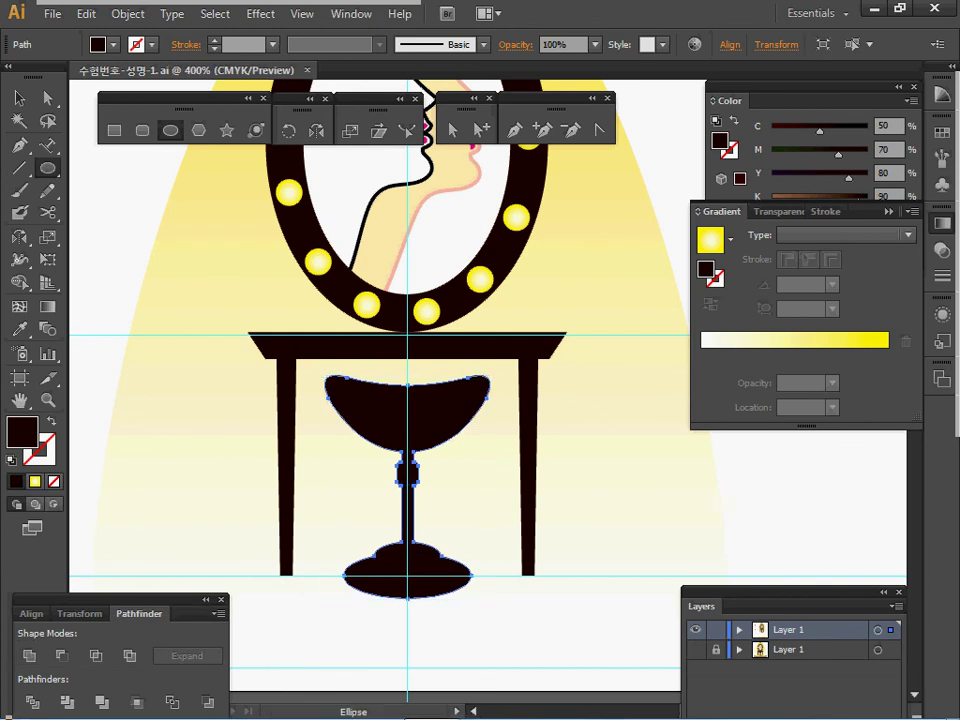
- Unlock the reference layer, sample the brown fill of its HIGHLIGHT MAKEUP banner with the Eyedropper, and lock the layer again
{"action": "key", "text": "space"}
{"action": "left_click_drag", "start_coordinate": [450, 520], "coordinate": [476, 432]}
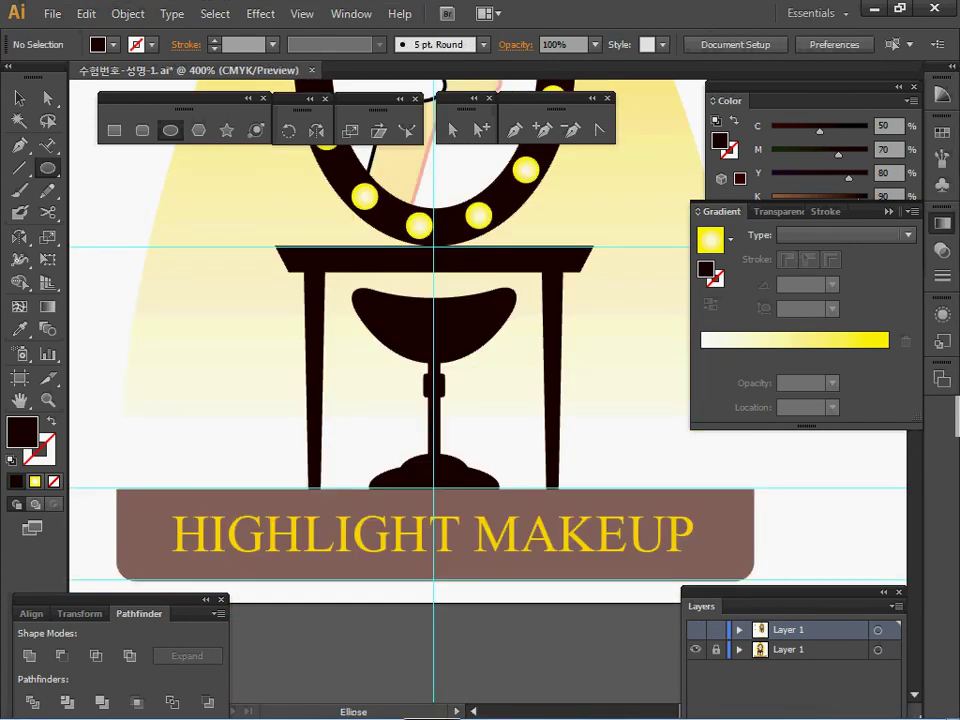
{"action": "key", "text": "i"}
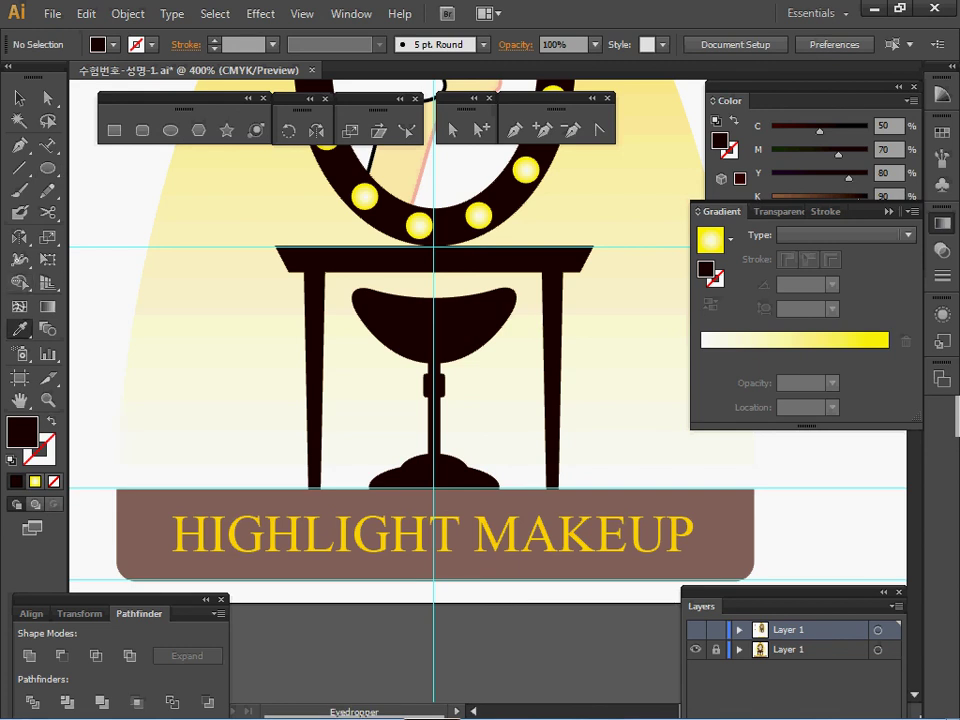
{"action": "left_click", "coordinate": [716, 650]}
{"action": "left_click", "coordinate": [482, 568]}
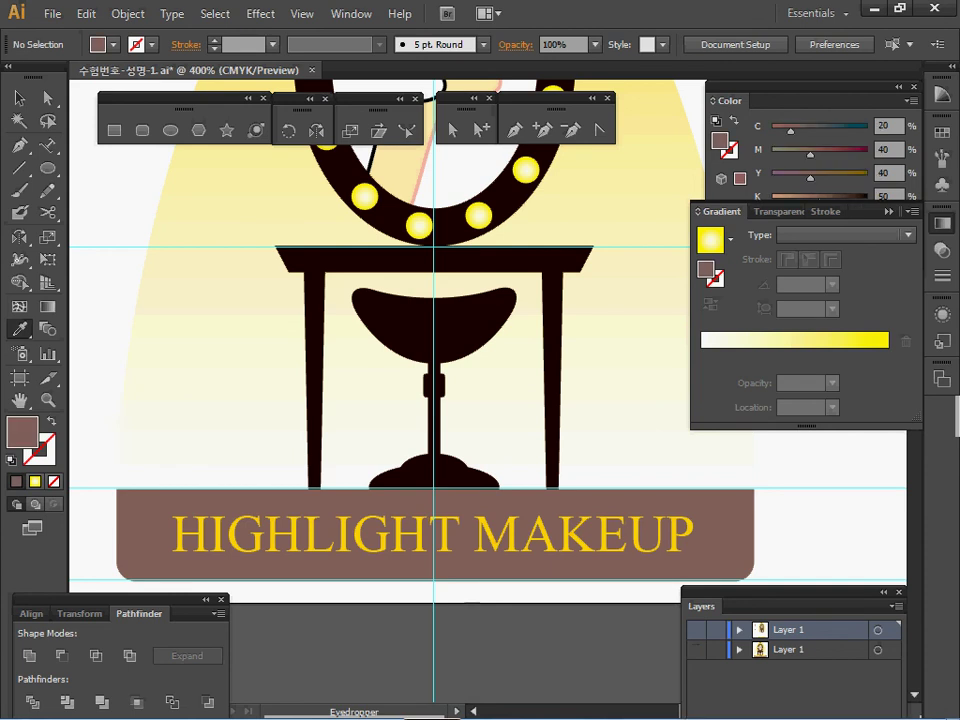
{"action": "left_click", "coordinate": [696, 650]}
{"action": "left_click", "coordinate": [696, 650]}
{"action": "left_click", "coordinate": [716, 650]}
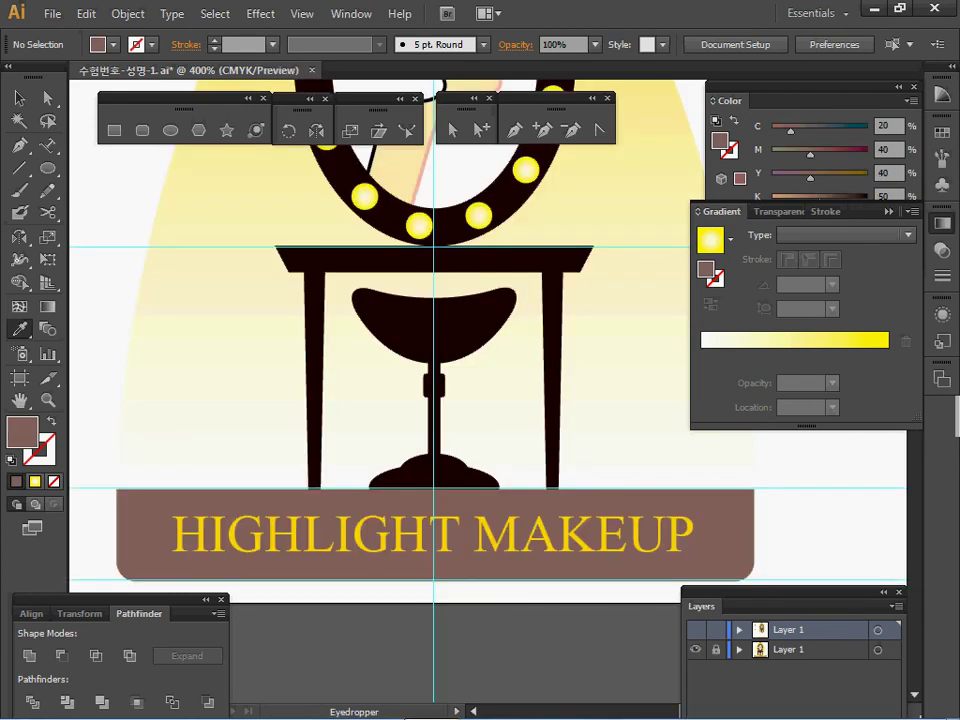
- Trace the banner in outline view with a tall rounded rectangle, adjusting its corner rounding and centring its bottom edge on the guides
{"action": "left_click", "coordinate": [696, 630]}
{"action": "left_click_drag", "start_coordinate": [435, 167], "coordinate": [435, 139]}
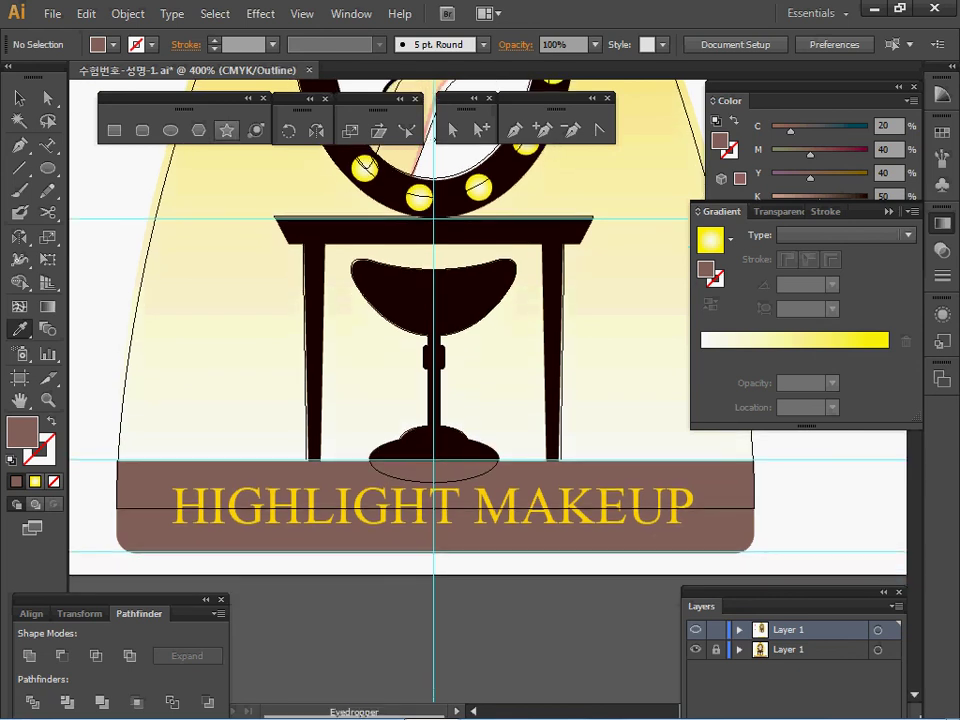
{"action": "left_click", "coordinate": [115, 131]}
{"action": "left_click", "coordinate": [142, 131]}
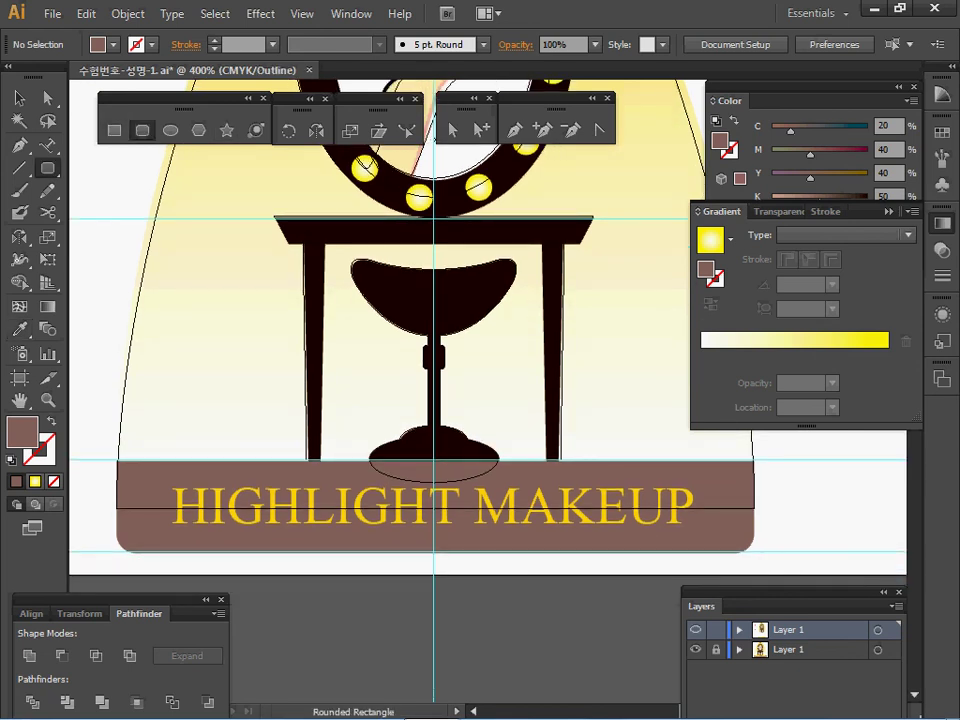
{"action": "left_click_drag", "start_coordinate": [120, 380], "coordinate": [754, 551]}
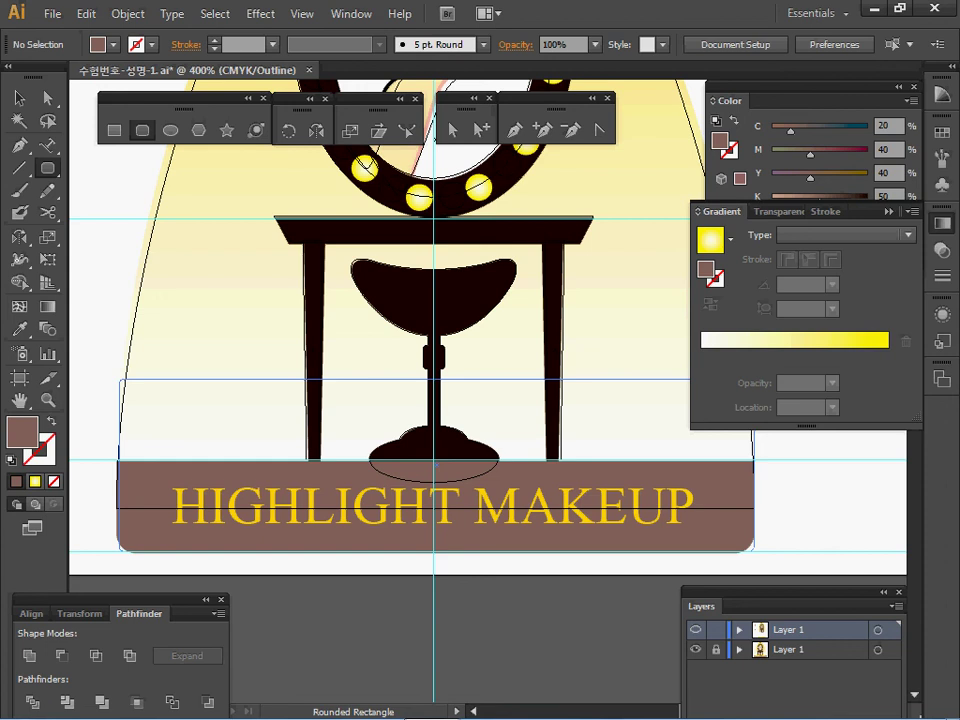
{"action": "key", "text": "Up"}
{"action": "key", "text": "Up"}
{"action": "key", "text": "Up"}
{"action": "key", "text": "Up"}
{"action": "key", "text": "Up"}
{"action": "key", "text": "Up"}
{"action": "key", "text": "Down"}
{"action": "key", "text": "Down"}
{"action": "key", "text": "Down"}
{"action": "left_click_drag", "start_coordinate": [754, 551], "coordinate": [753, 552]}
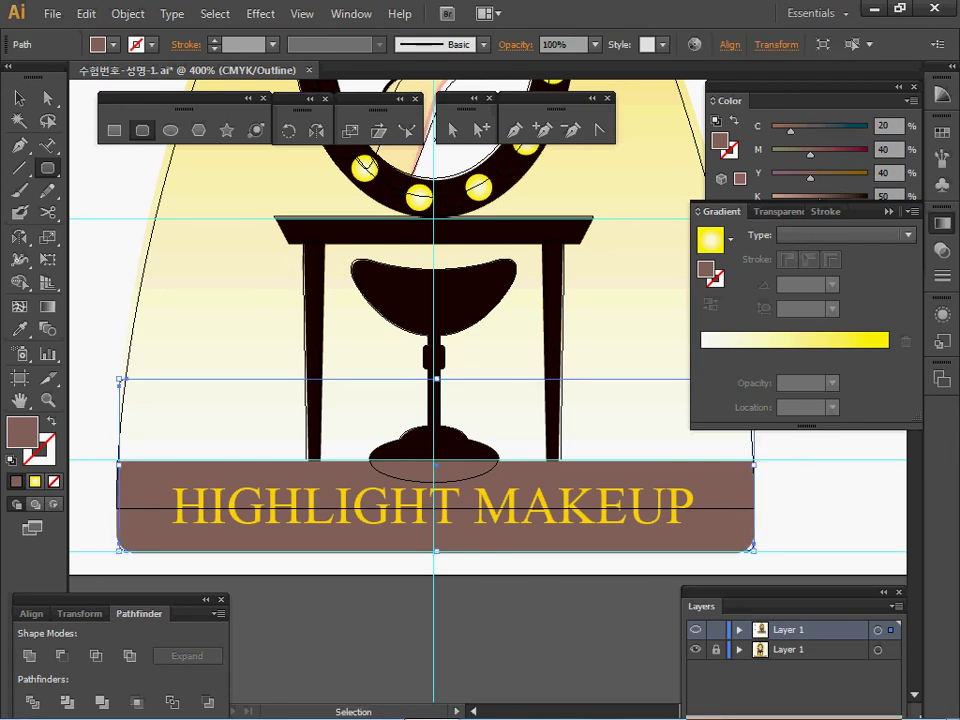
{"action": "left_click_drag", "start_coordinate": [437, 551], "coordinate": [434, 552]}
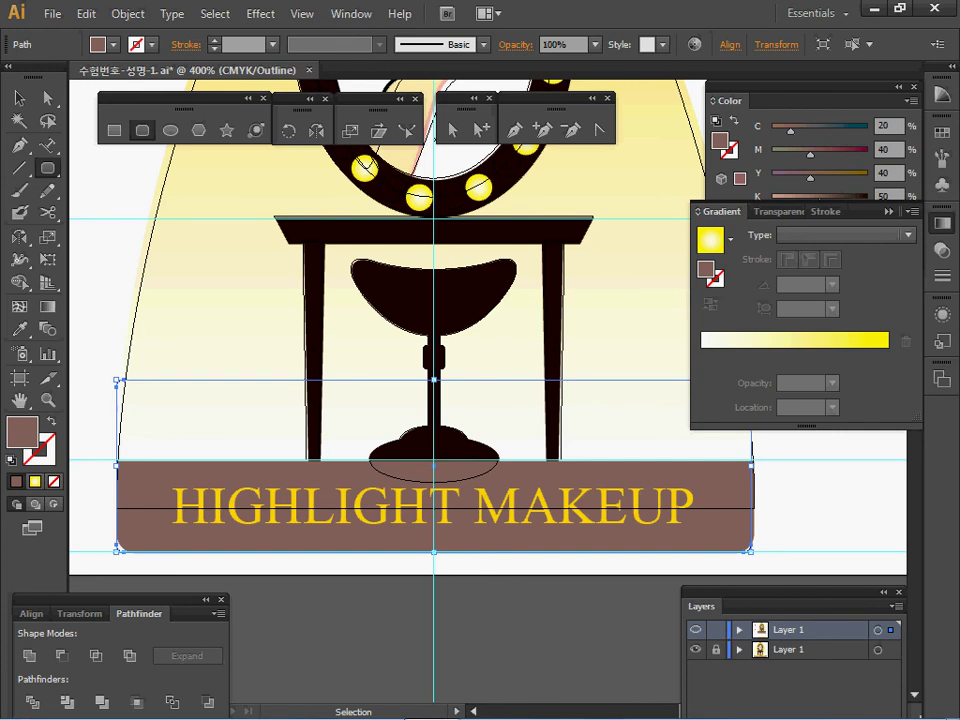
{"action": "key", "text": "space"}
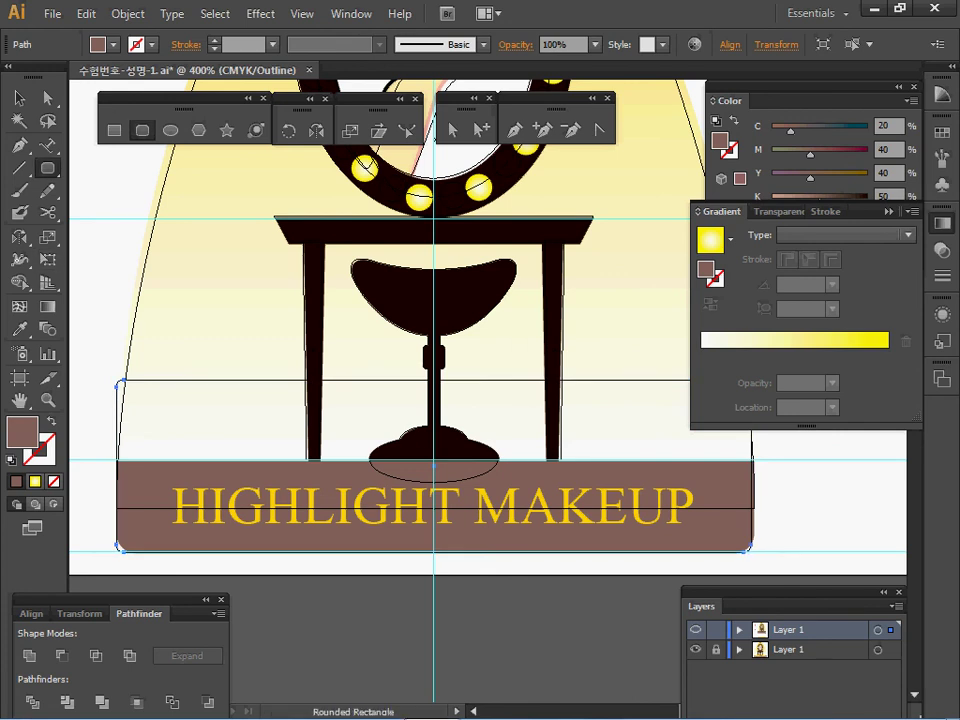
- Cut the banner's top flat along the floor guide by subtracting a wider overlapping rounded rectangle, with the reference layer hidden in preview
{"action": "left_click_drag", "start_coordinate": [96, 310], "coordinate": [799, 460]}
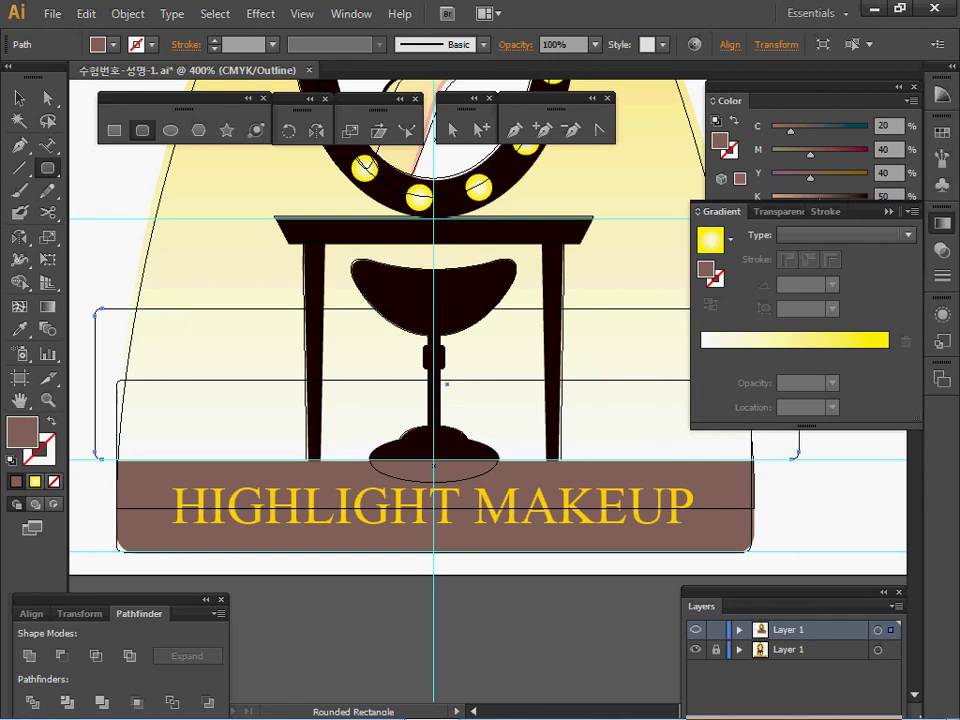
{"action": "left_click_drag", "start_coordinate": [799, 460], "coordinate": [799, 460]}
{"action": "key", "text": "ctrl+y"}
{"action": "left_click", "coordinate": [434, 507], "text": "ctrl+shift"}
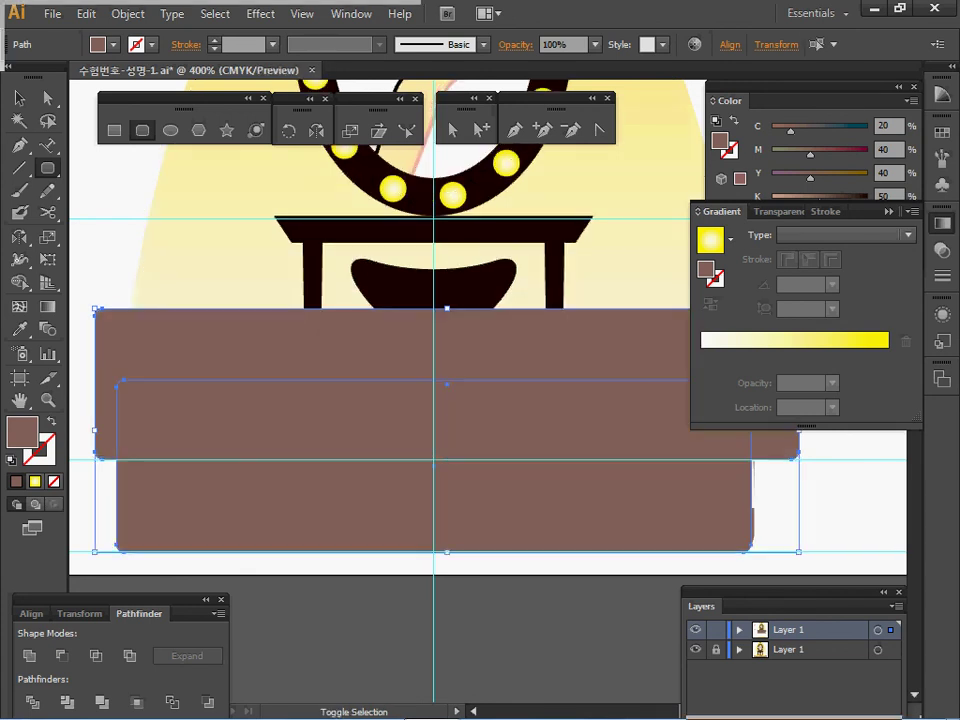
{"action": "left_click", "coordinate": [696, 649]}
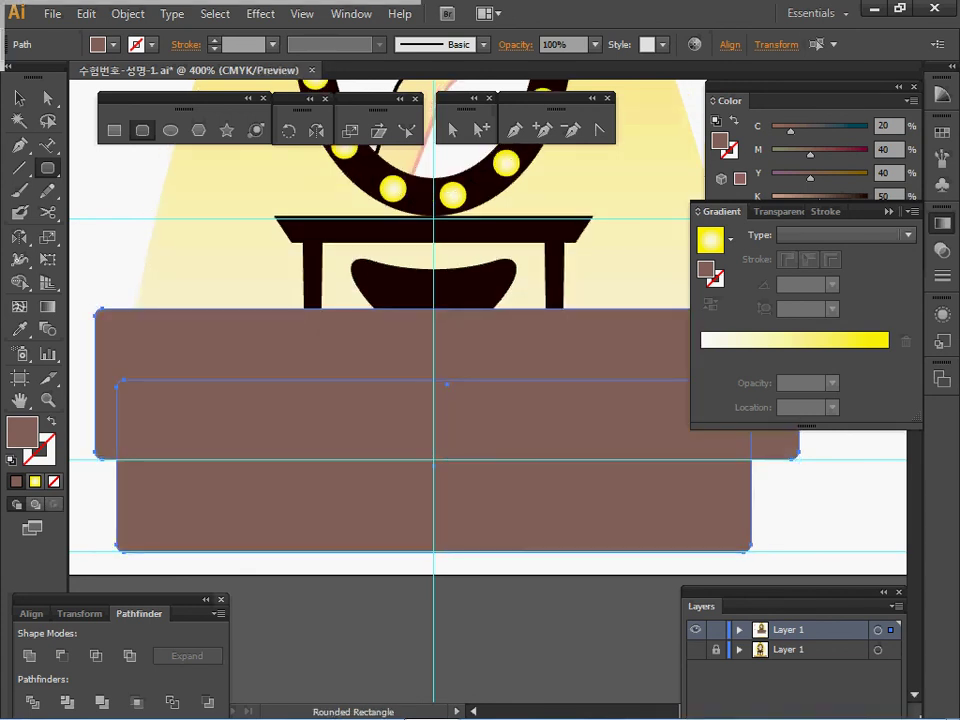
{"action": "left_click", "coordinate": [62, 656]}
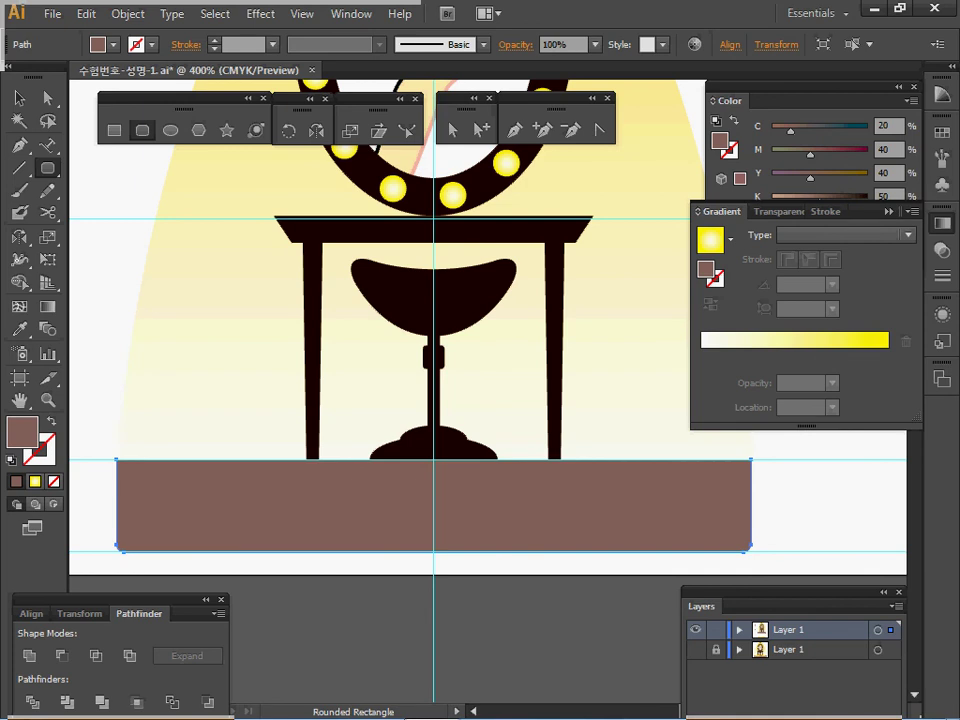
- Deselect the finished banner at 300% zoom and save the document
{"action": "left_click", "coordinate": [406, 521], "text": "ctrl+alt"}
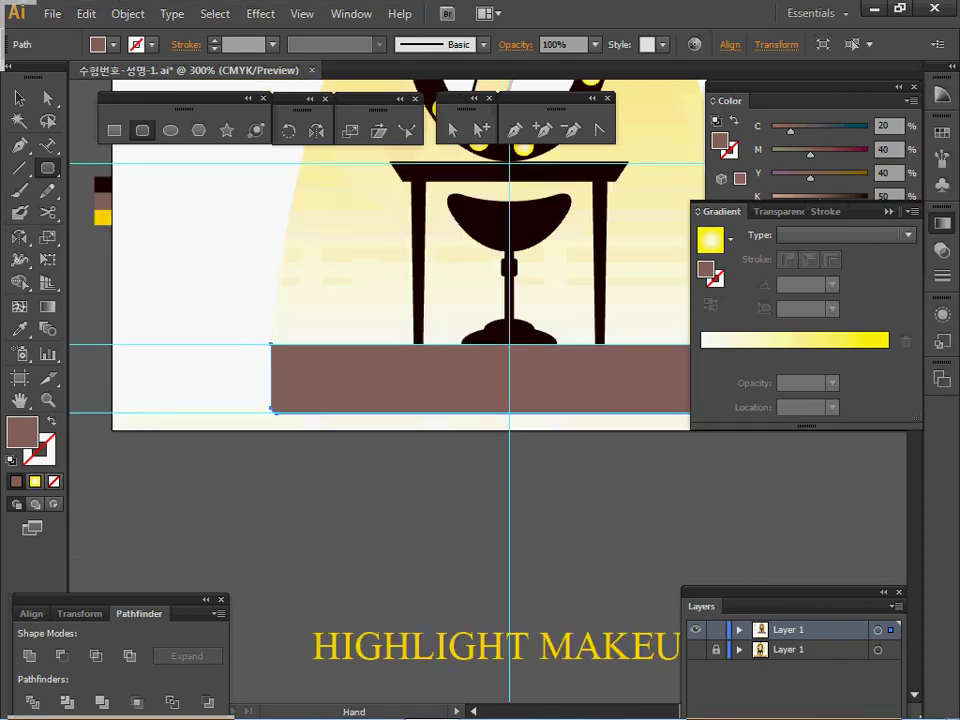
{"action": "left_click_drag", "start_coordinate": [406, 521], "coordinate": [321, 621]}
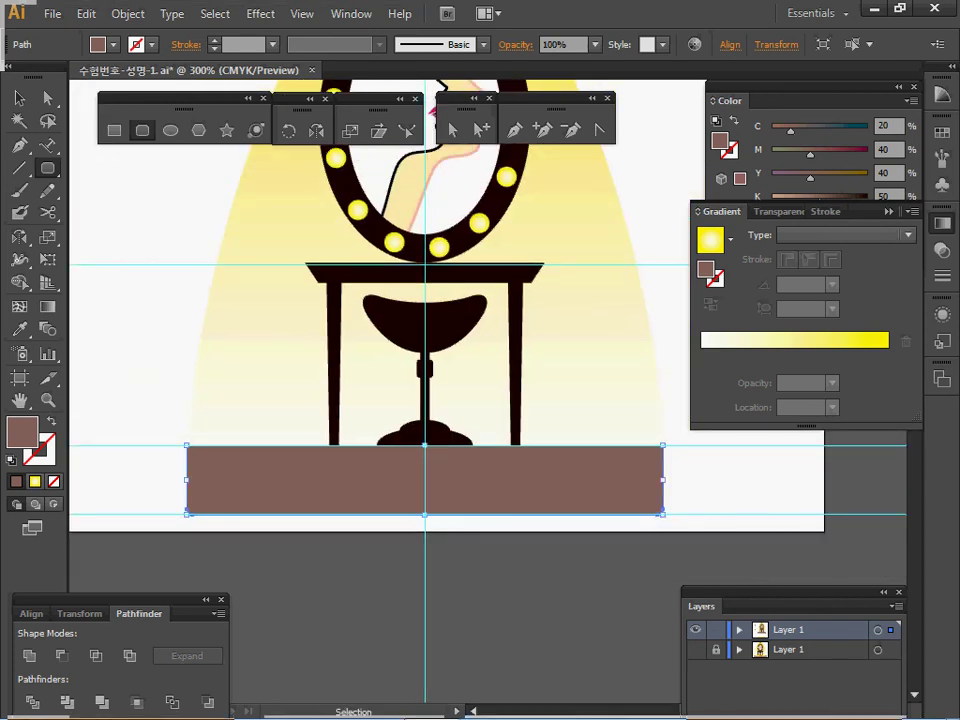
{"action": "left_click", "coordinate": [321, 621], "text": "ctrl"}
{"action": "key", "text": "ctrl+s"}
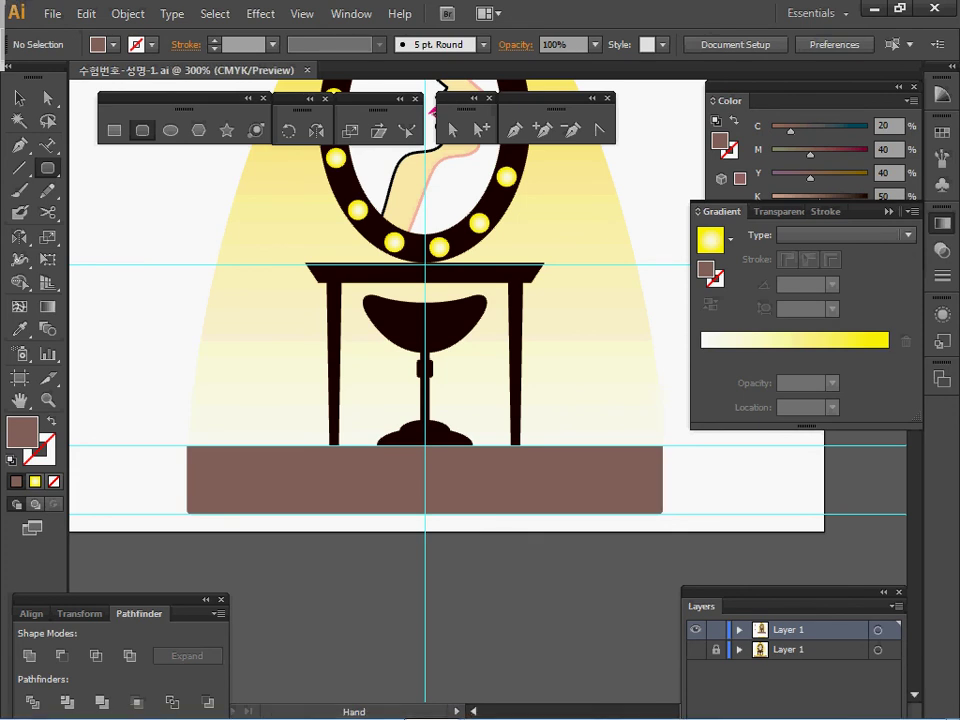
- Move the yellow HIGHLIGHT MAKEUP text from below the artboard onto the brown banner and nudge it to the vertical centre guide
{"action": "left_click_drag", "start_coordinate": [321, 621], "coordinate": [328, 542]}
{"action": "left_click_drag", "start_coordinate": [400, 670], "coordinate": [397, 524]}
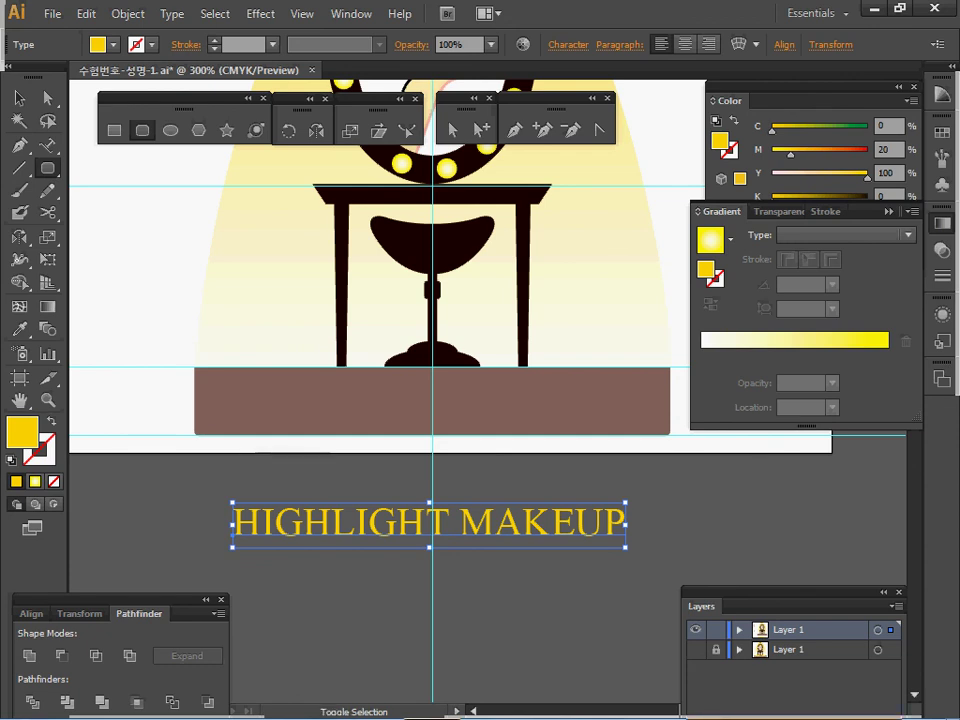
{"action": "left_click_drag", "start_coordinate": [397, 524], "coordinate": [405, 405]}
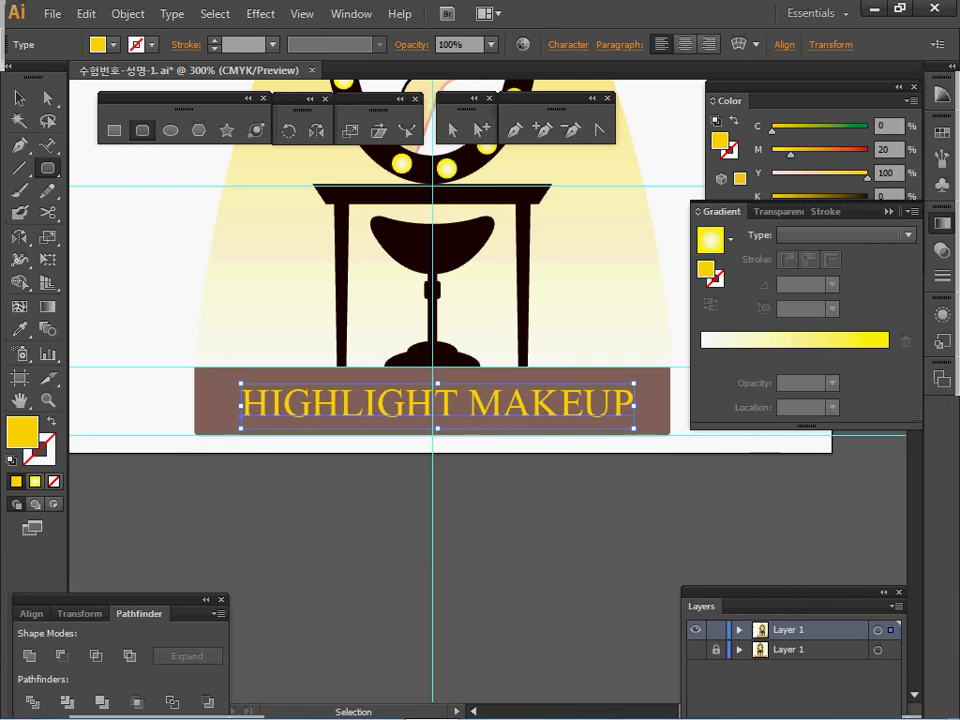
{"action": "key", "text": "Left"}
{"action": "key", "text": "Left"}
{"action": "key", "text": "Left"}
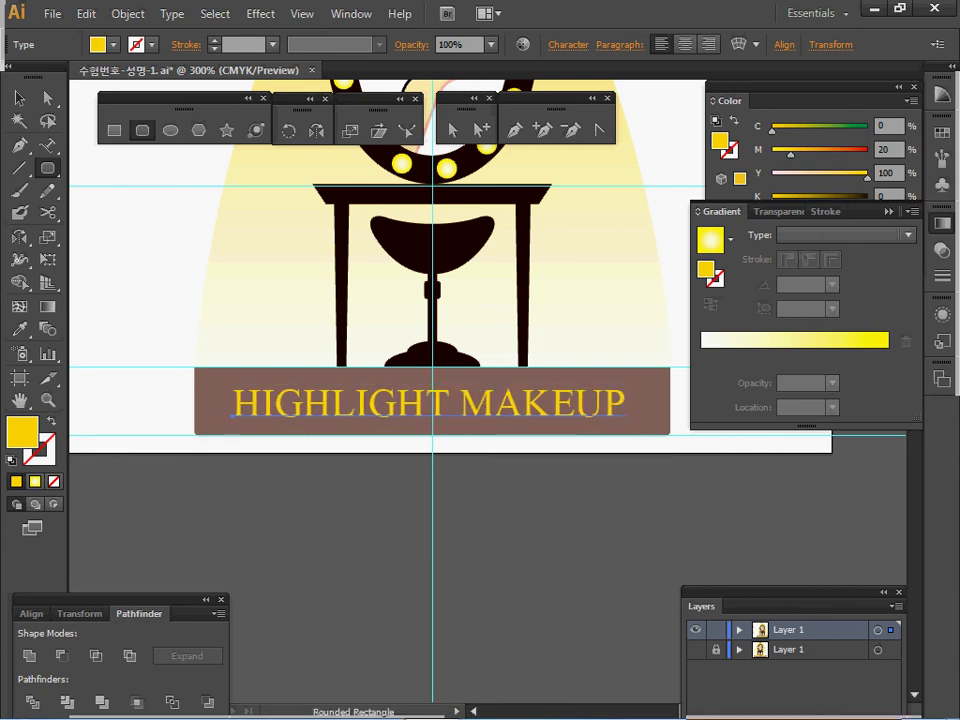
{"action": "key", "text": "Right"}
{"action": "key", "text": "ctrl"}
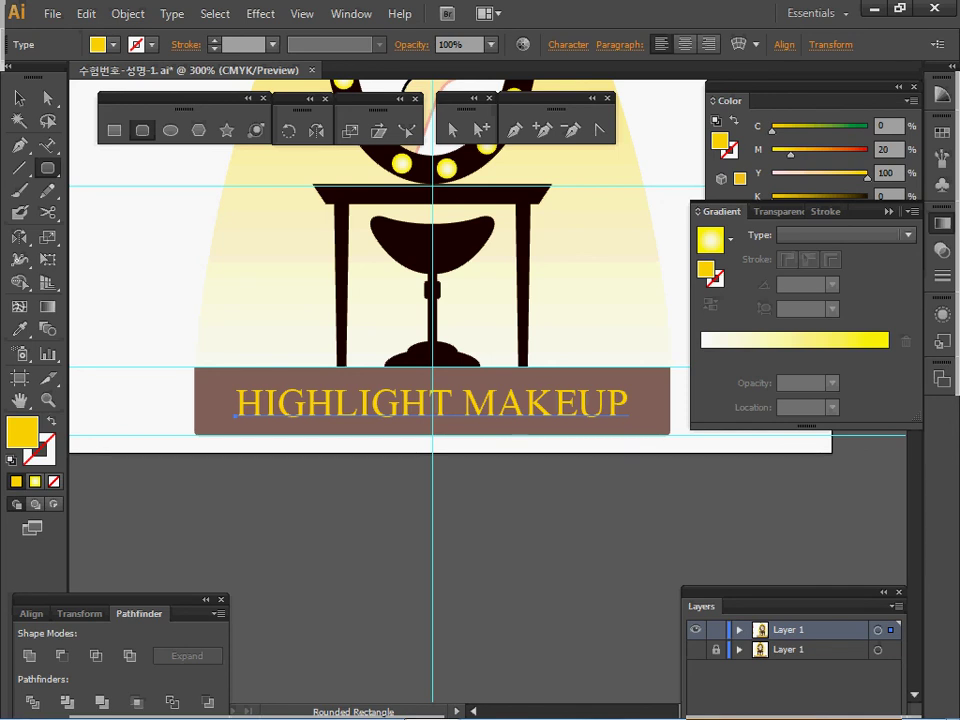
{"action": "key", "text": "space"}
{"action": "left_click_drag", "start_coordinate": [510, 430], "coordinate": [514, 655]}
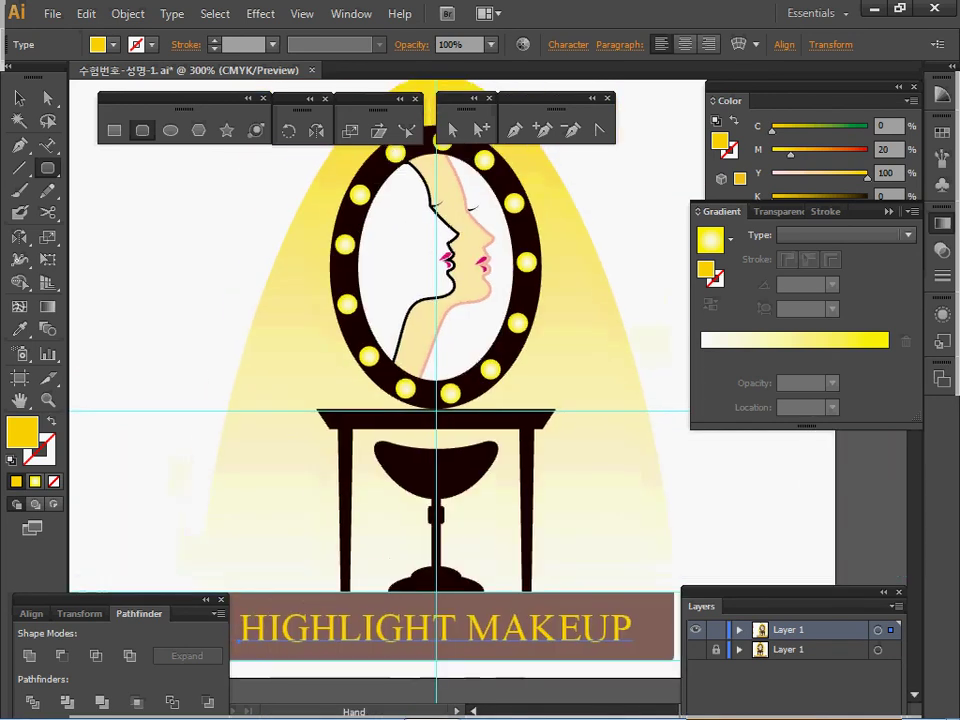